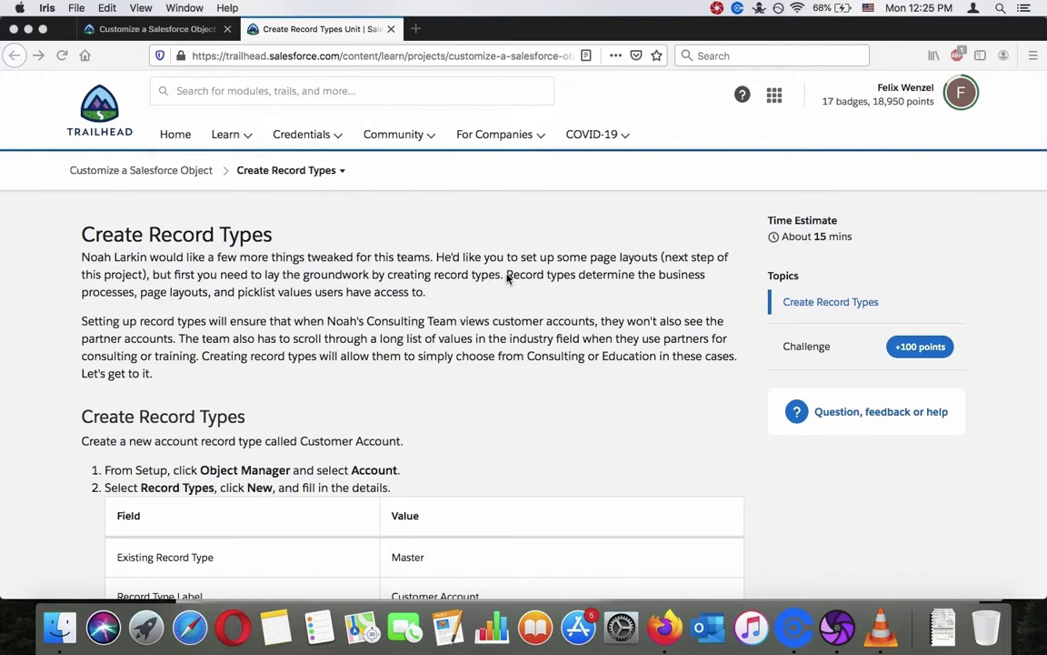
Scroll down to the Verify Step and launch My Trailhead Playground 1 in a new tab
scroll(509, 278, down, 2)
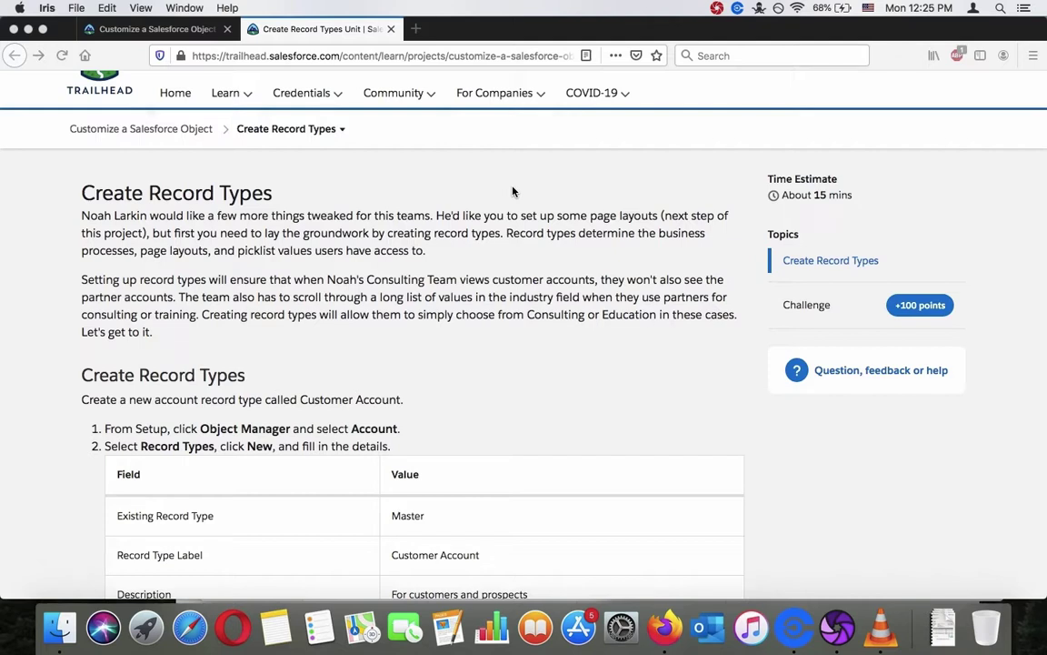
scroll(512, 191, down, 1)
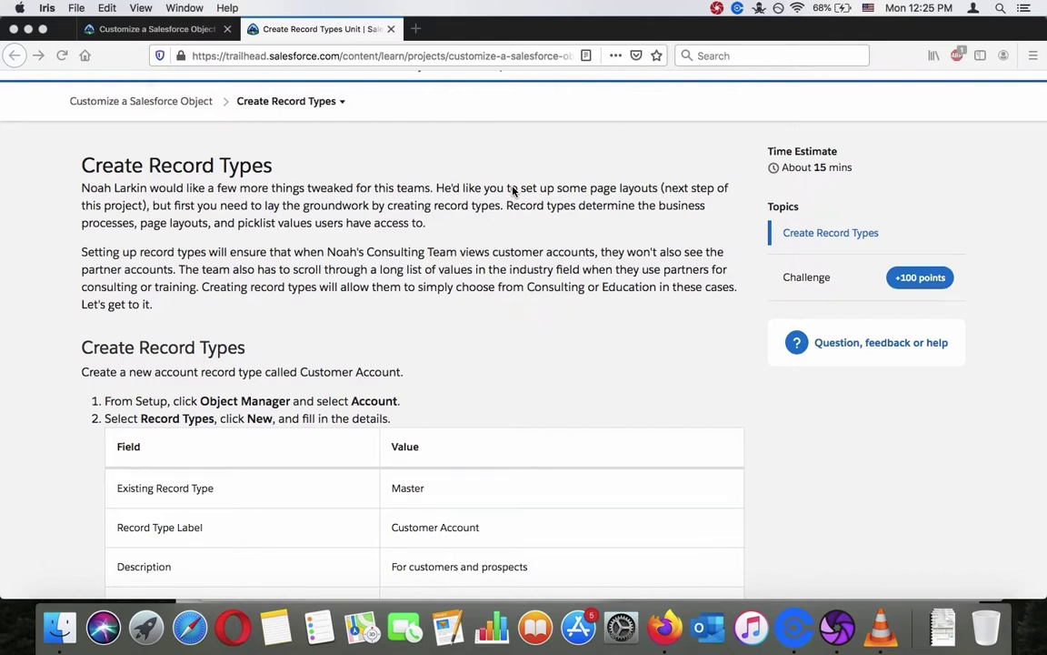
scroll(512, 191, down, 1)
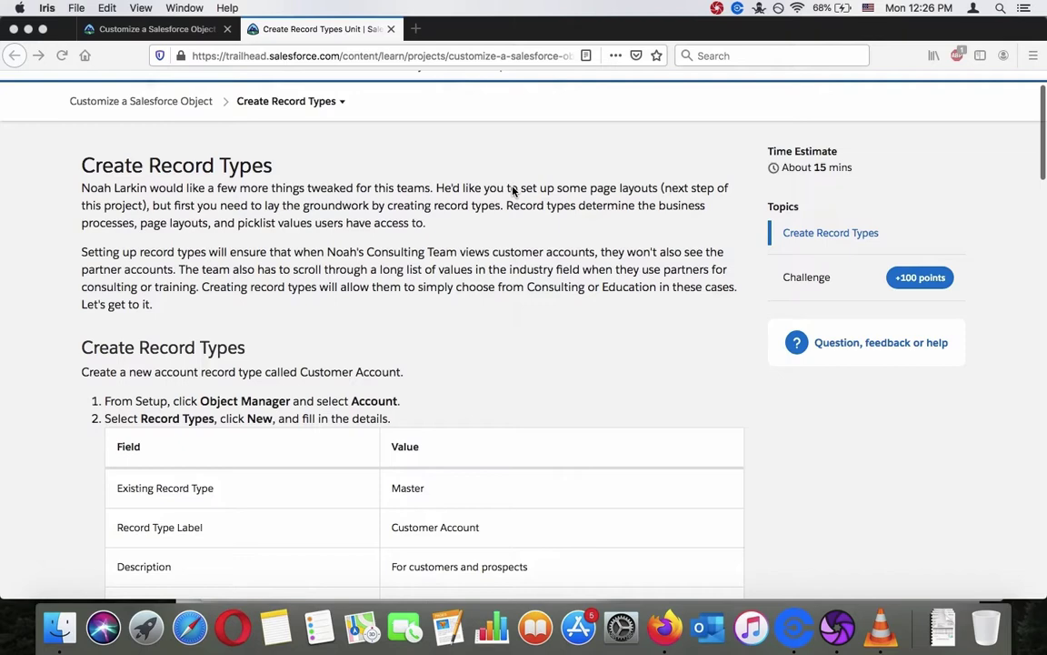
scroll(513, 191, down, 5)
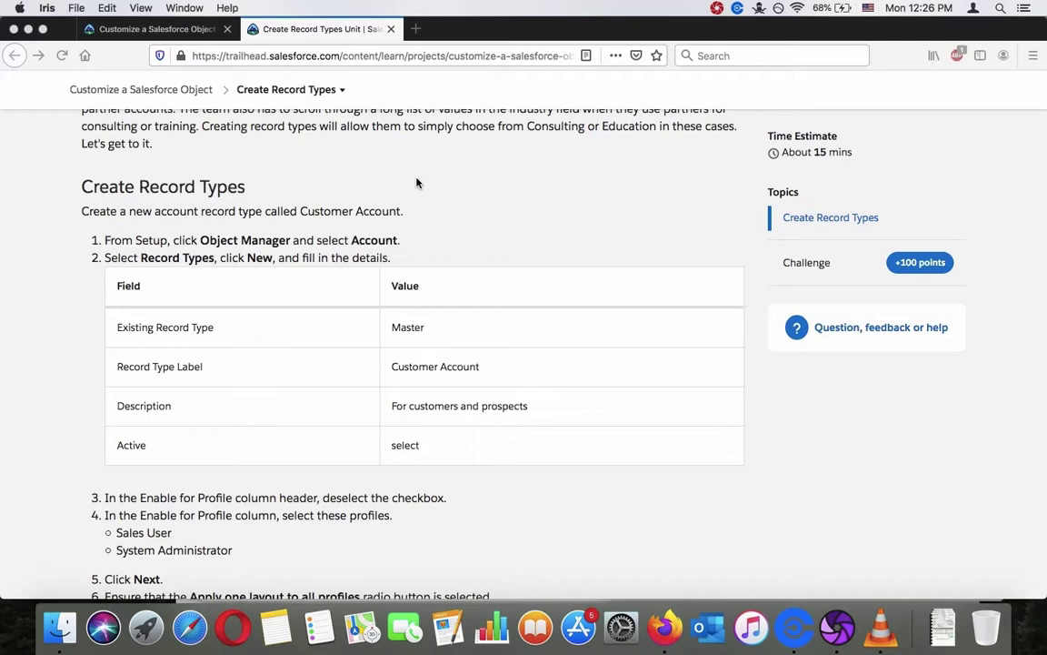
scroll(416, 181, down, 15)
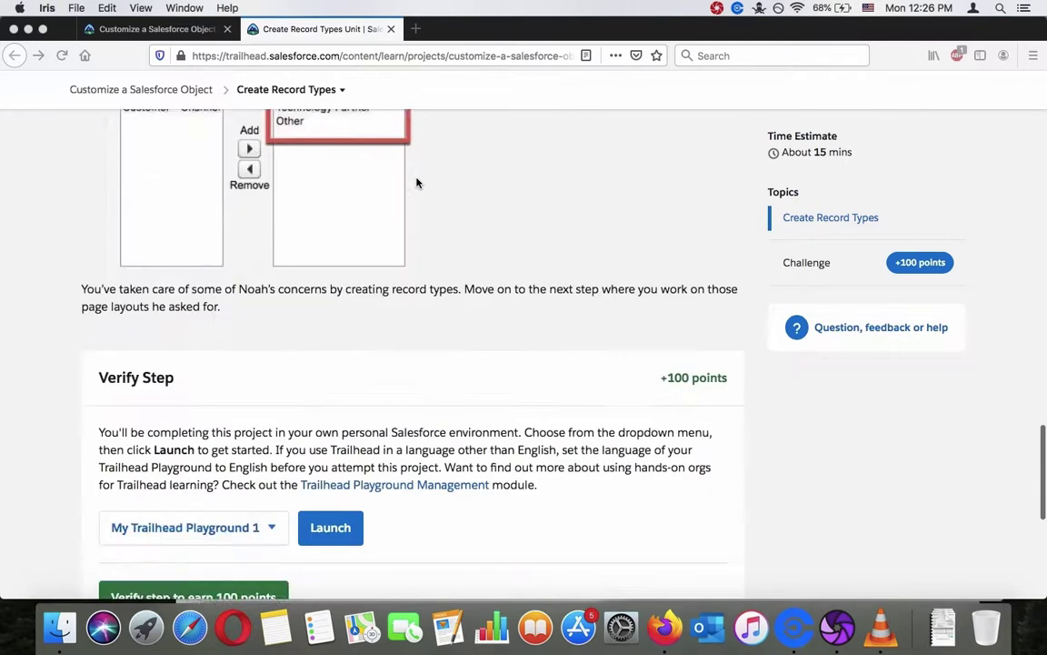
click(348, 233)
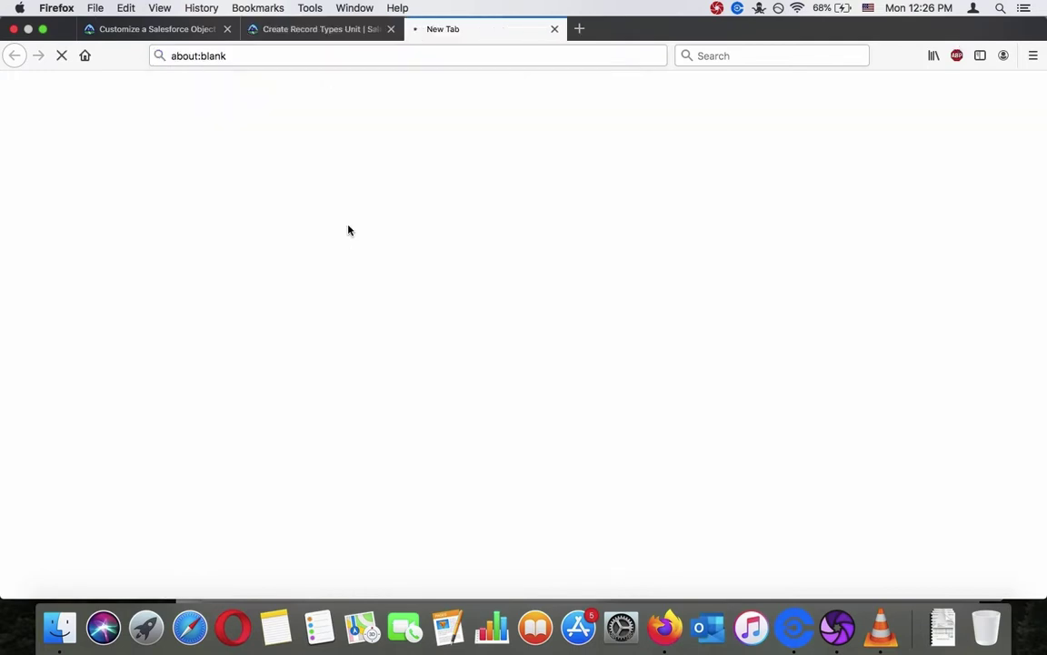
Back in the org, go to Object Manager, Account, and its empty Record Types list
click(337, 28)
scroll(435, 327, up, 15)
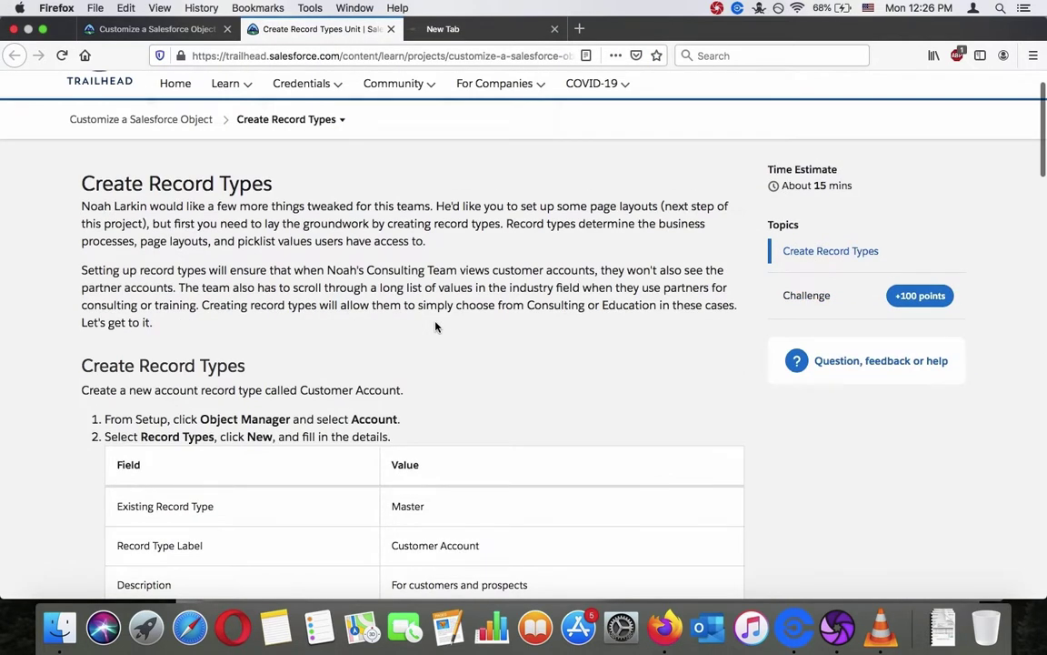
scroll(436, 328, down, 2)
scroll(436, 324, up, 3)
scroll(436, 323, down, 5)
scroll(436, 328, up, 3)
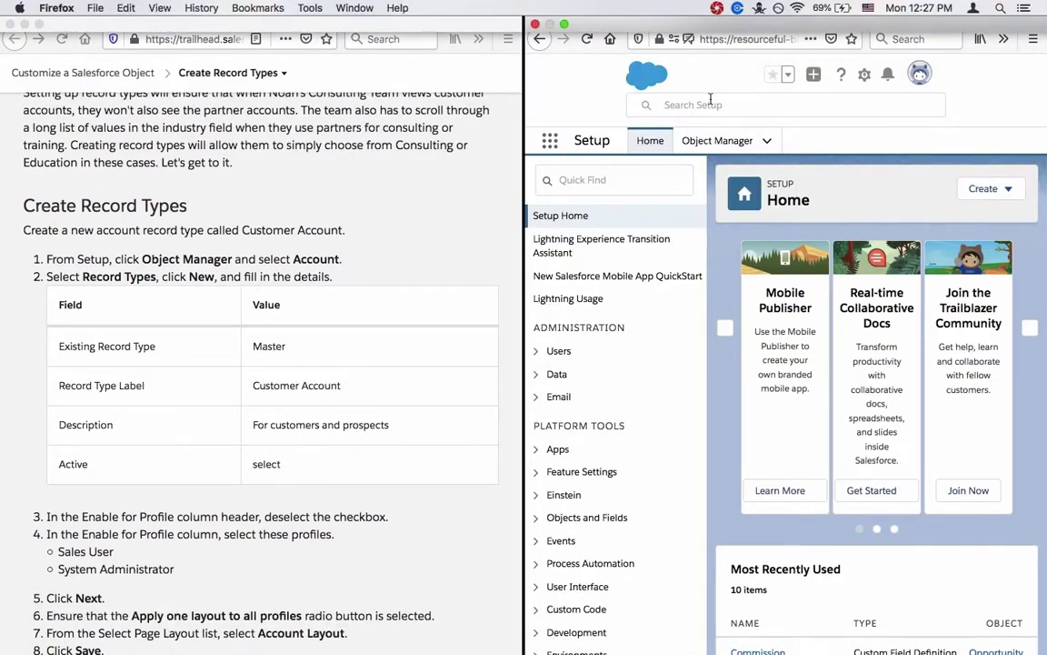
click(725, 138)
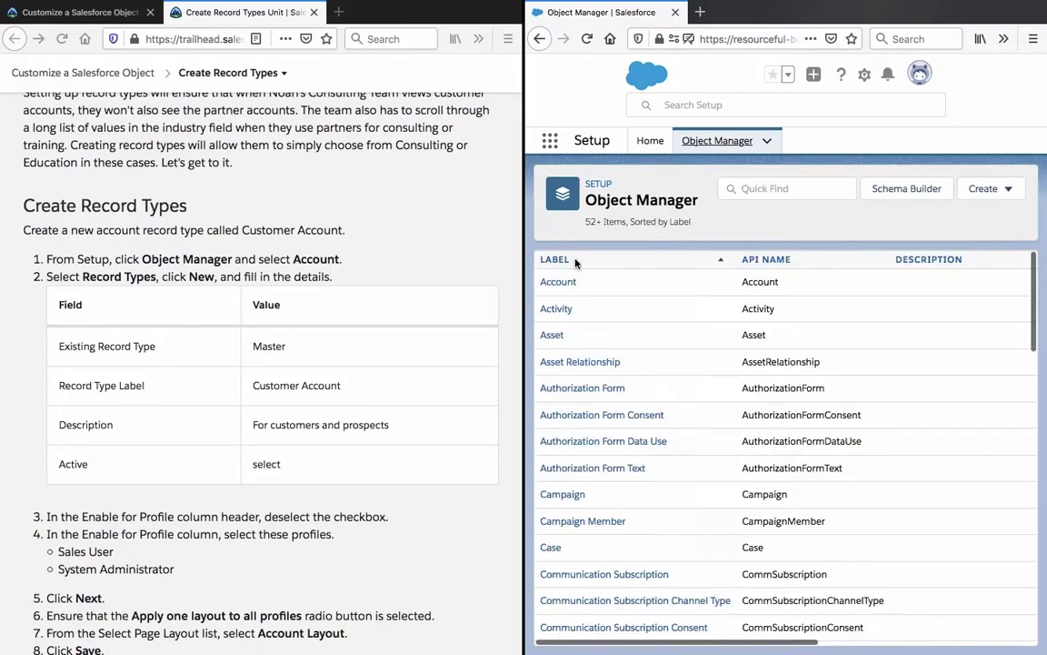
click(559, 285)
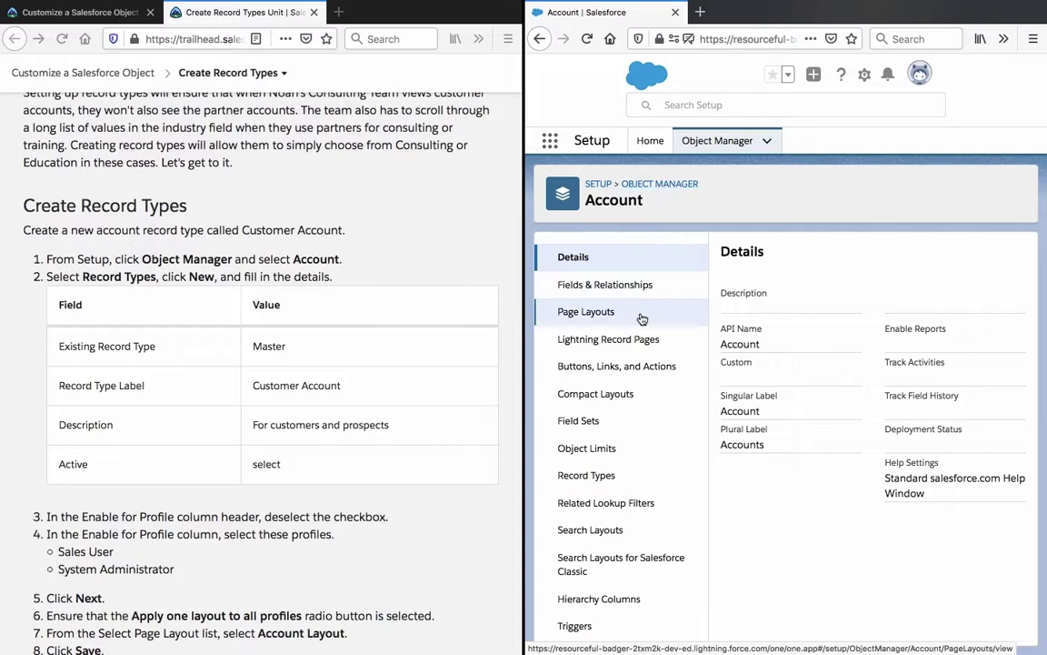
scroll(636, 338, down, 1)
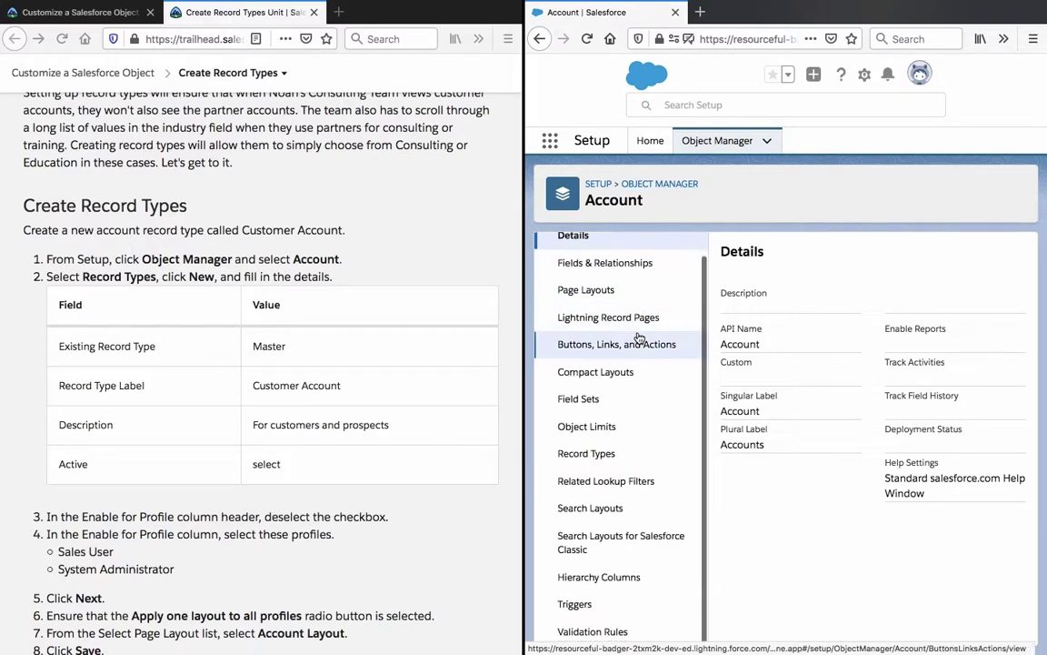
click(613, 456)
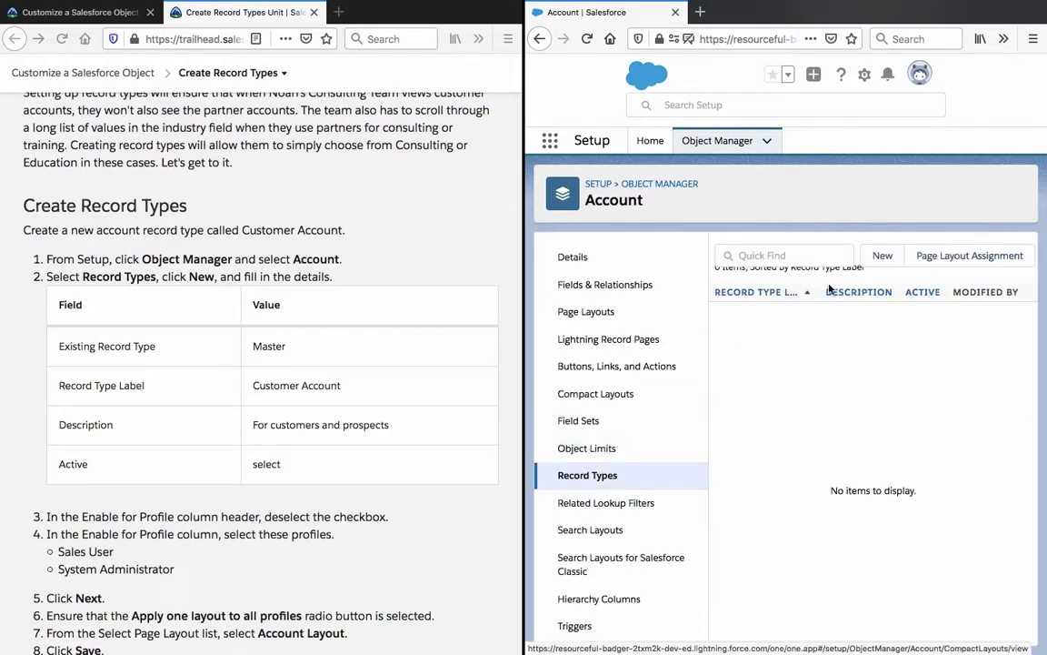
Start a new Account record type labelled Customer Account, described 'For customers and prospects', and continue
click(882, 253)
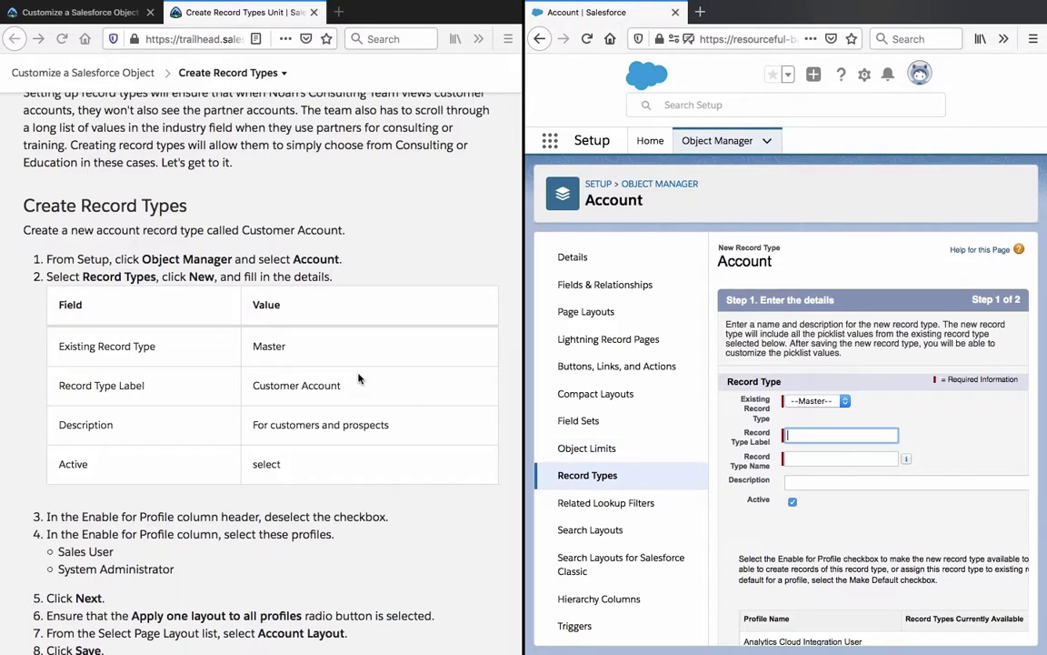
triple_click(306, 388)
key(ctrl+c)
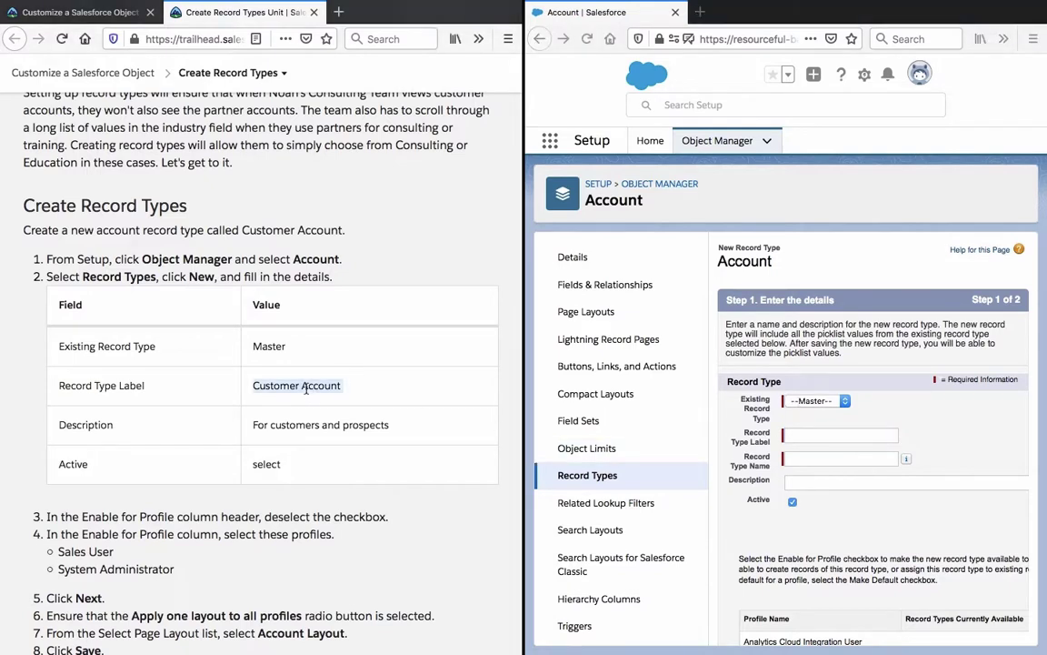
click(860, 446)
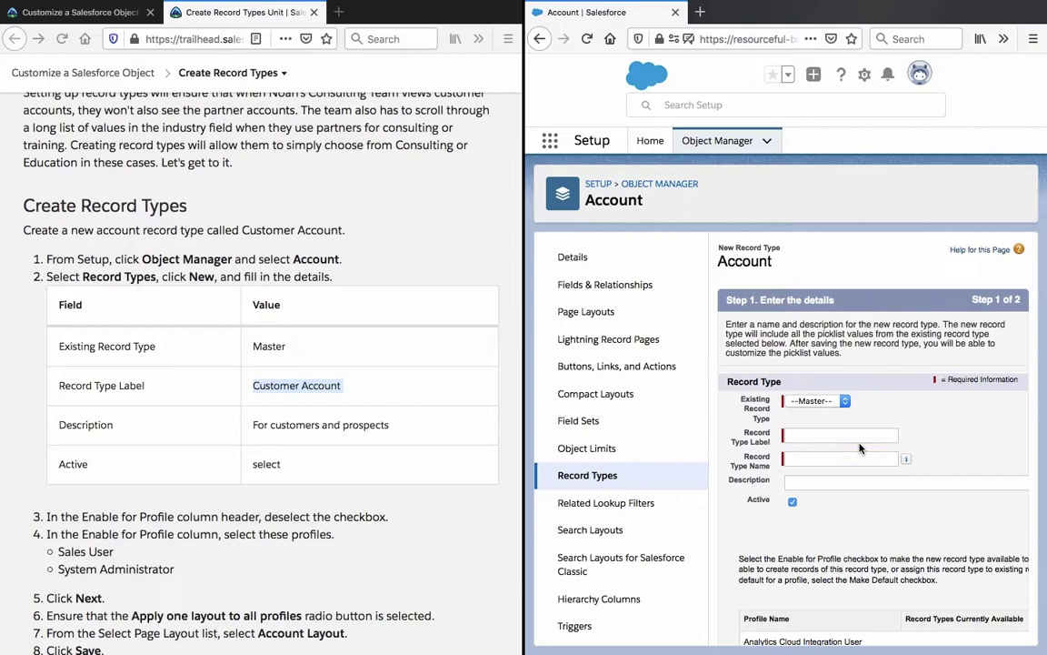
key(ctrl+v)
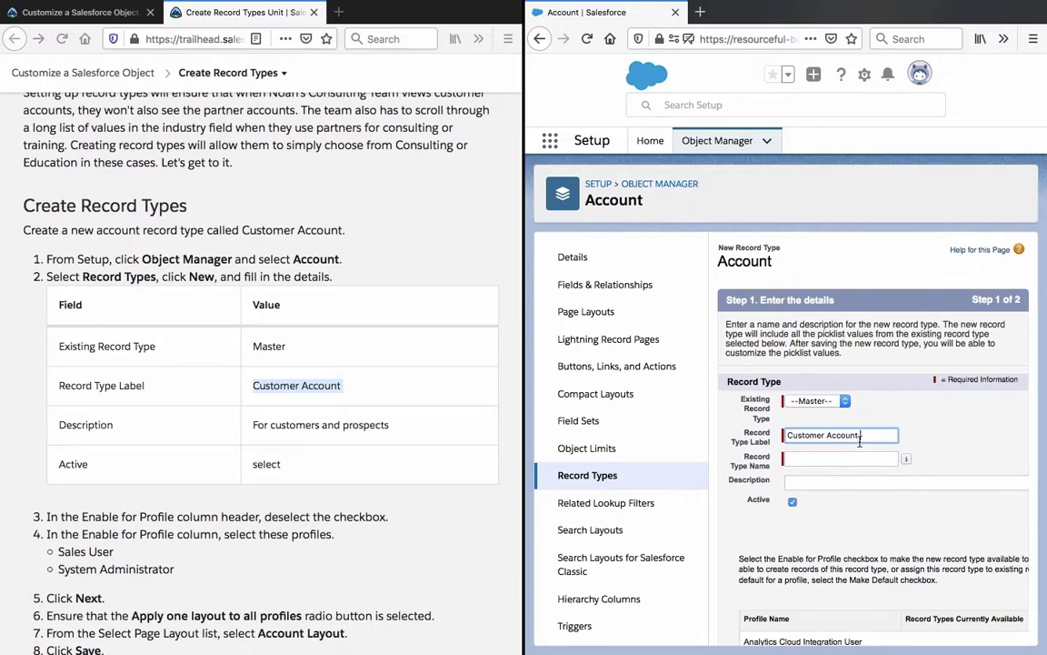
click(373, 424)
triple_click(372, 424)
key(ctrl+c)
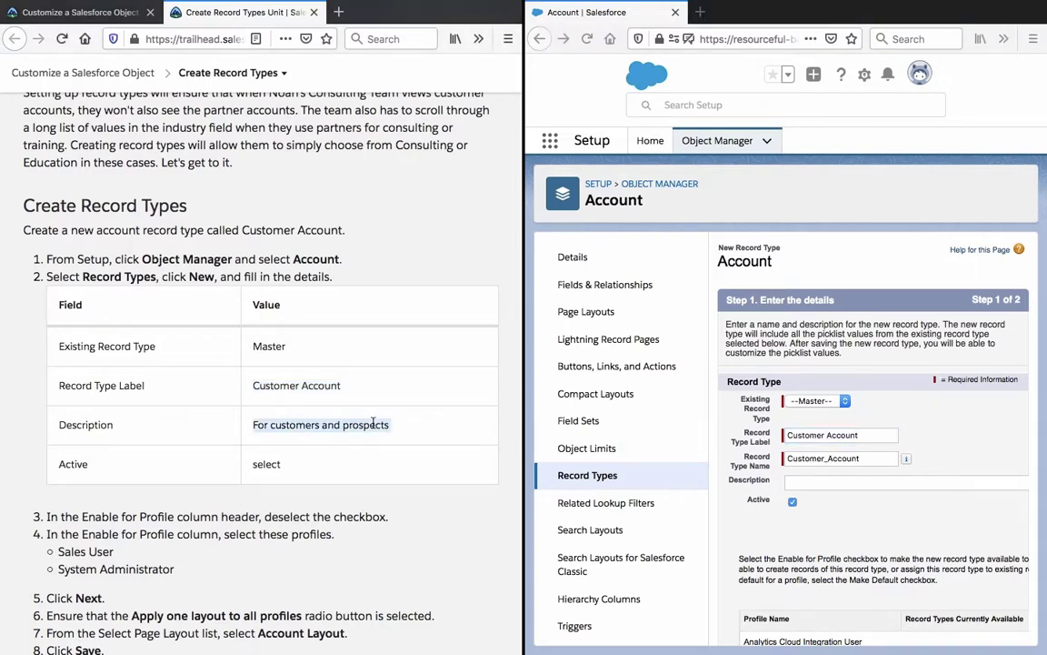
click(796, 480)
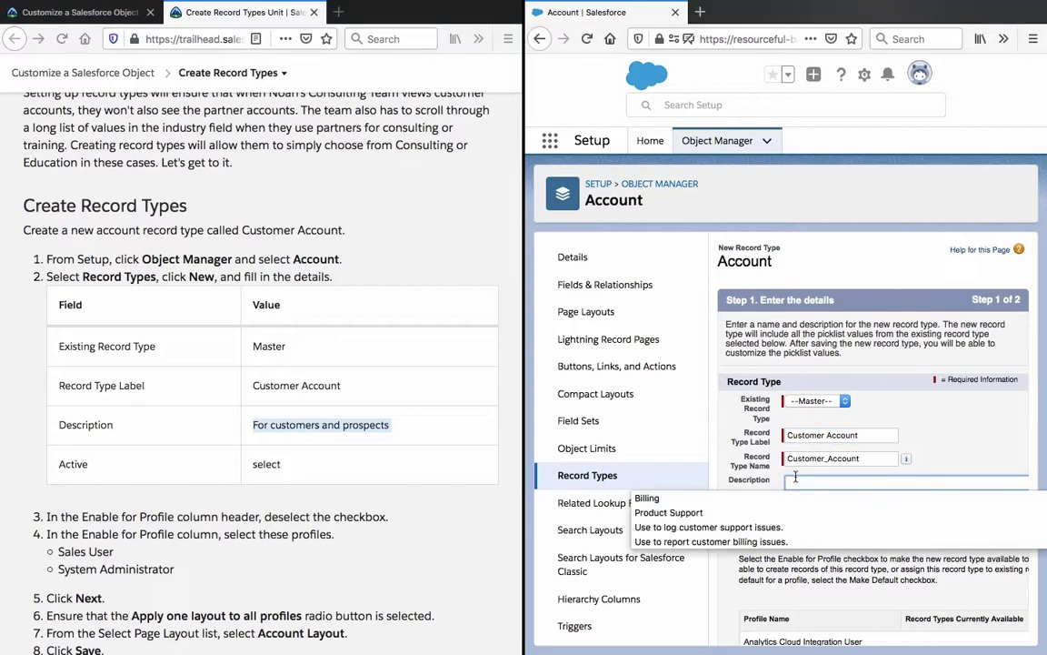
key(ctrl+v)
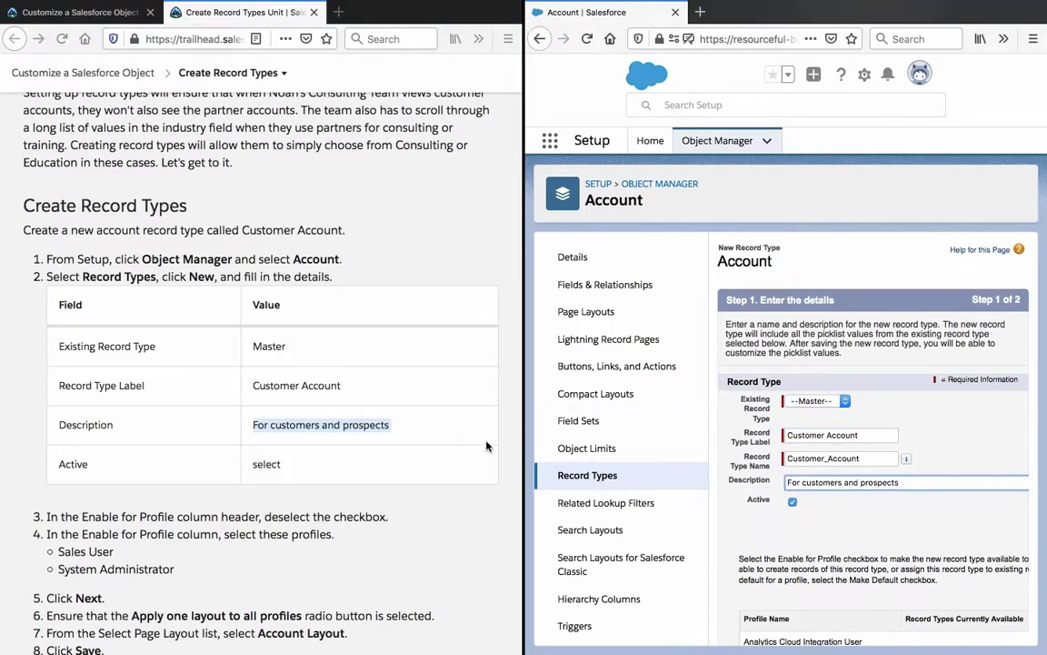
scroll(824, 531, down, 15)
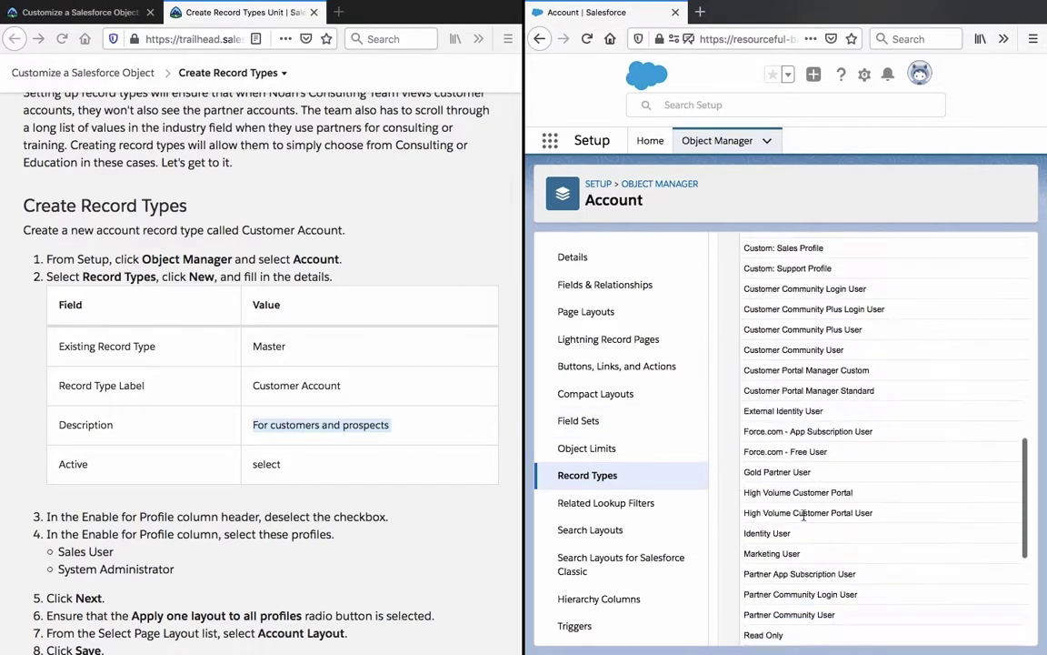
click(978, 627)
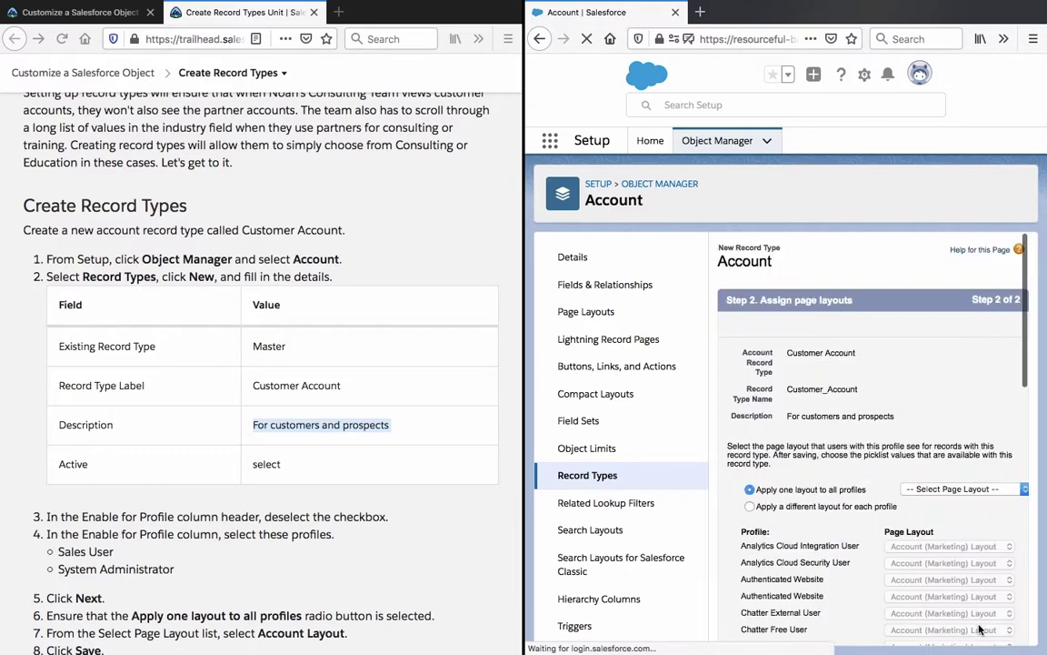
Scroll through step 2's profile list, where every profile shows Account (Marketing) Layout
scroll(888, 455, down, 10)
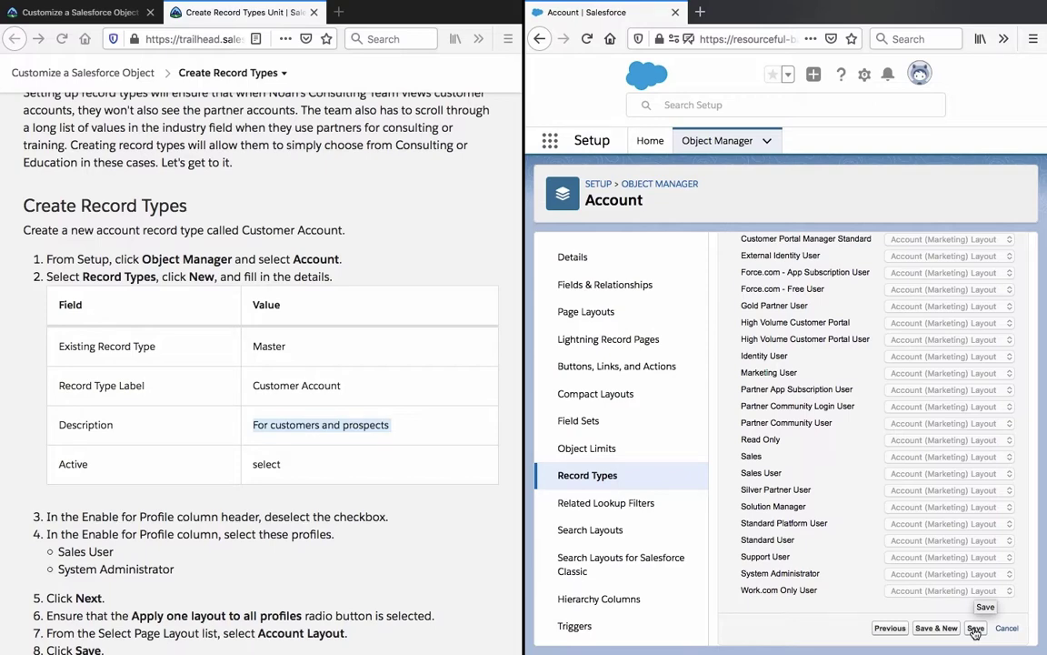
scroll(909, 491, up, 10)
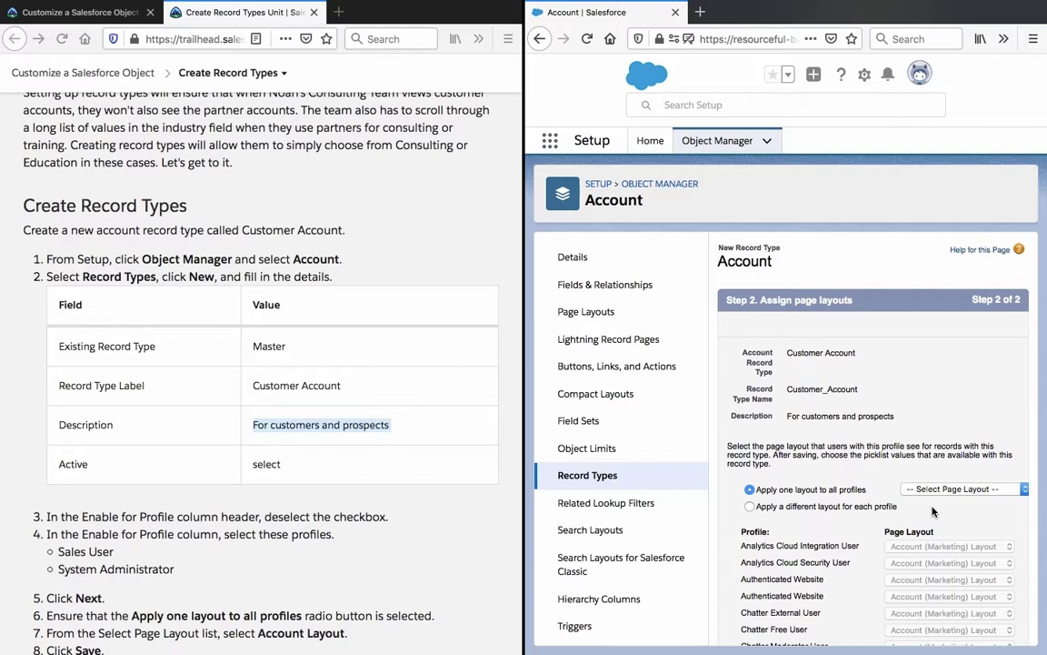
scroll(932, 512, down, 10)
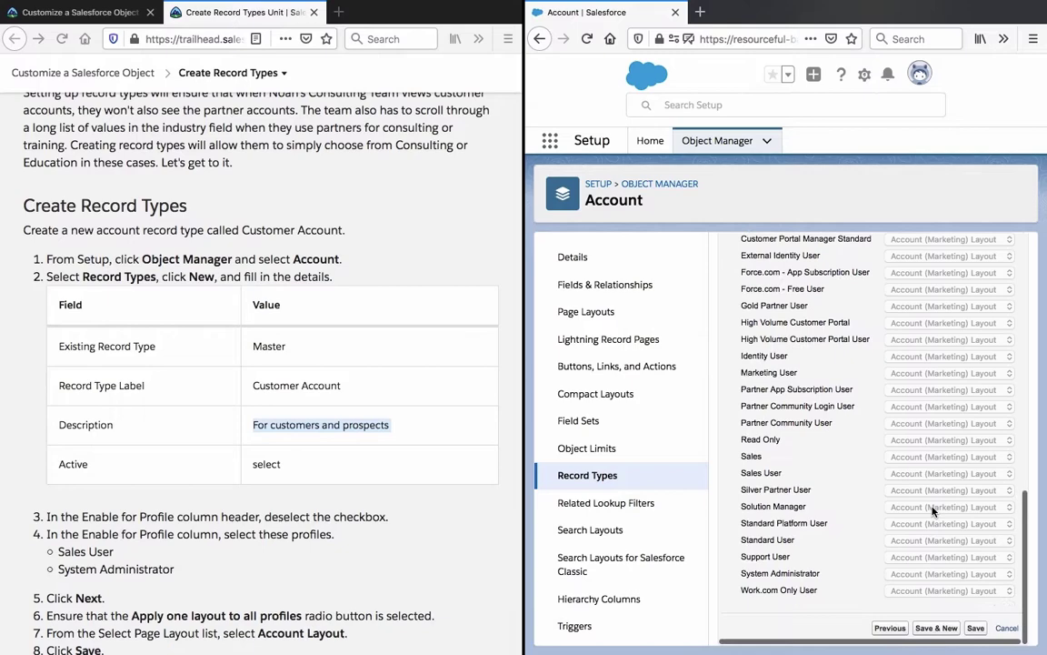
Return to the record type details step and clear Enable for Profile for all profiles
click(889, 627)
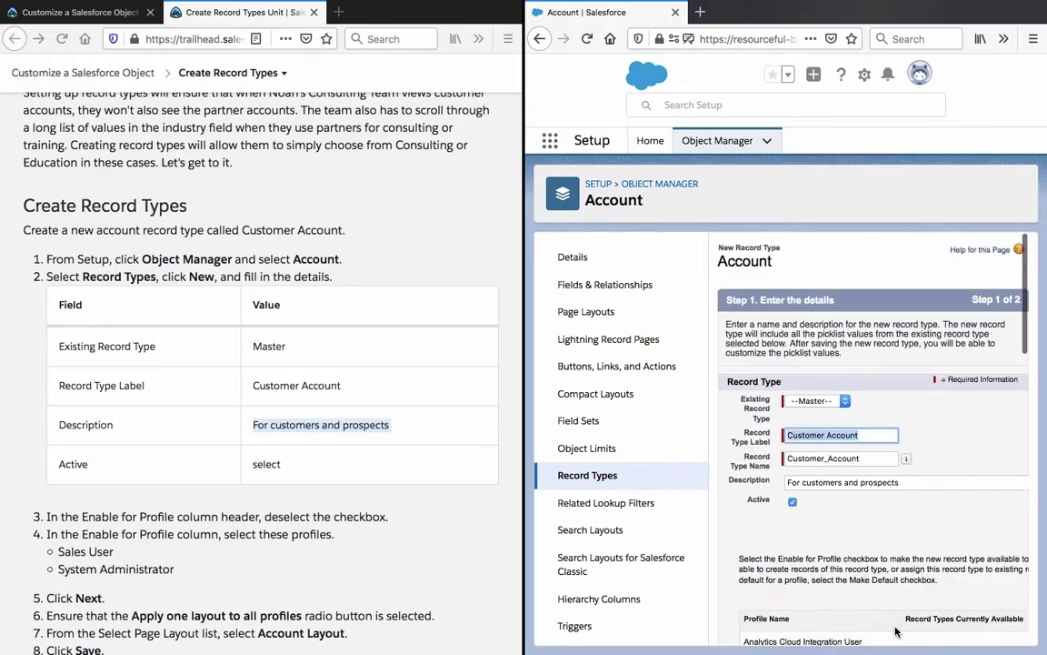
scroll(895, 631, down, 10)
scroll(896, 631, up, 8)
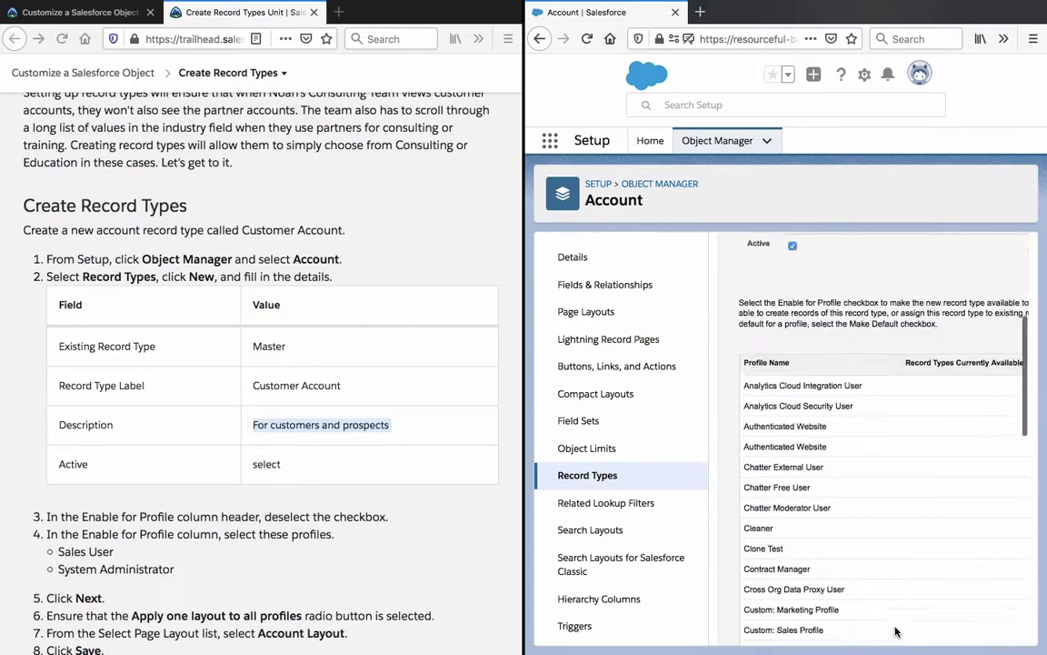
scroll(895, 631, right, 2)
scroll(895, 631, right, 4)
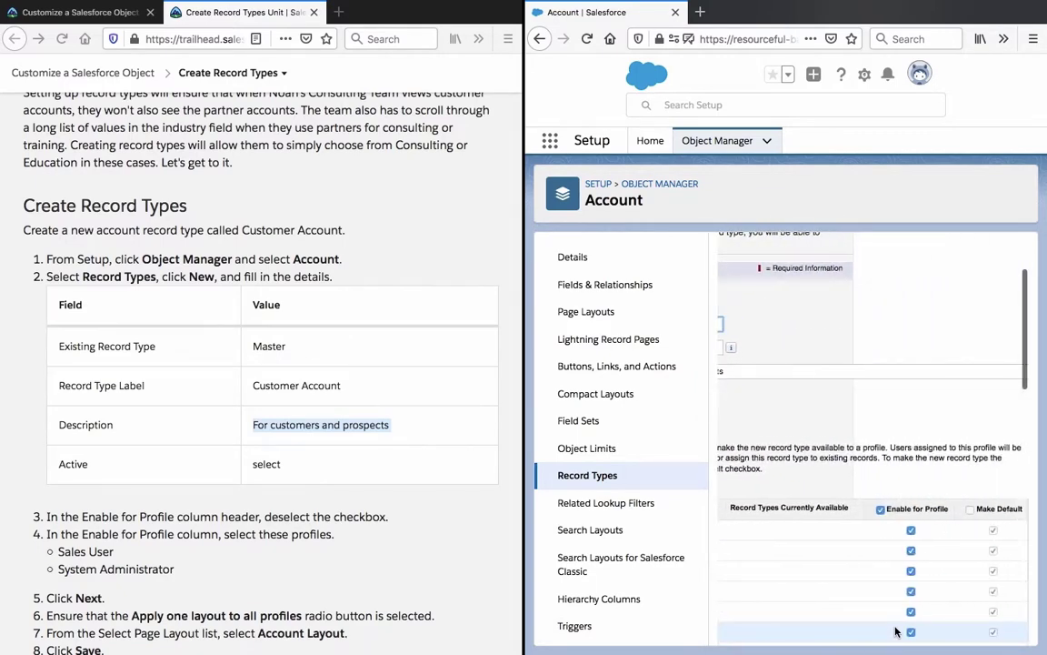
click(880, 509)
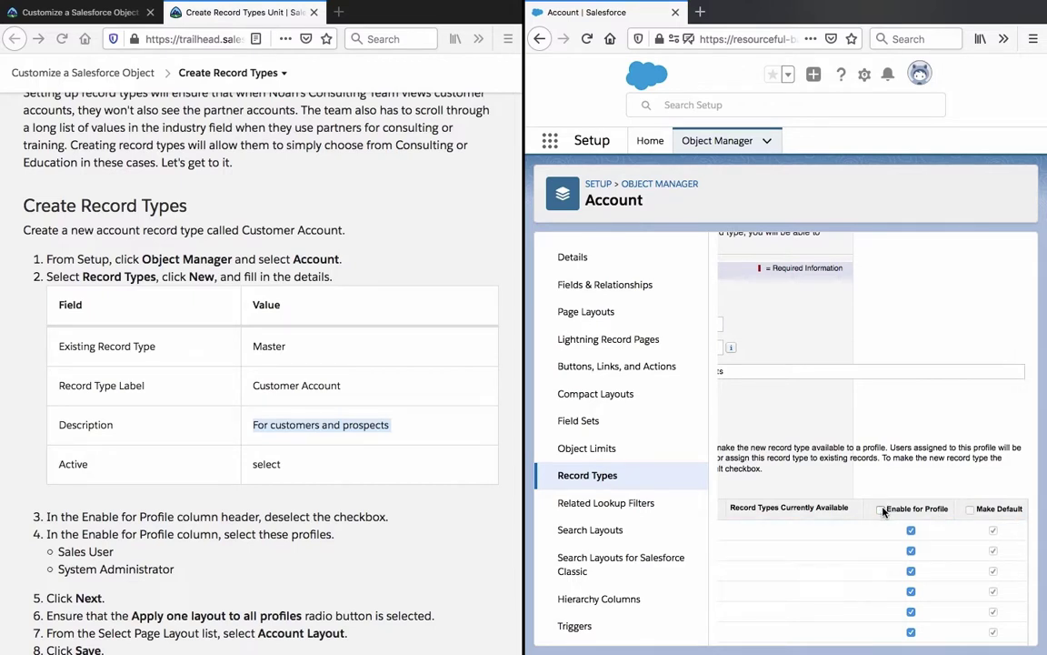
scroll(900, 536, down, 3)
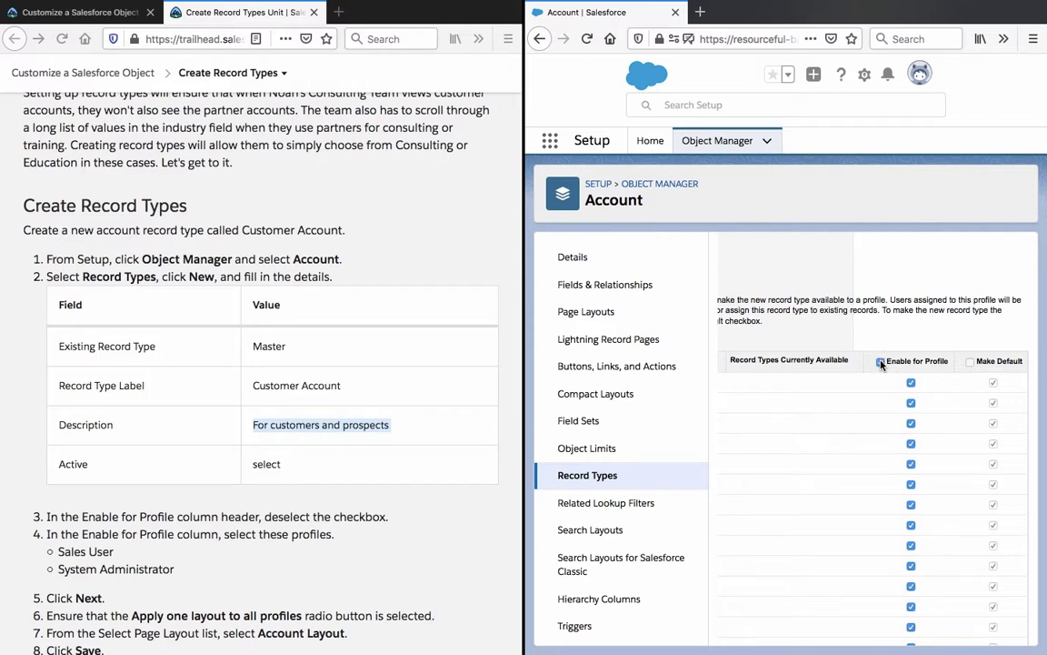
scroll(881, 363, left, 5)
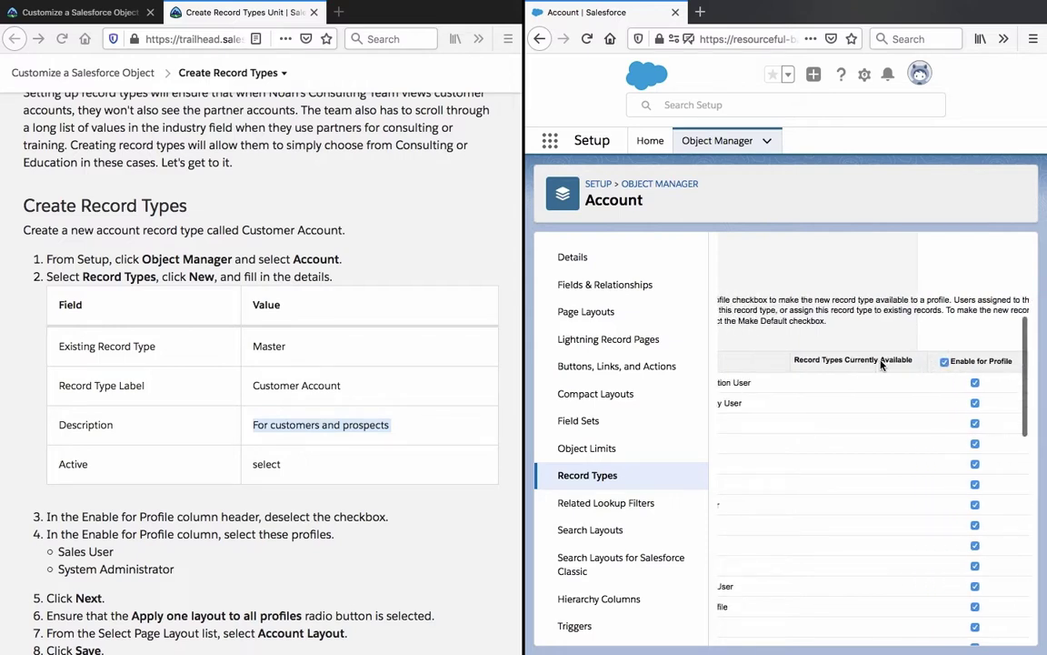
scroll(881, 364, right, 5)
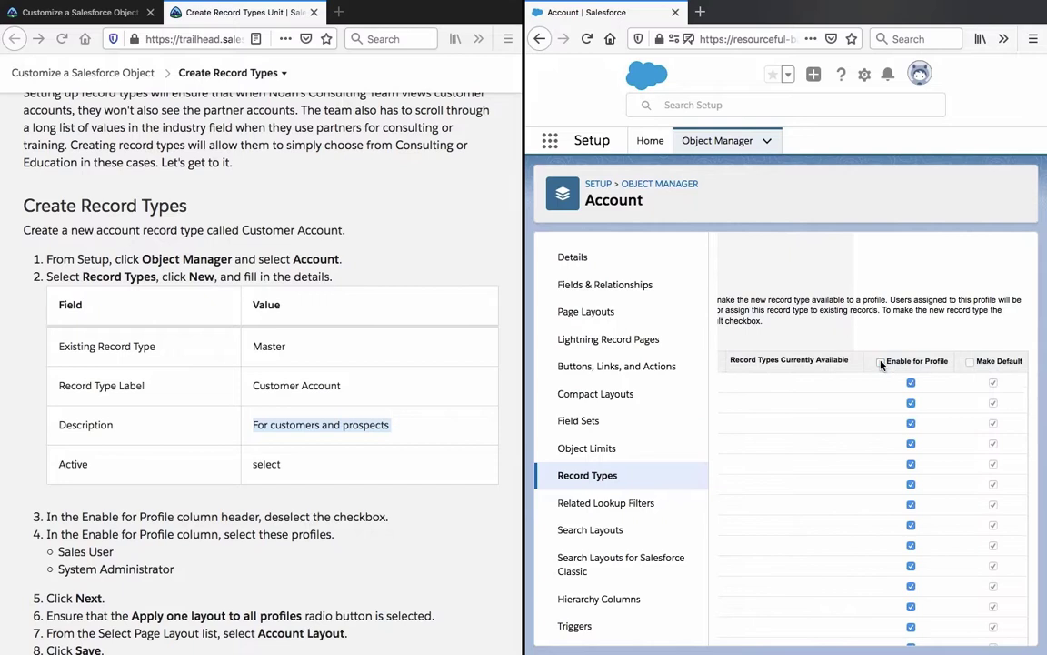
click(881, 362)
scroll(881, 364, down, 5)
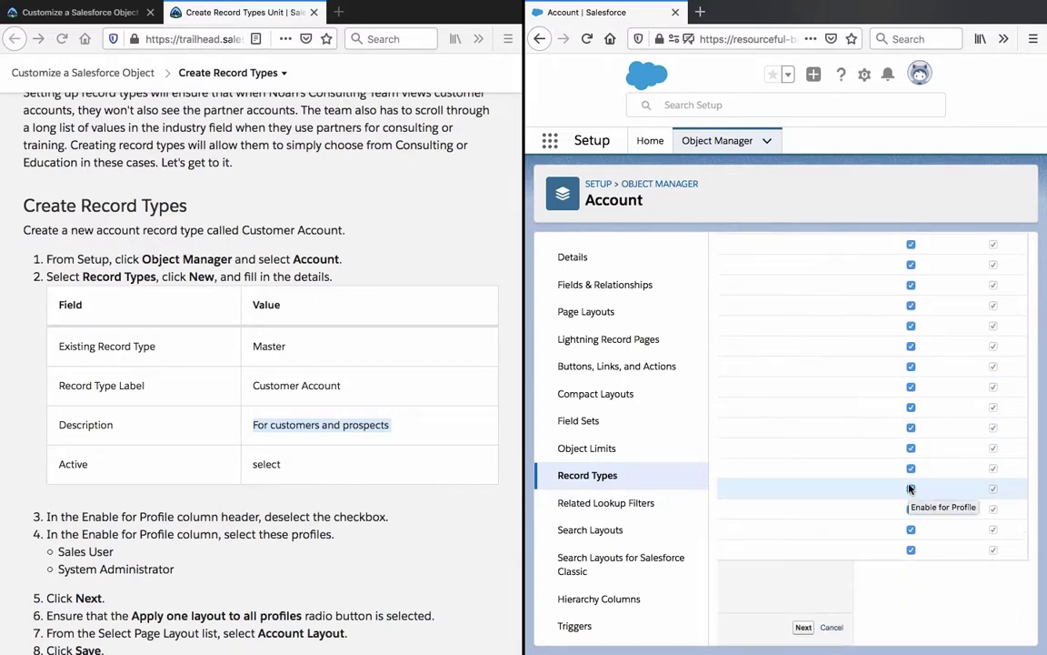
Uncheck Work.com Only User, Solution Manager, Silver Partner User and other profiles near the list end
click(911, 549)
scroll(890, 516, left, 2)
scroll(890, 516, left, 3)
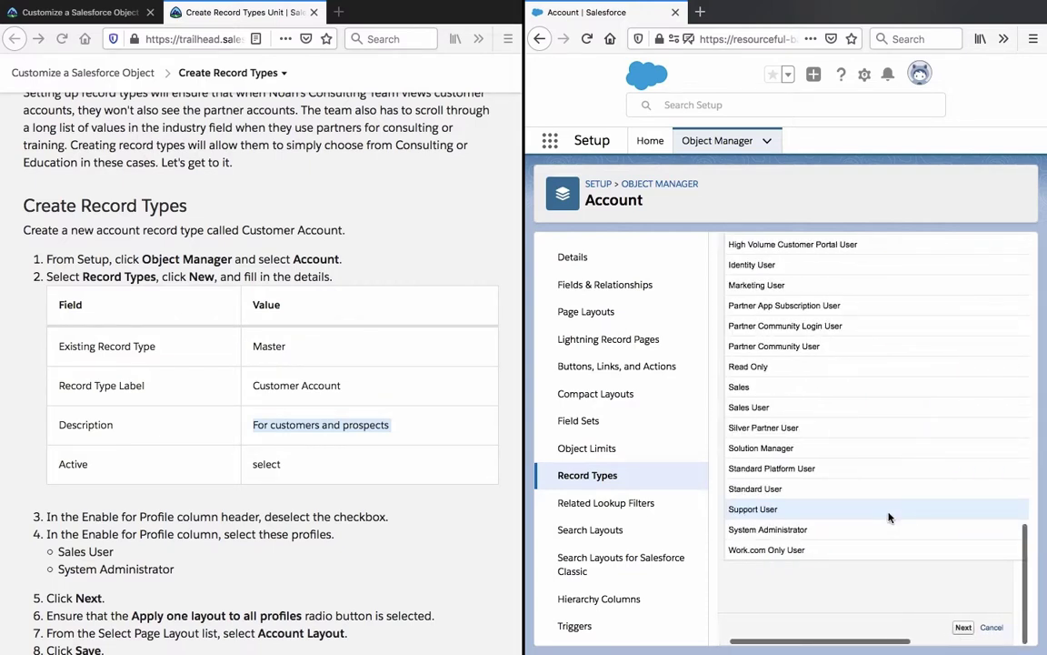
scroll(889, 516, right, 2)
scroll(889, 517, left, 3)
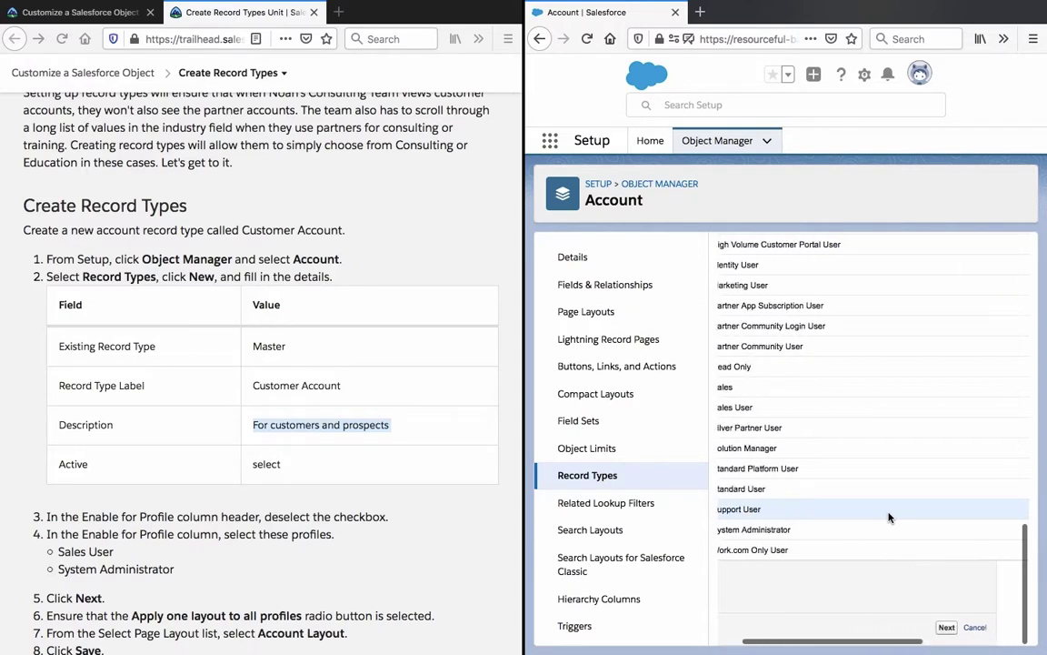
scroll(889, 517, right, 1)
scroll(889, 516, right, 1)
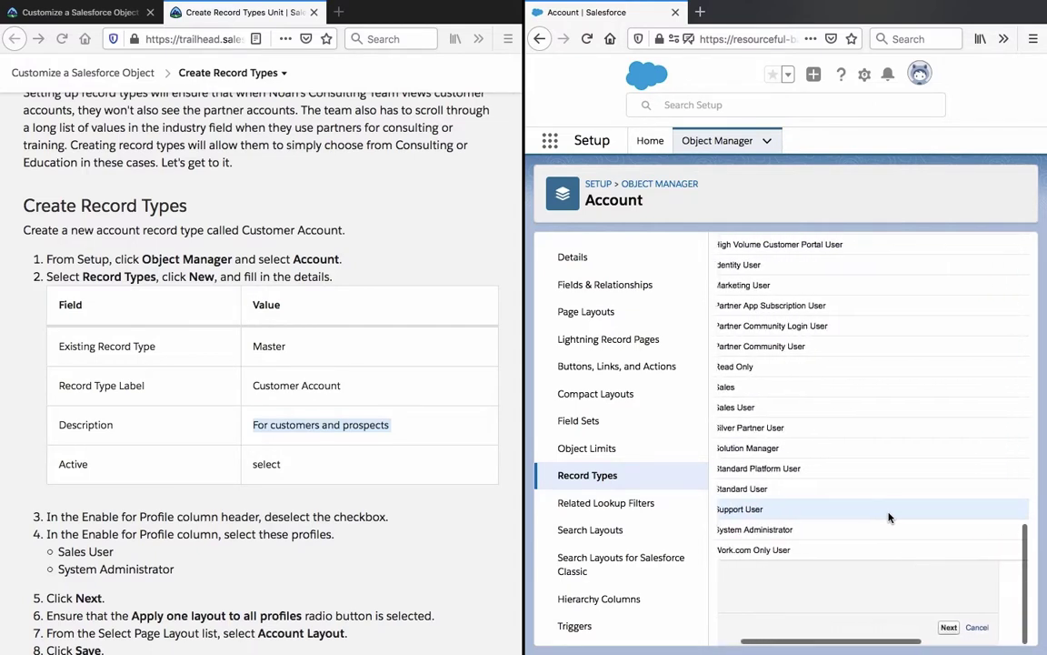
scroll(889, 516, left, 2)
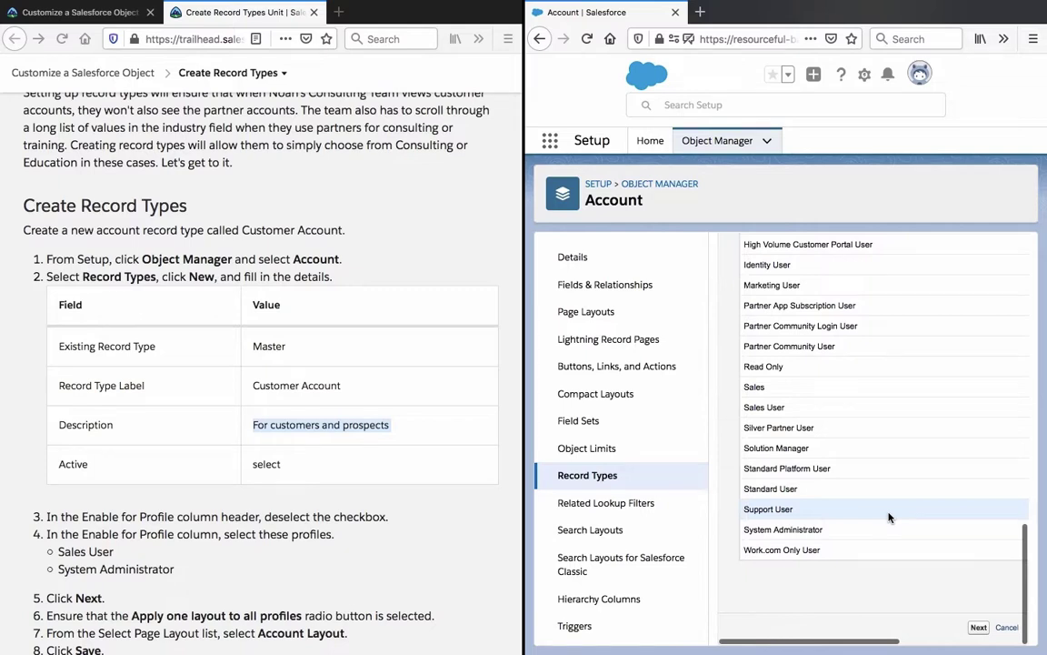
scroll(890, 516, right, 5)
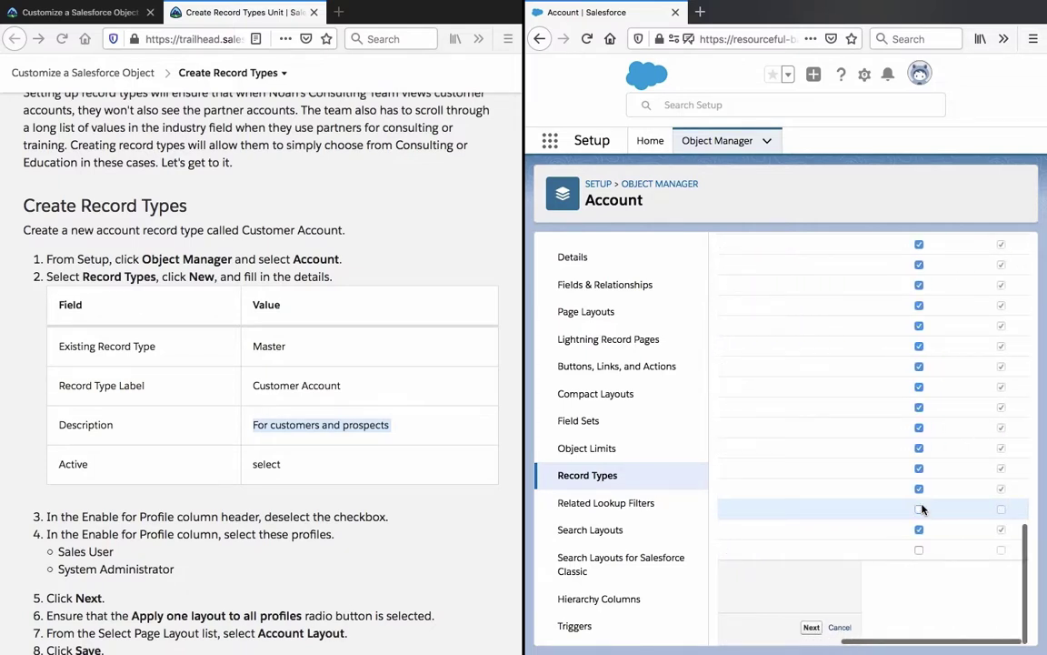
click(919, 488)
click(919, 468)
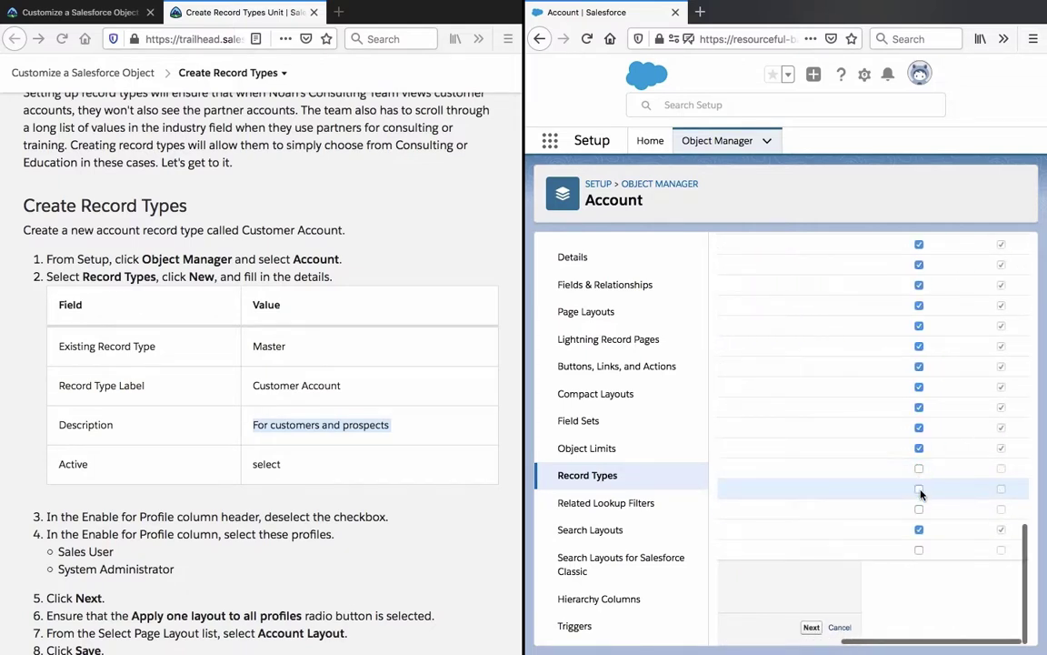
scroll(918, 427, up, 5)
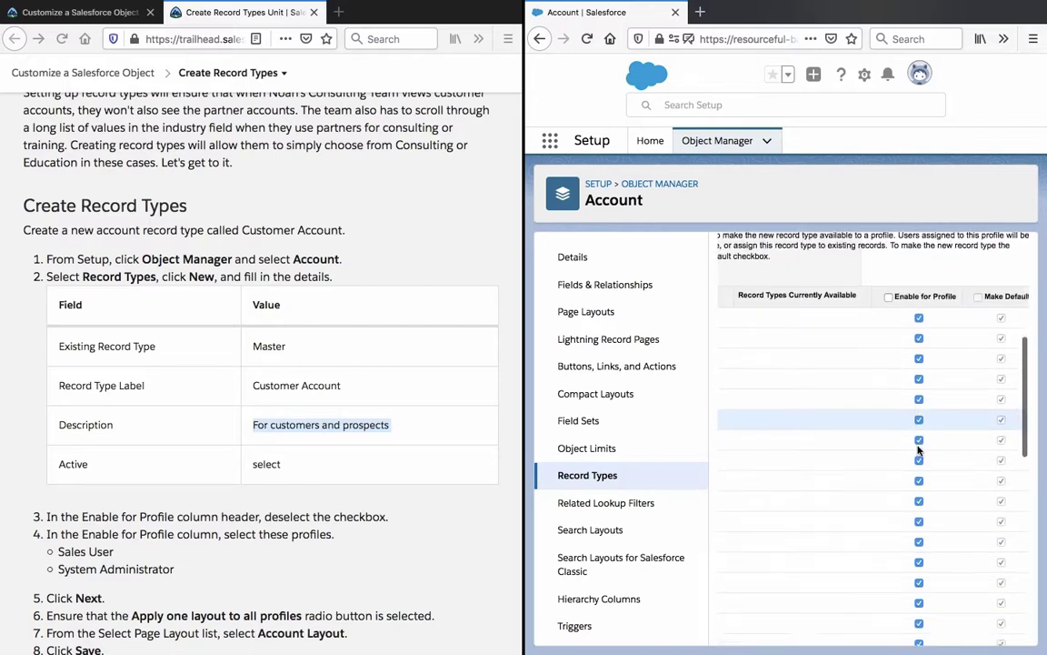
scroll(918, 450, down, 5)
scroll(919, 449, up, 5)
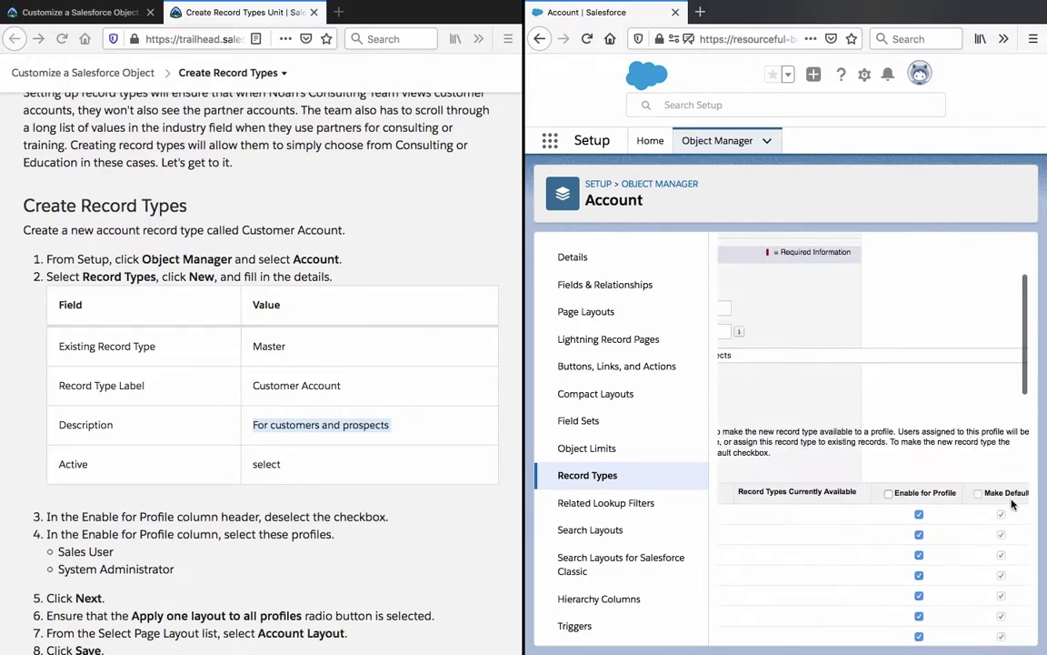
triple_click(980, 497)
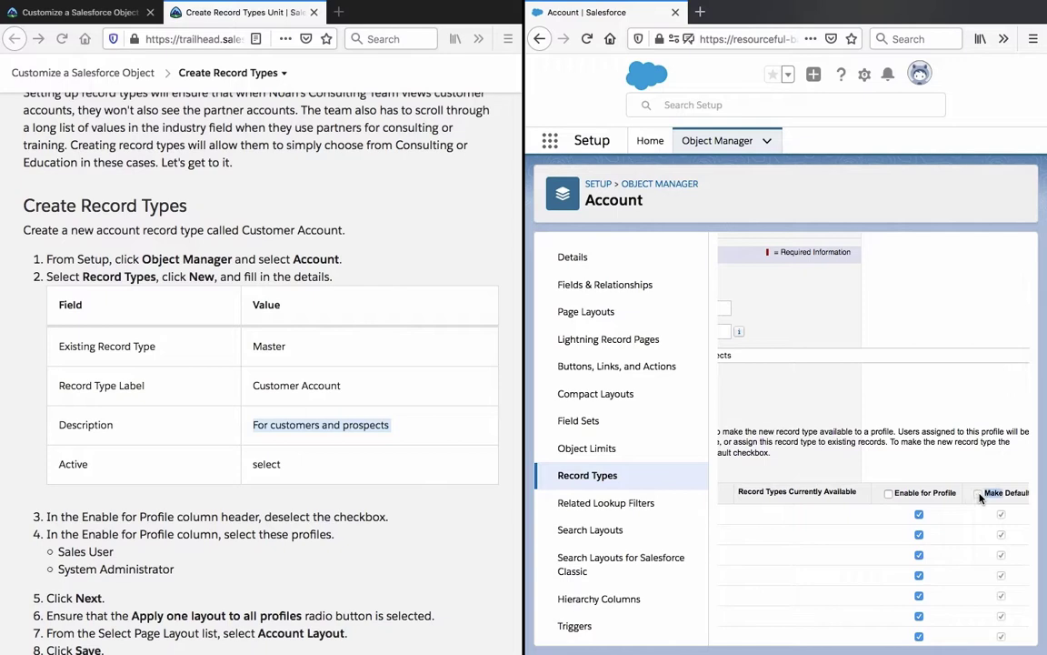
scroll(980, 497, down, 5)
scroll(981, 498, left, 5)
scroll(986, 496, right, 5)
scroll(991, 492, left, 4)
scroll(992, 491, right, 5)
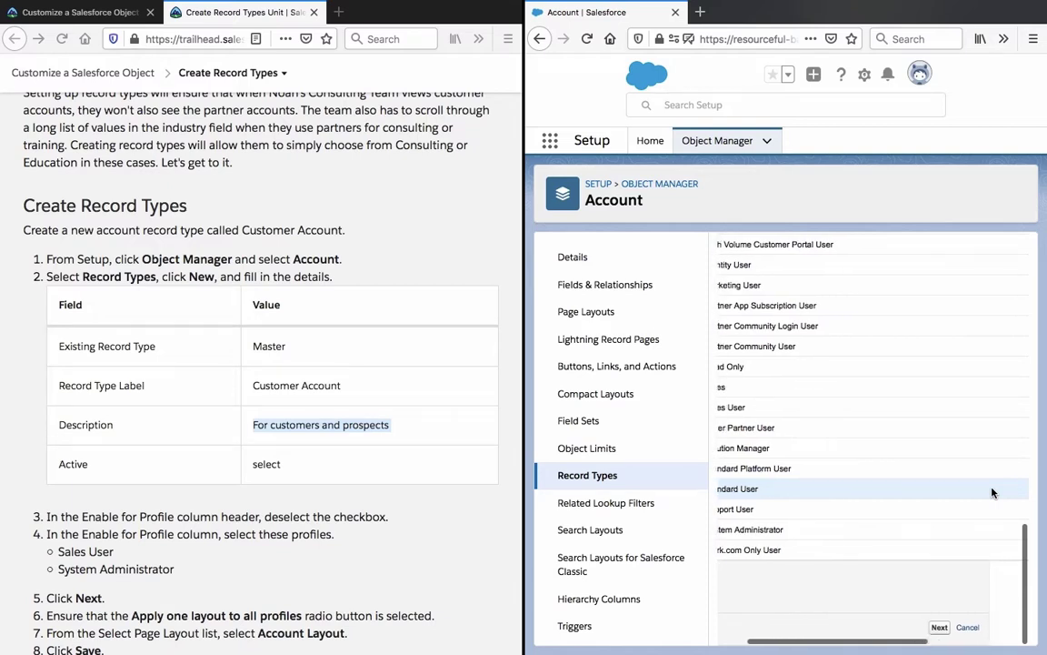
scroll(942, 445, left, 5)
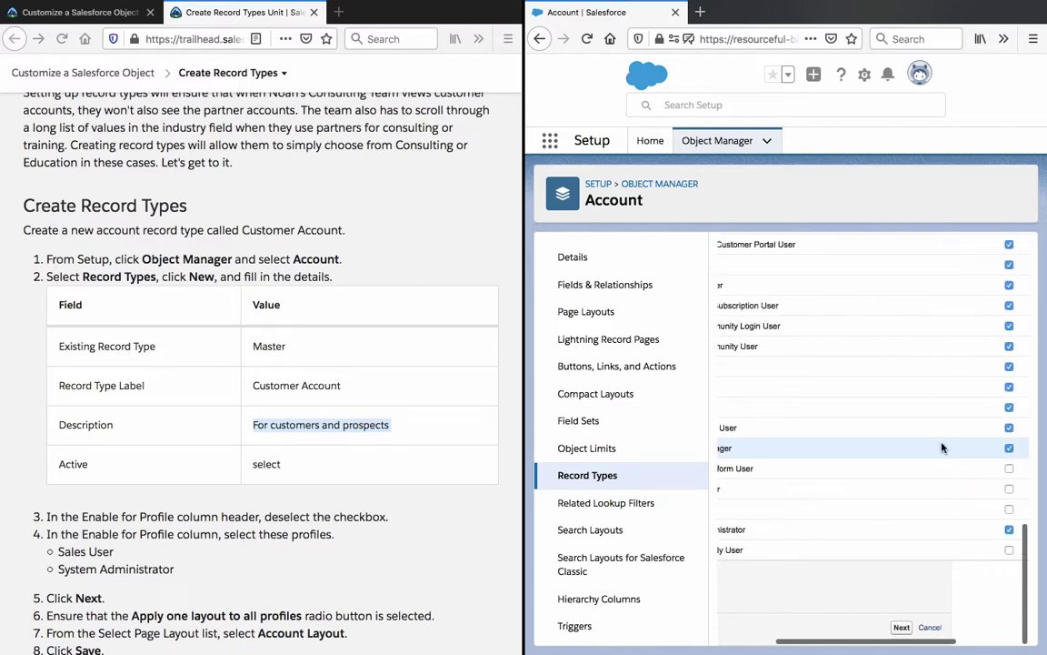
scroll(942, 445, right, 5)
click(936, 449)
scroll(870, 453, left, 5)
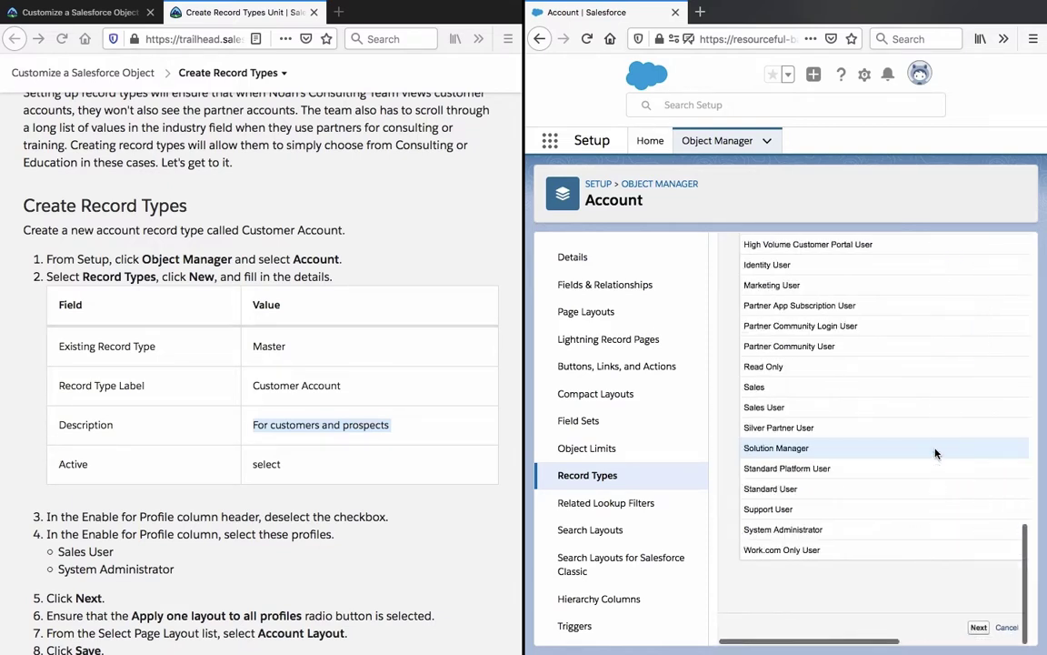
scroll(871, 452, right, 5)
click(929, 428)
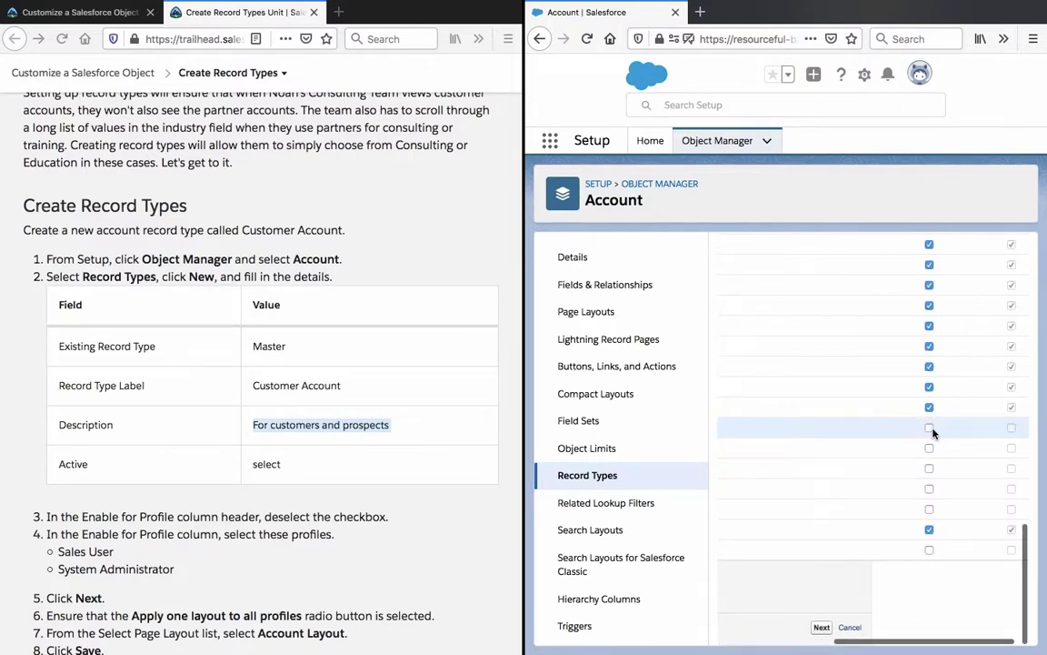
scroll(933, 433, left, 5)
scroll(933, 434, right, 1)
click(940, 387)
click(942, 368)
click(942, 346)
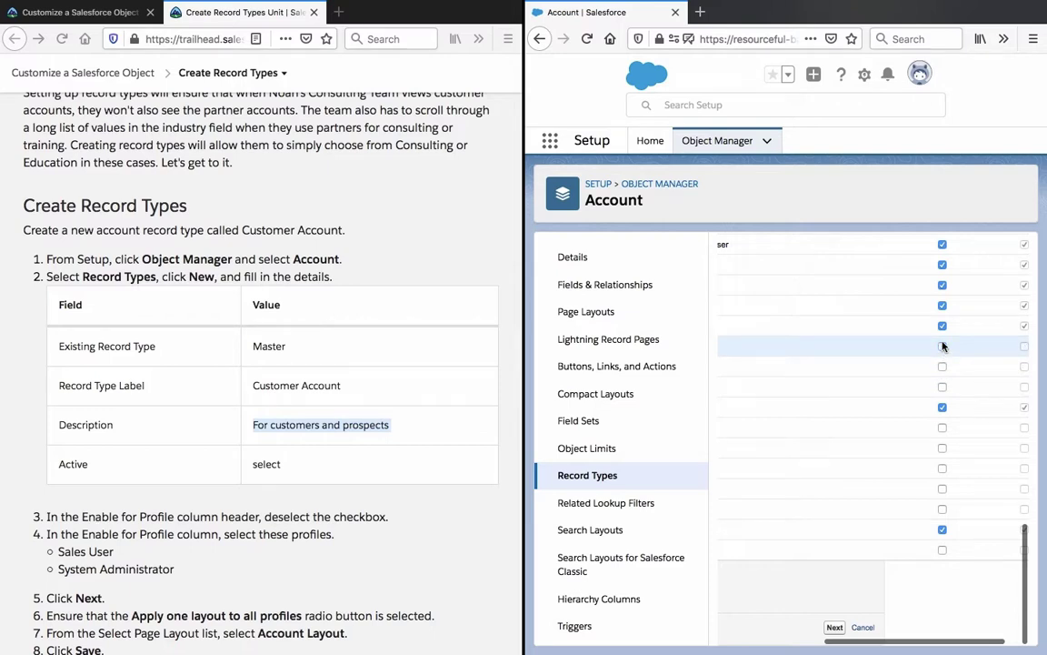
click(942, 325)
click(942, 306)
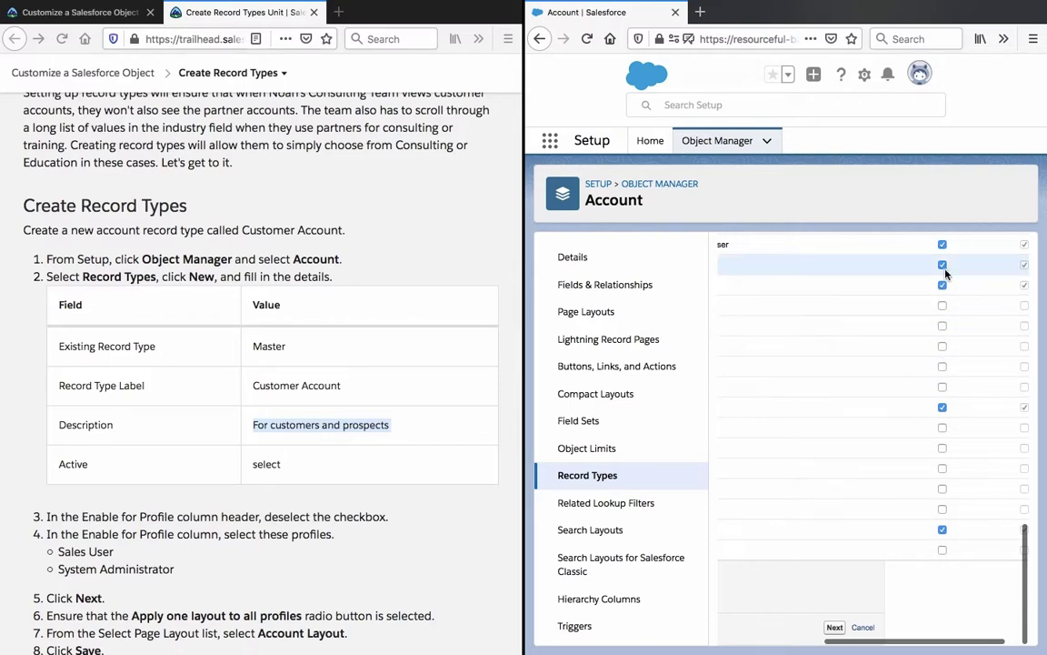
click(942, 266)
click(942, 285)
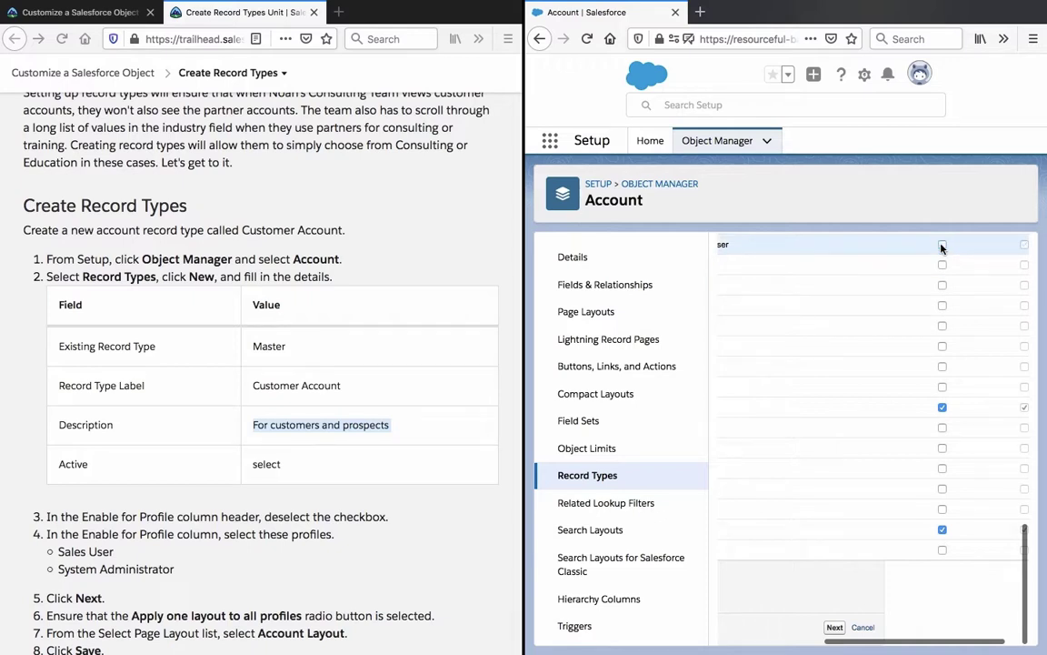
Uncheck the remaining profiles higher up, leaving only Sales User and System Administrator enabled
scroll(942, 247, up, 8)
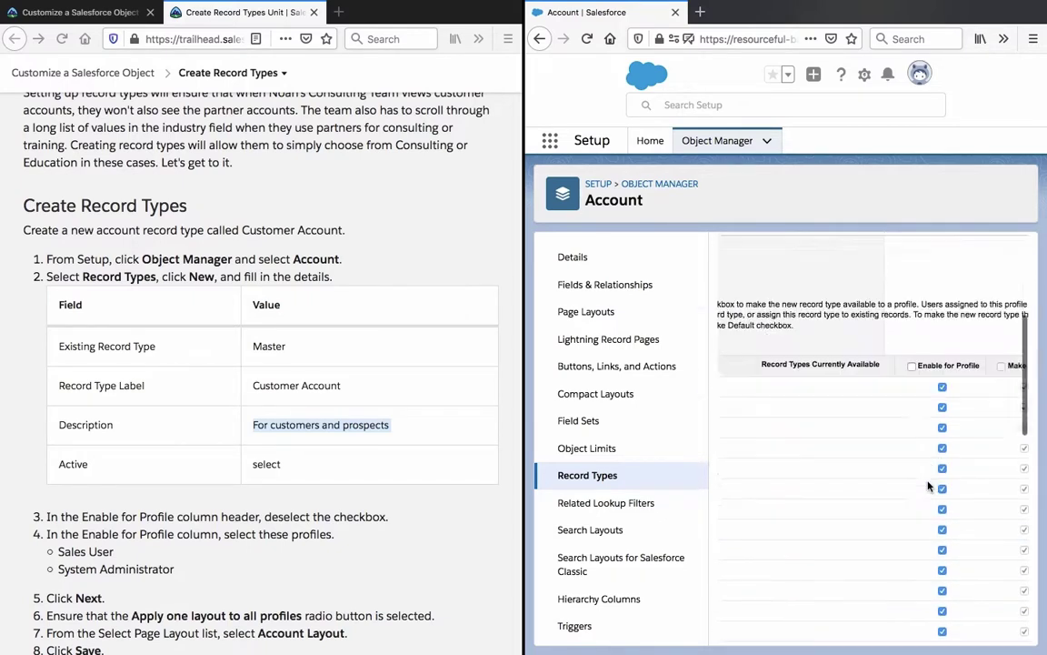
scroll(928, 487, down, 6)
scroll(930, 475, up, 2)
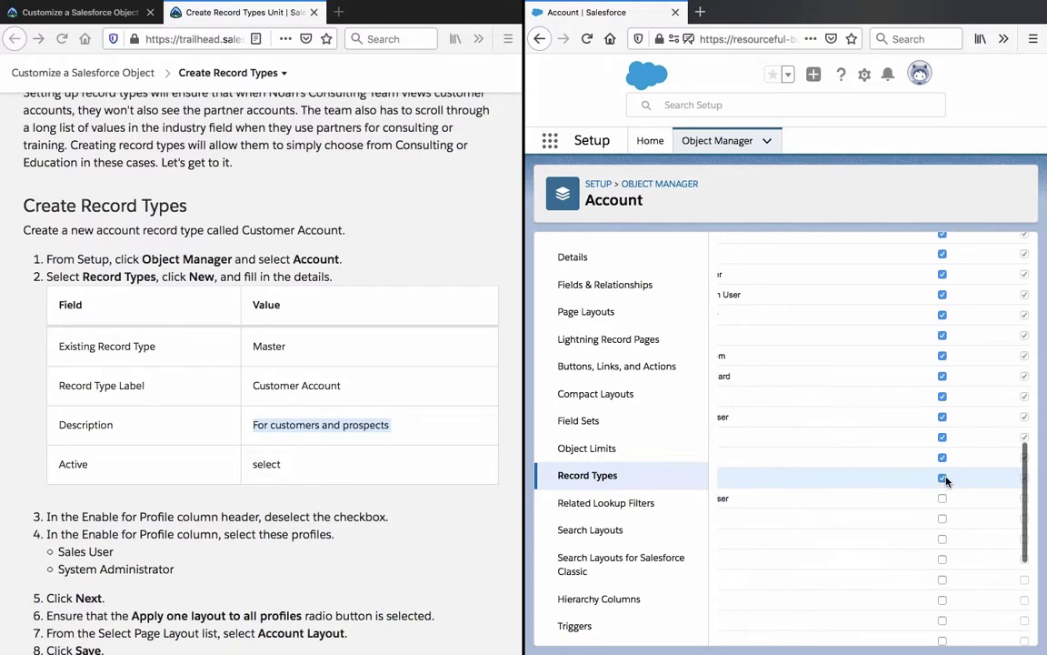
click(942, 477)
click(942, 457)
click(943, 436)
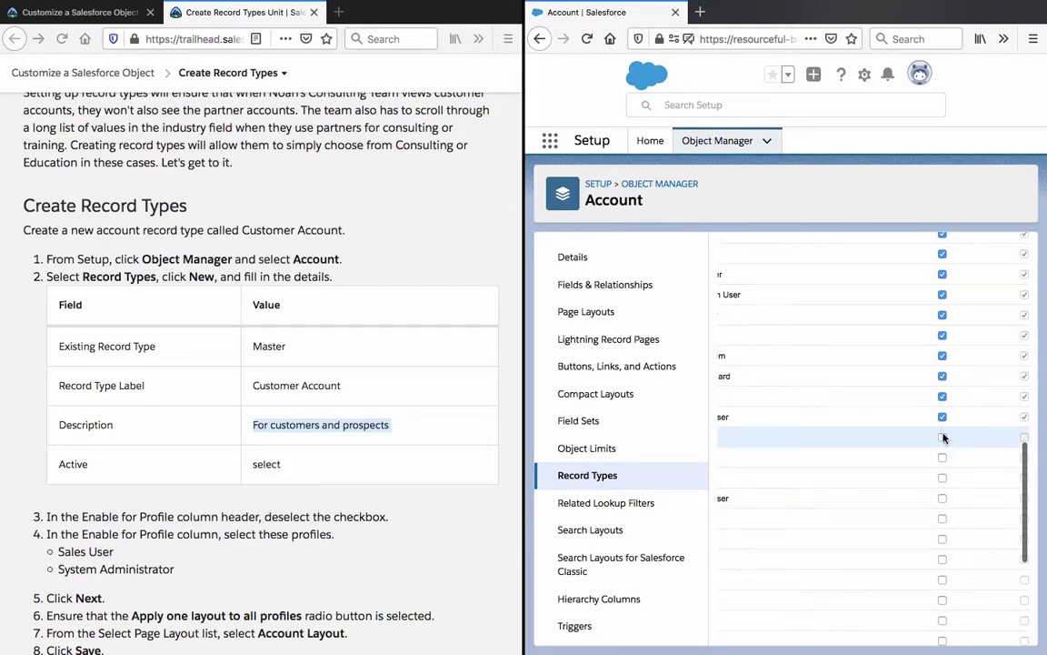
click(942, 416)
click(942, 395)
click(942, 375)
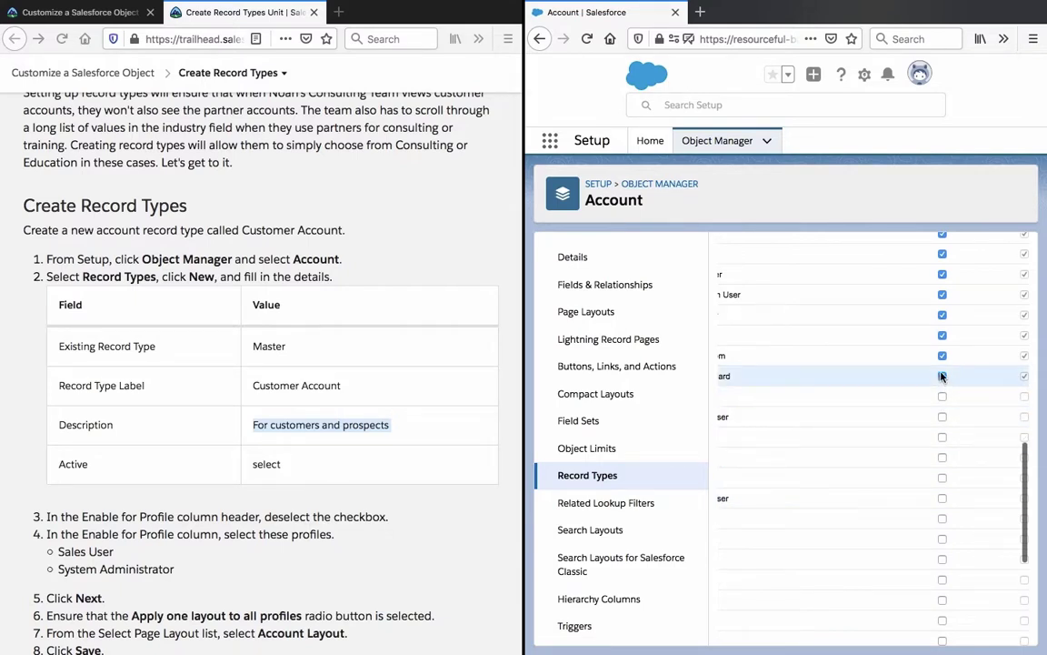
click(942, 355)
click(942, 335)
click(942, 315)
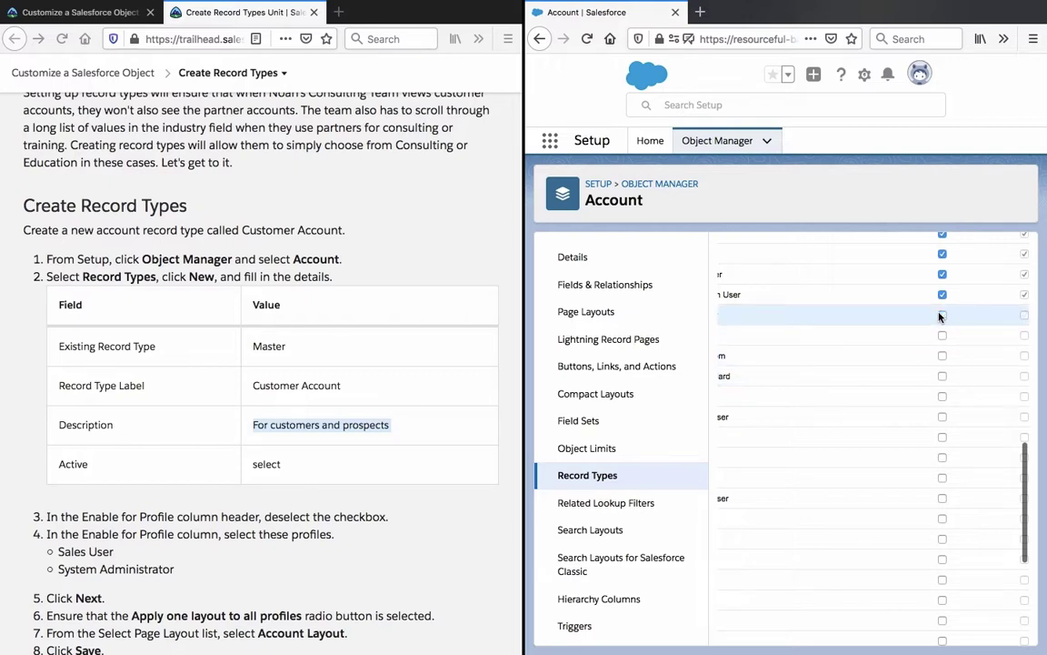
click(942, 293)
click(942, 274)
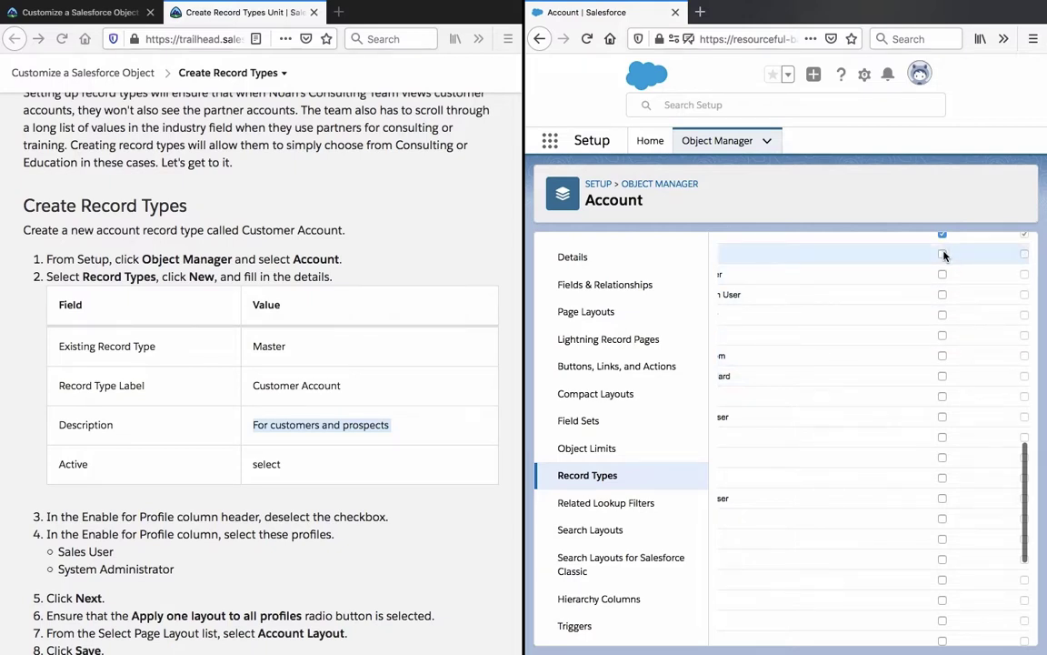
scroll(944, 256, up, 1)
click(942, 277)
click(942, 256)
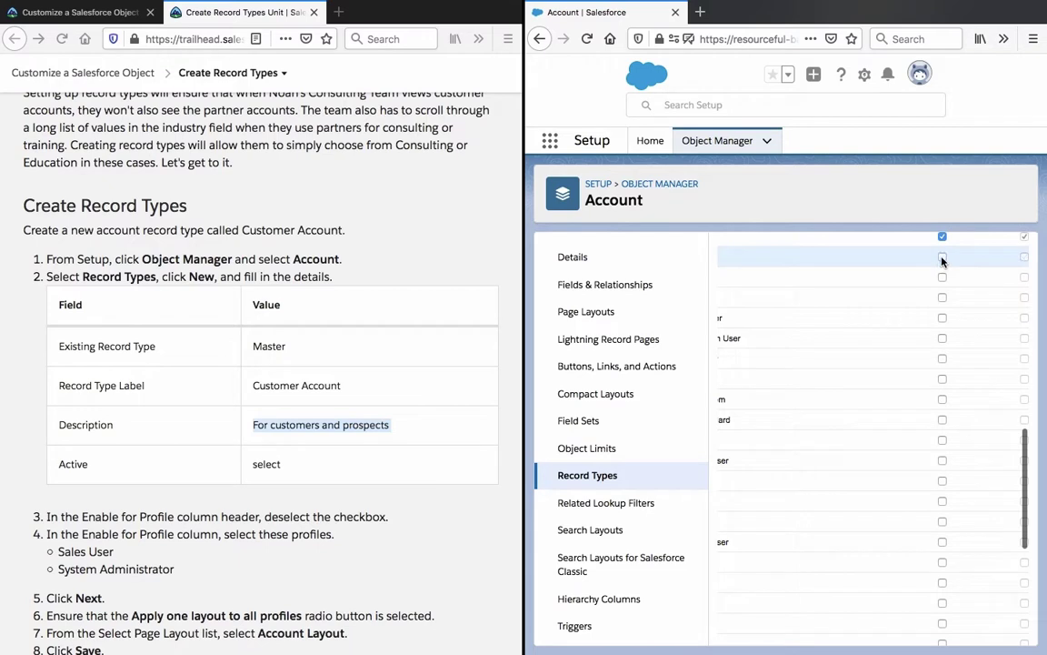
scroll(942, 244, up, 2)
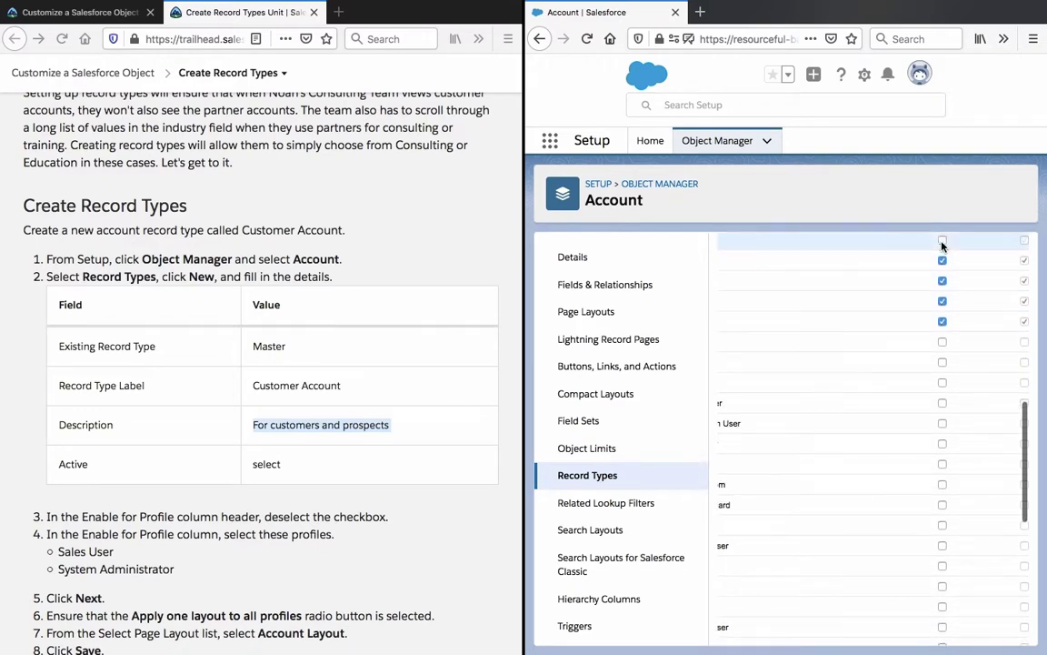
click(942, 241)
click(942, 260)
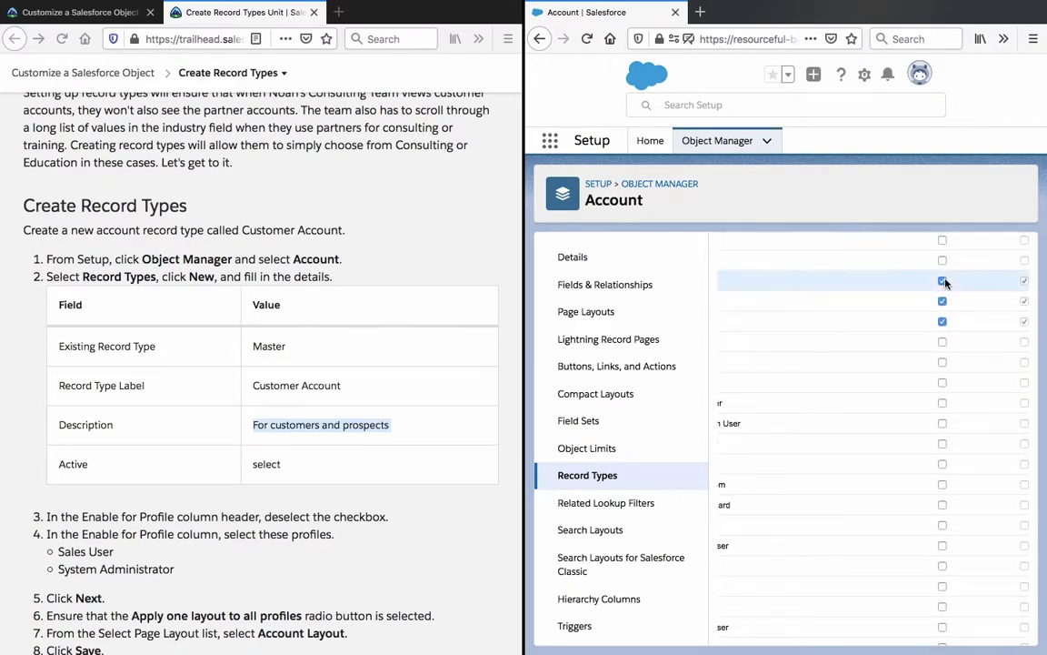
click(942, 280)
click(942, 300)
click(942, 320)
scroll(943, 323, up, 5)
click(942, 430)
click(941, 409)
click(942, 389)
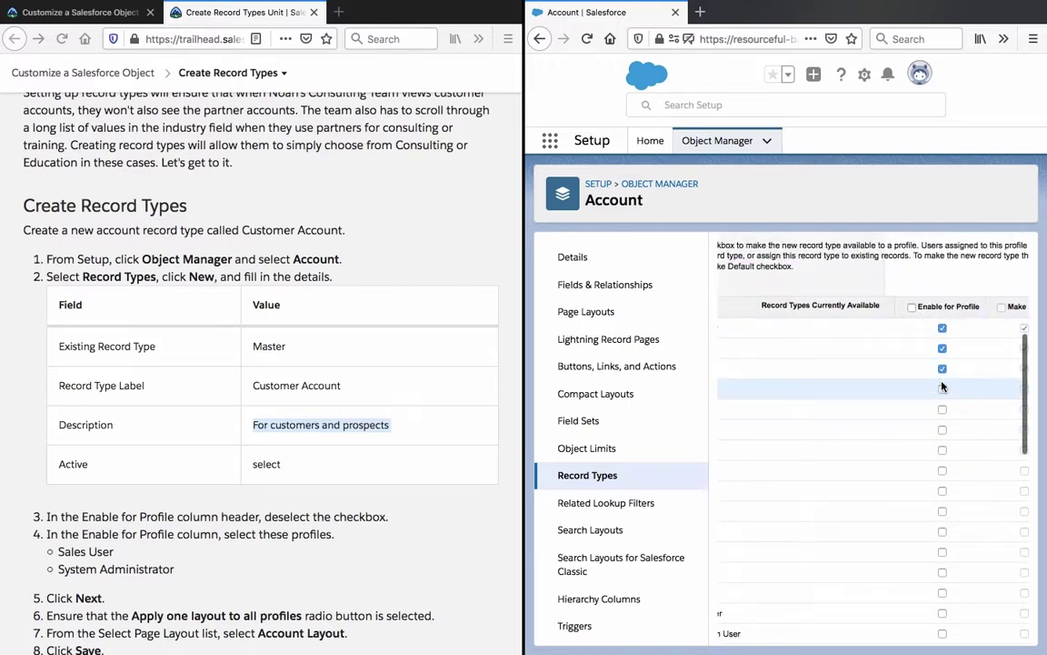
click(942, 368)
click(942, 347)
click(942, 327)
scroll(943, 334, down, 5)
scroll(943, 334, down, 10)
scroll(935, 552, left, 5)
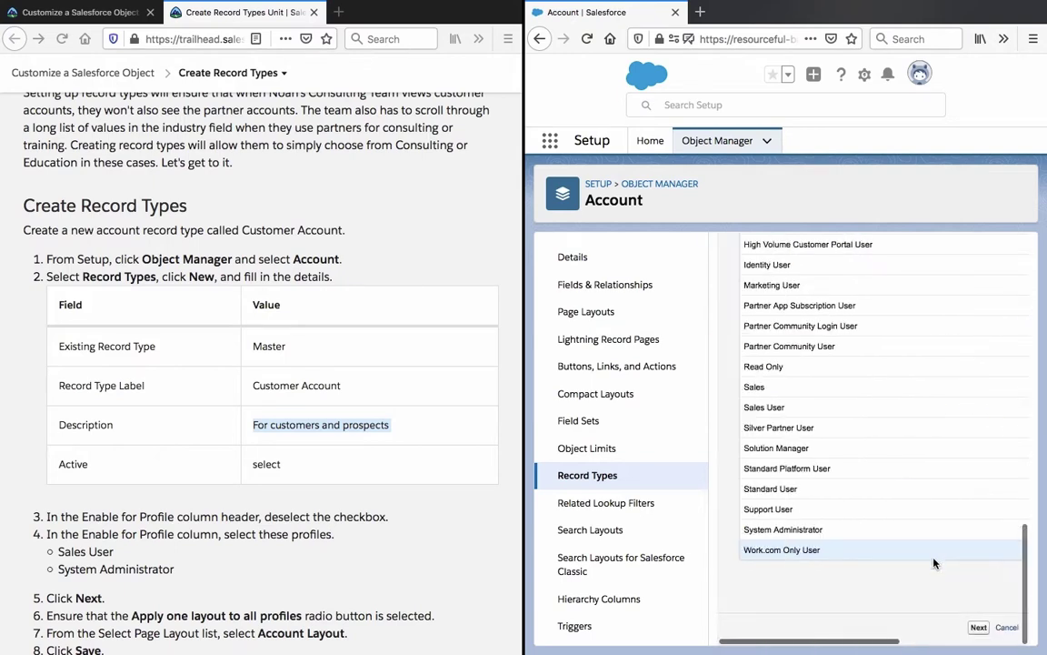
scroll(934, 563, right, 5)
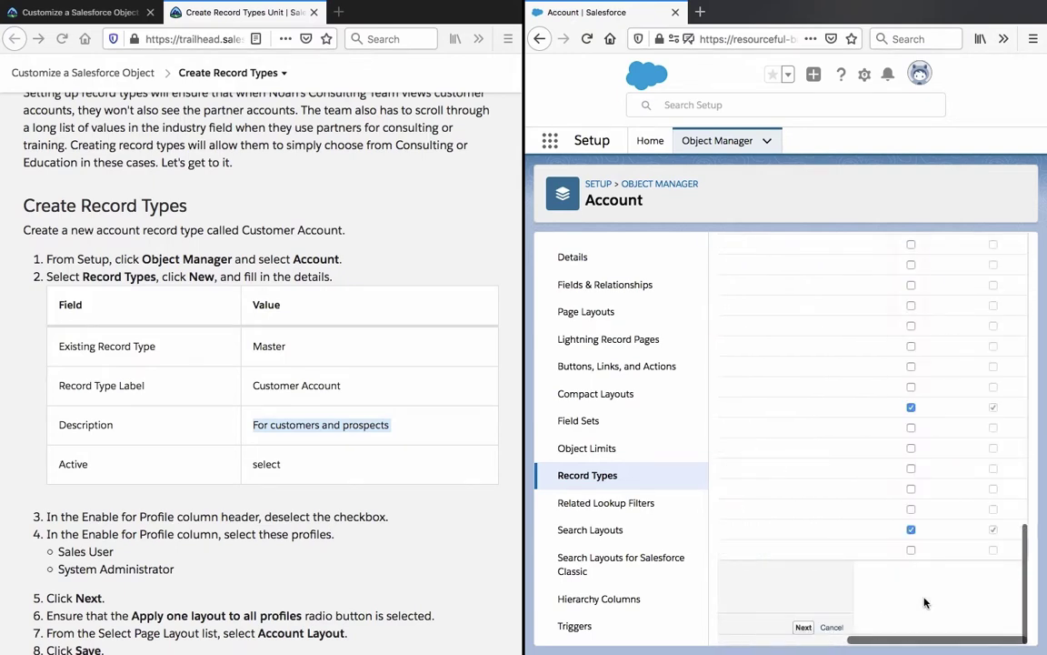
On the layout step, apply Account Layout to all profiles and save the Customer Account record type
click(804, 627)
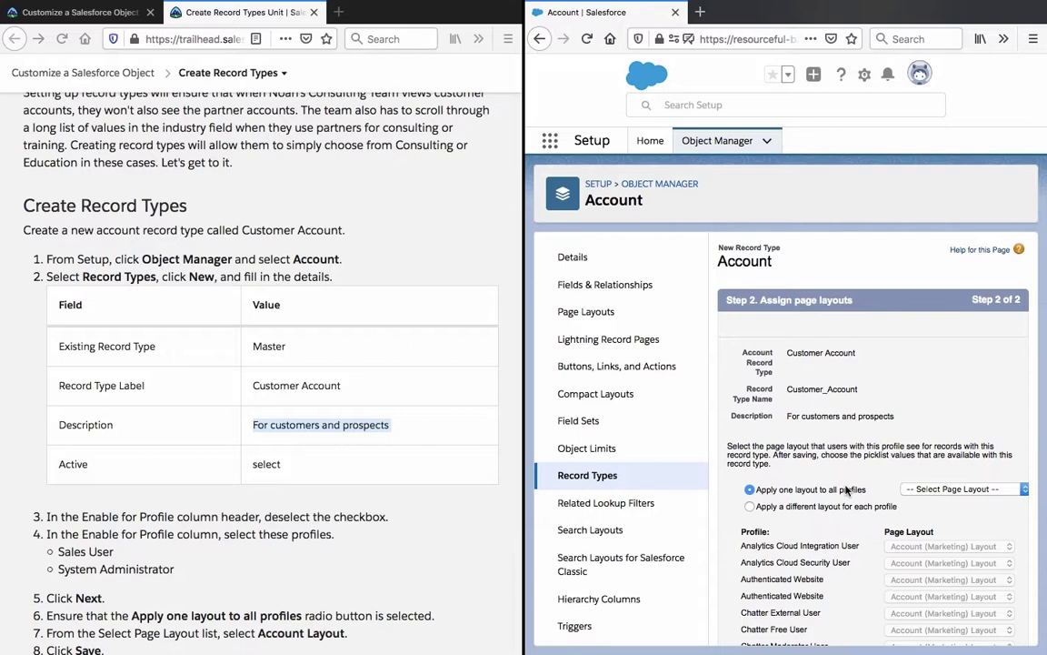
click(933, 490)
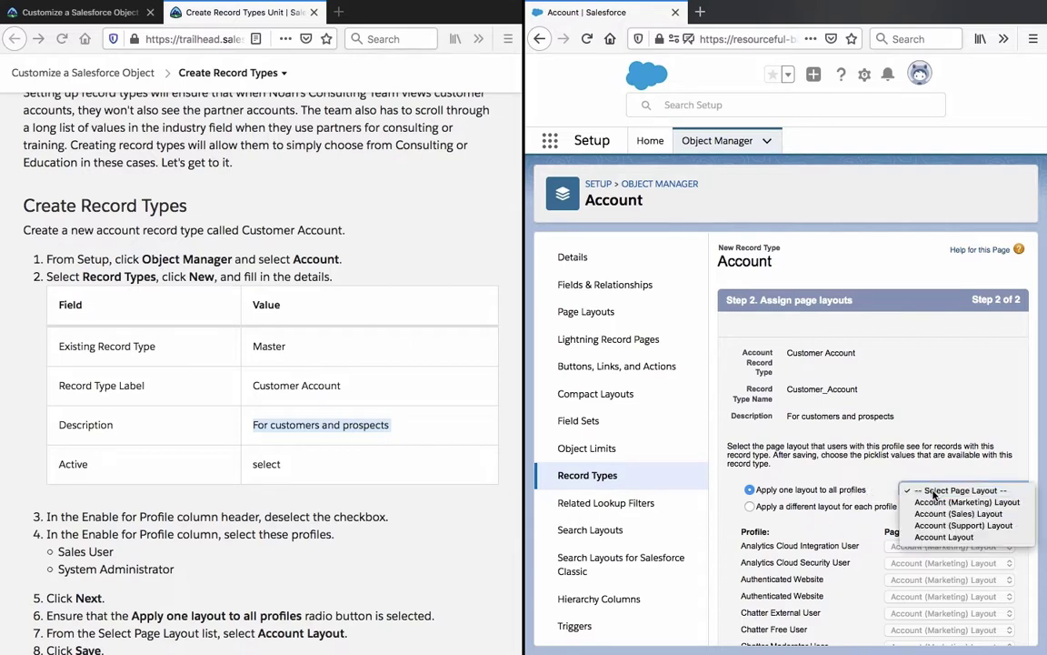
click(942, 538)
scroll(946, 545, down, 10)
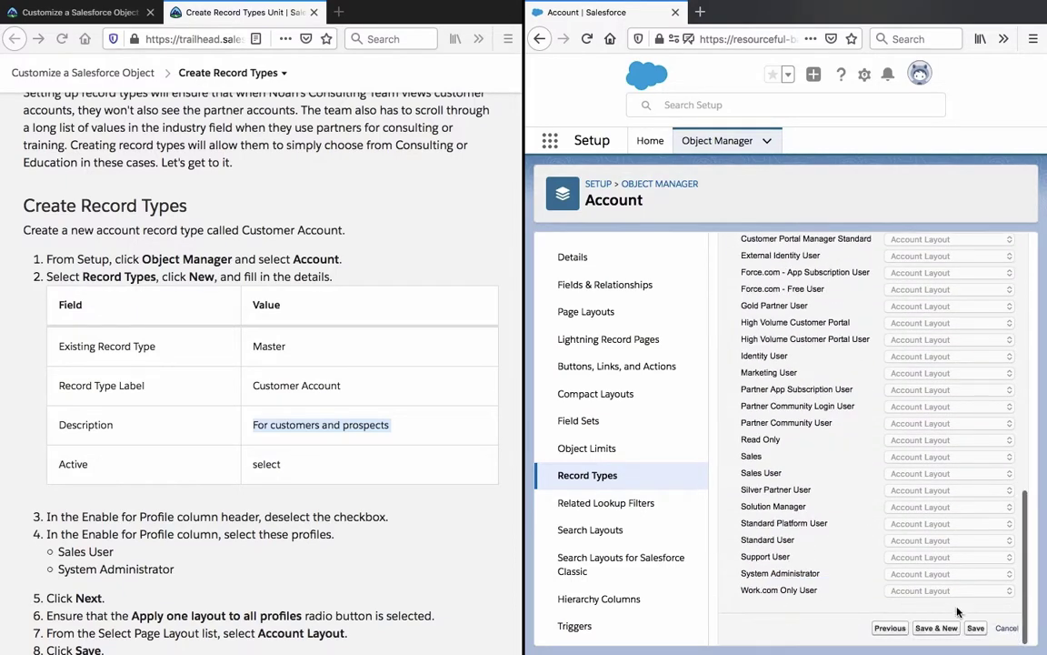
click(976, 628)
scroll(474, 477, down, 5)
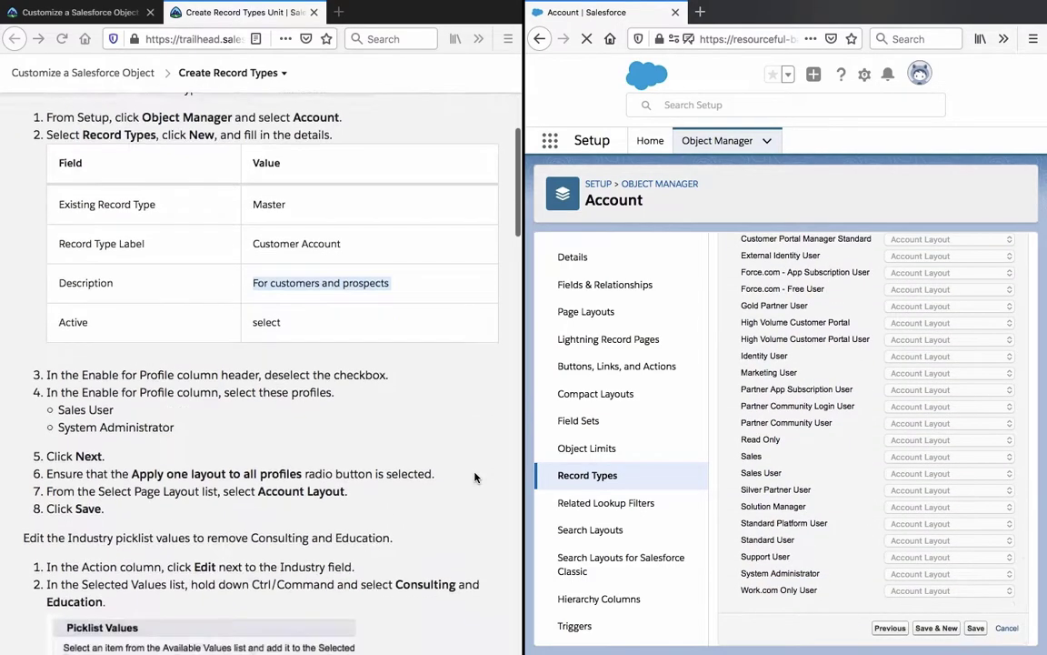
scroll(474, 477, down, 5)
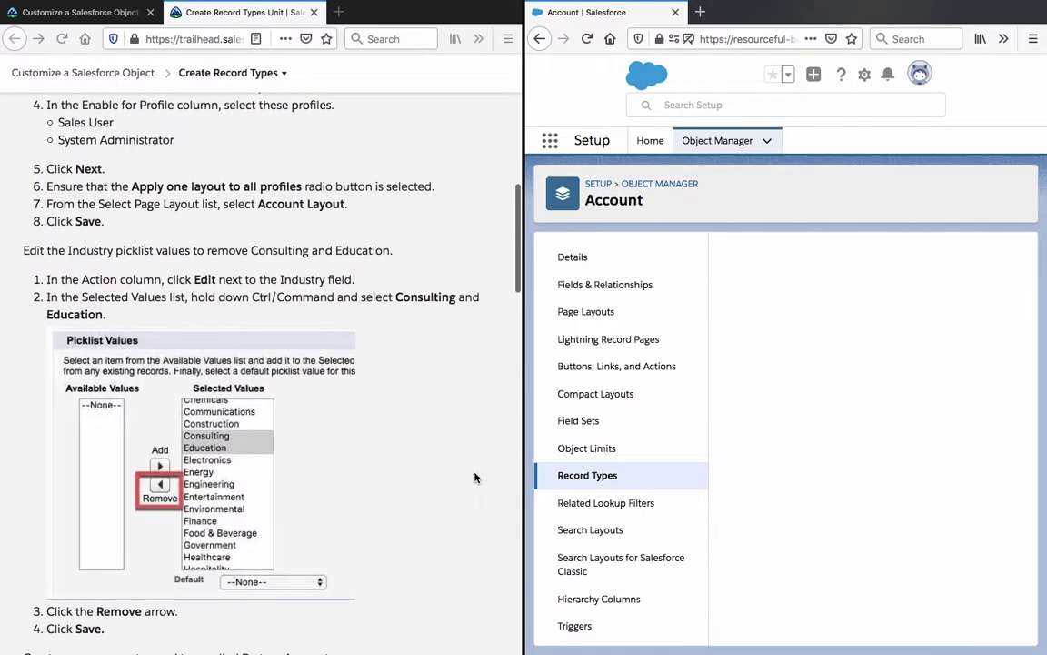
scroll(473, 477, down, 2)
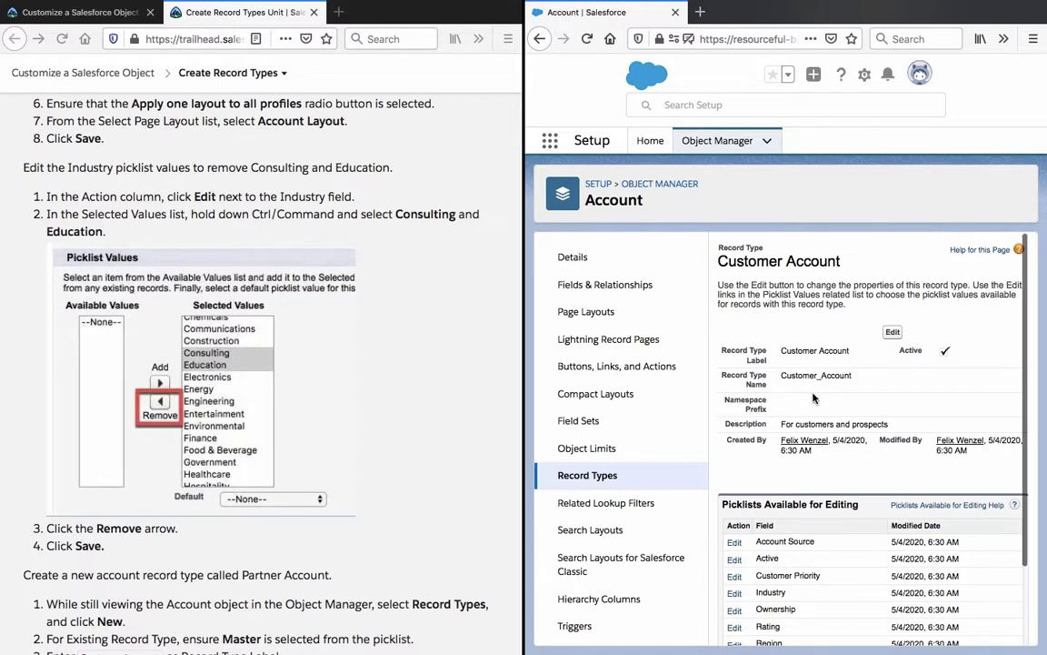
scroll(782, 428, down, 1)
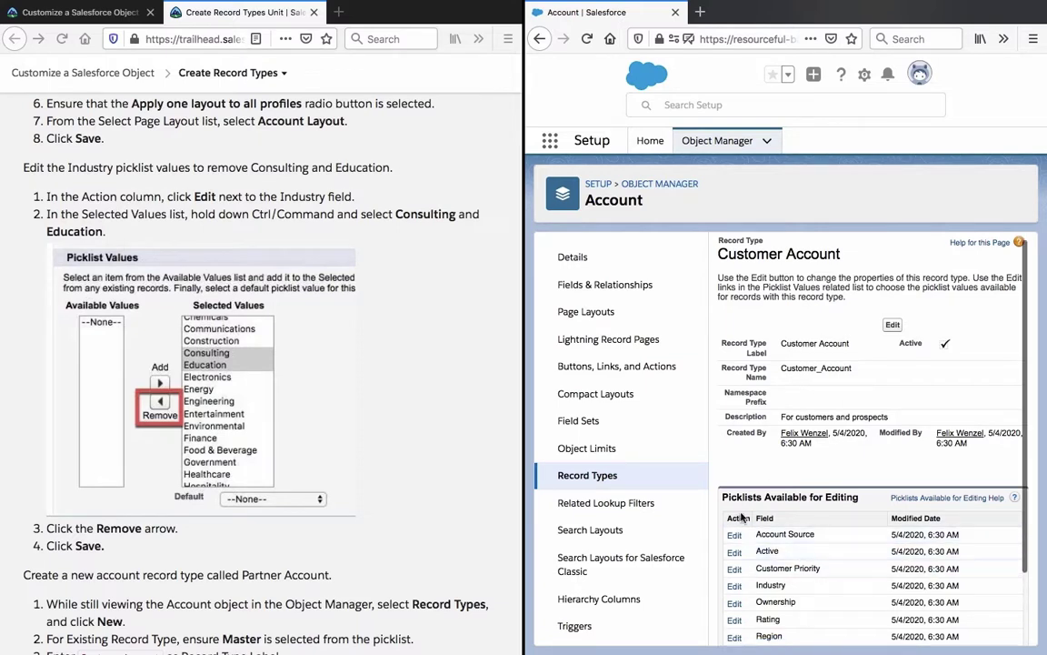
scroll(768, 468, down, 1)
scroll(768, 469, down, 2)
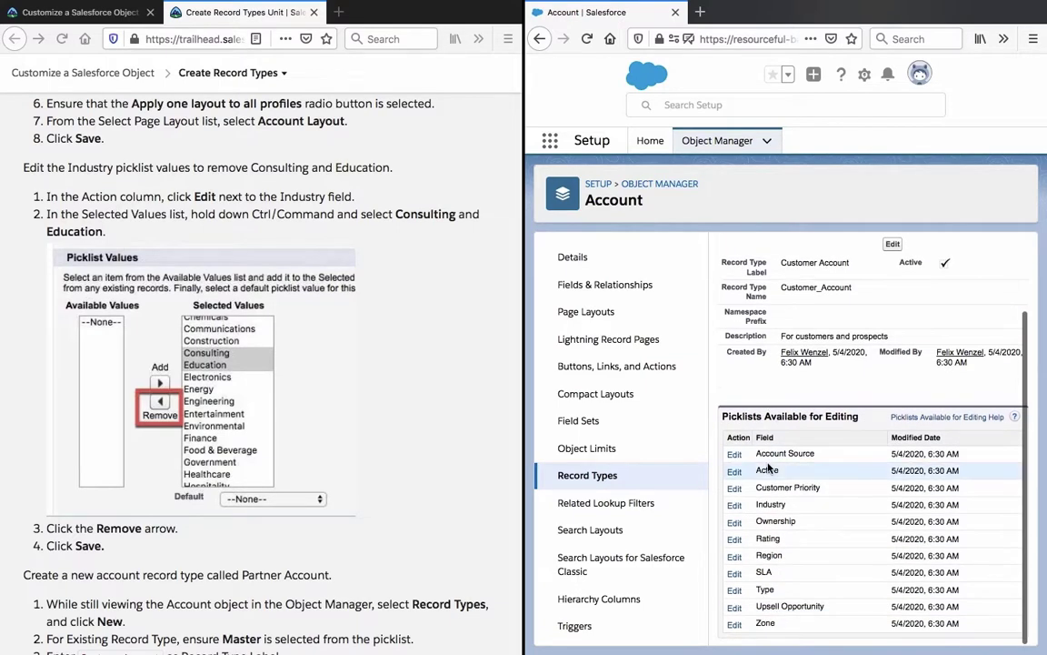
scroll(457, 400, up, 2)
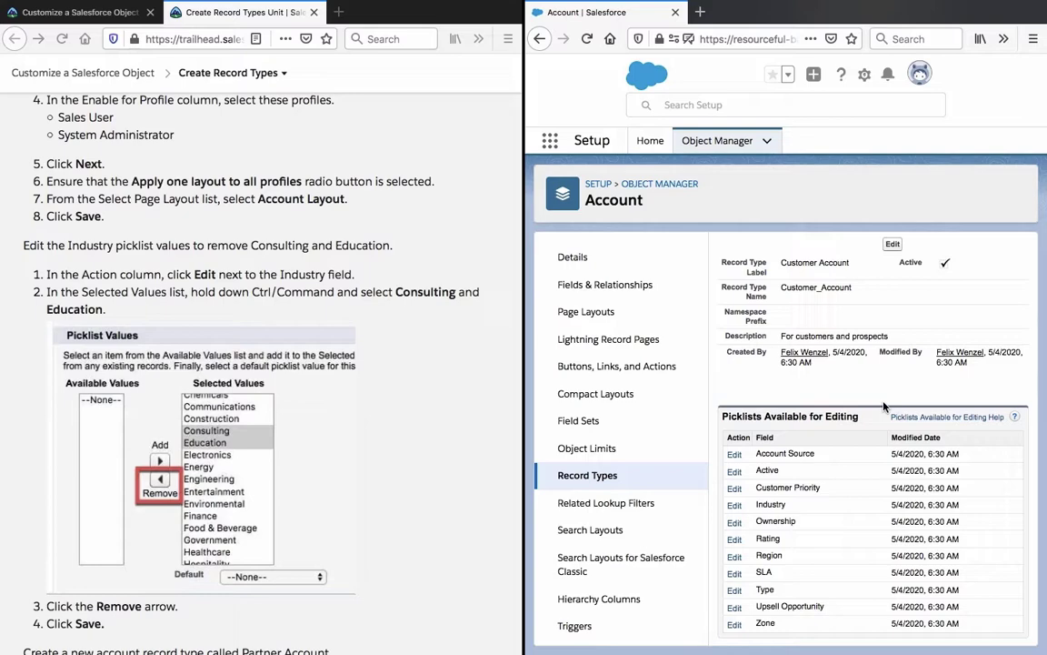
scroll(382, 391, up, 2)
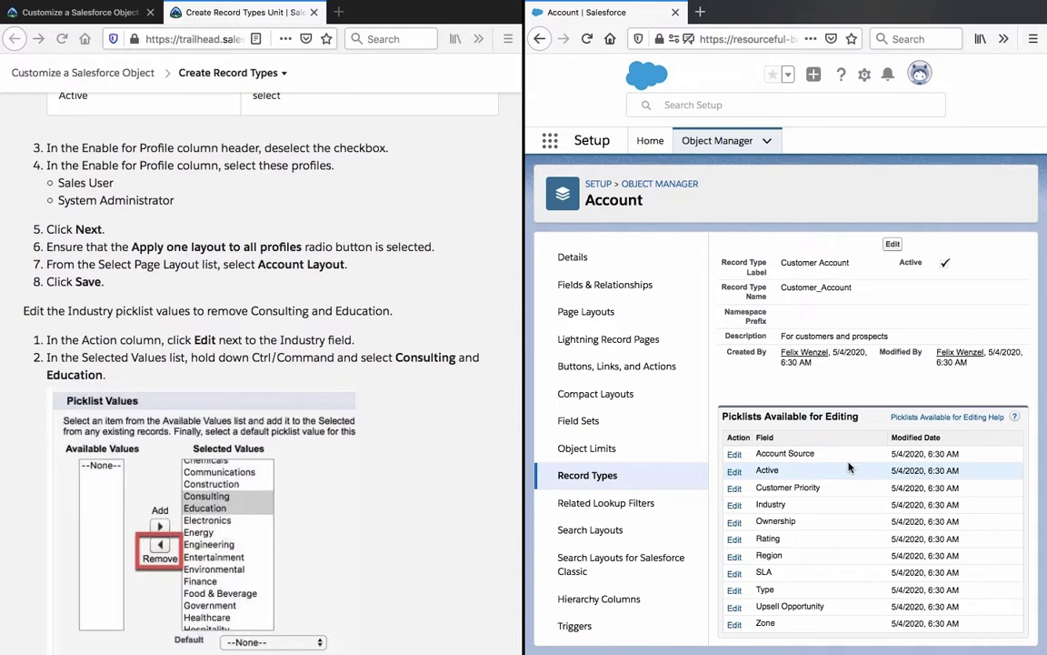
Edit the Industry picklist, move Consulting and Education out of Selected Values, and save
click(734, 504)
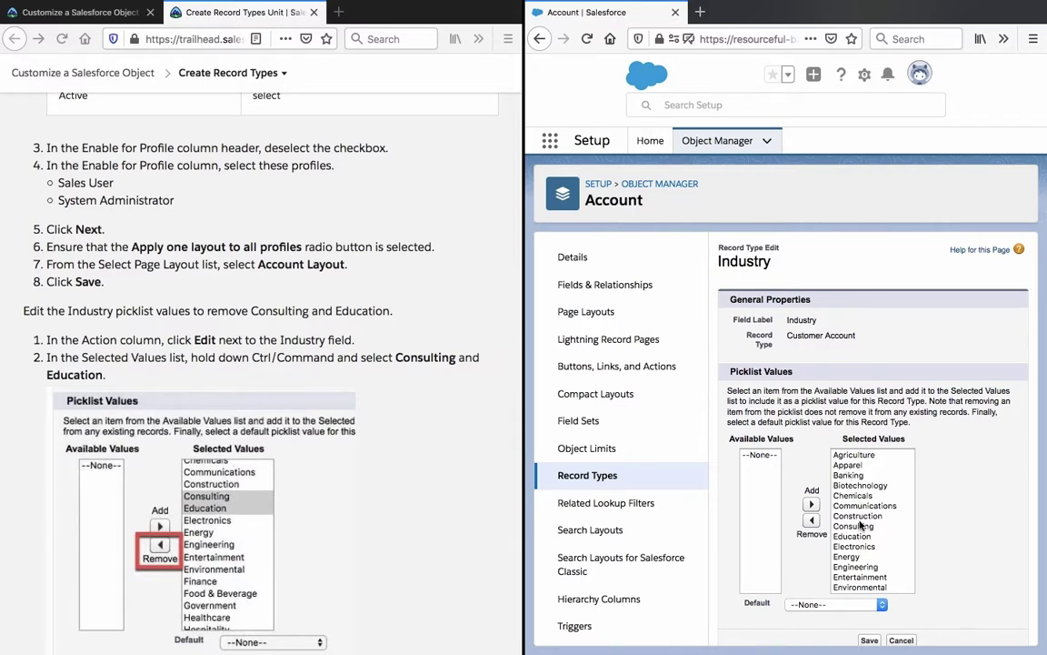
click(855, 526)
click(811, 519)
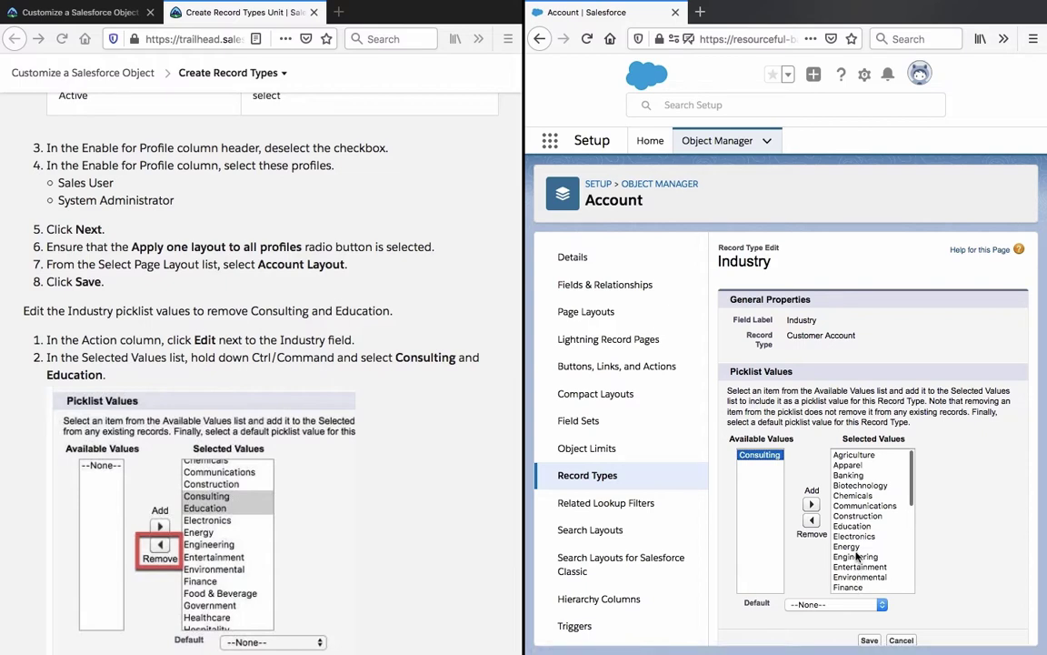
scroll(857, 556, down, 2)
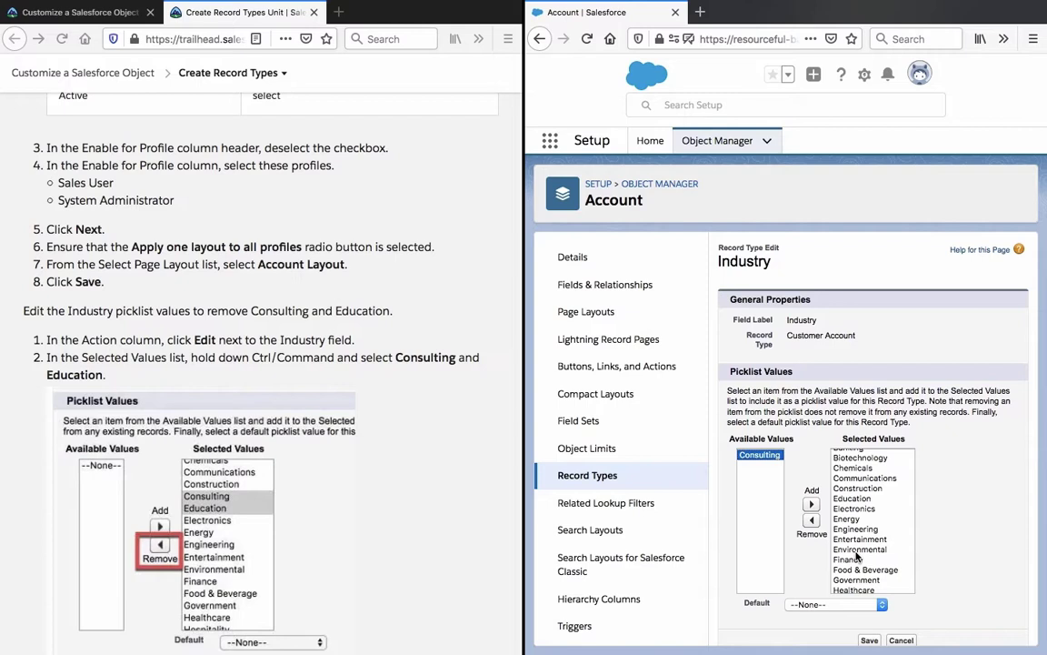
click(854, 498)
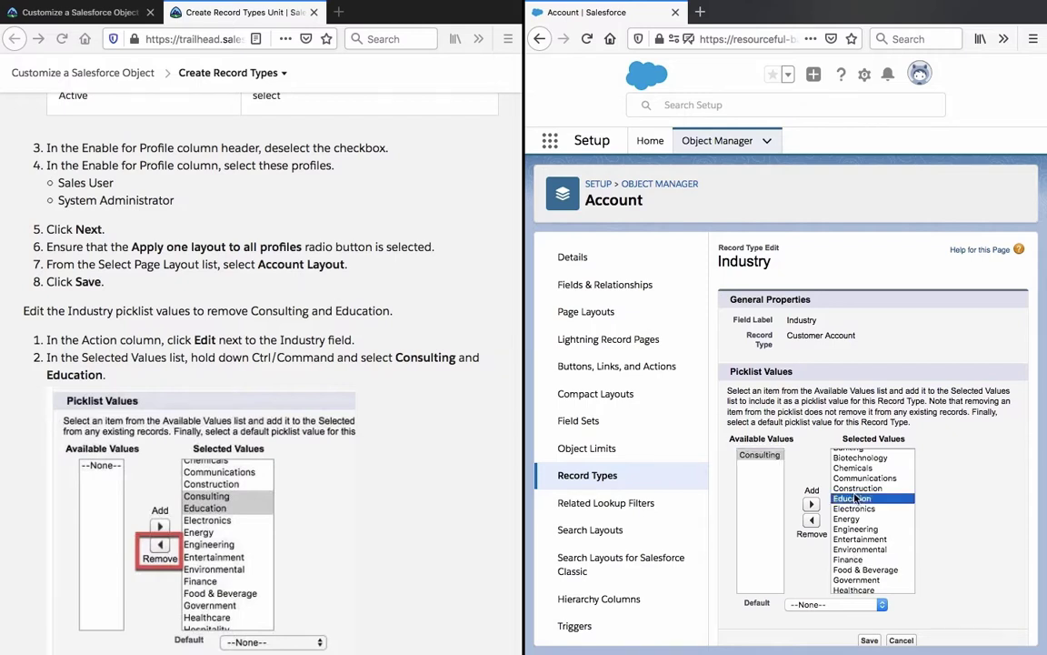
click(812, 519)
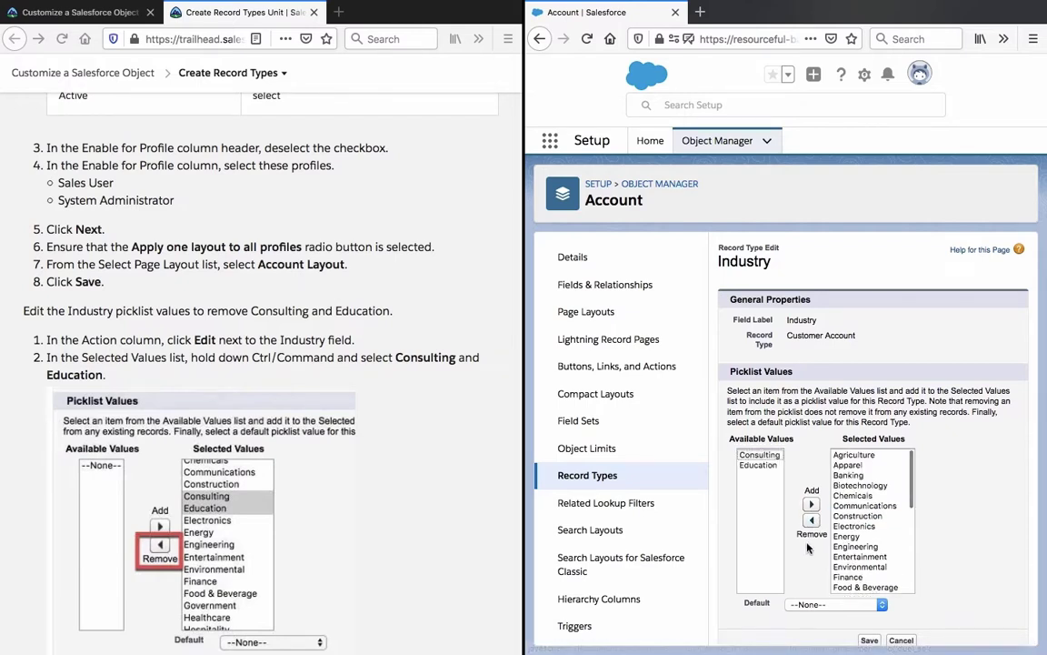
scroll(391, 437, down, 5)
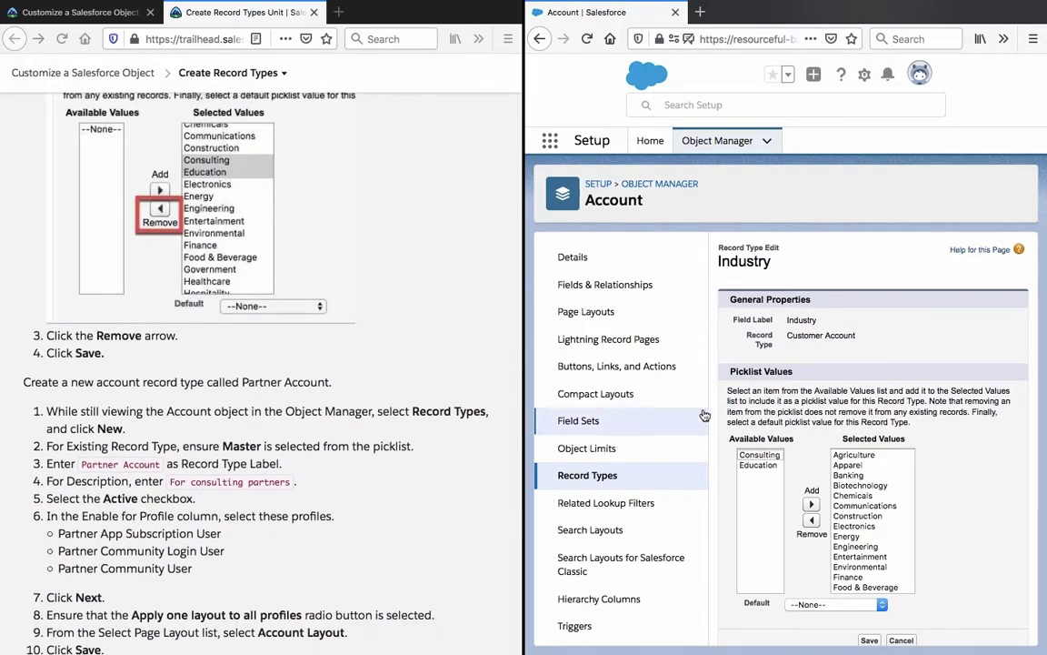
scroll(877, 564, down, 5)
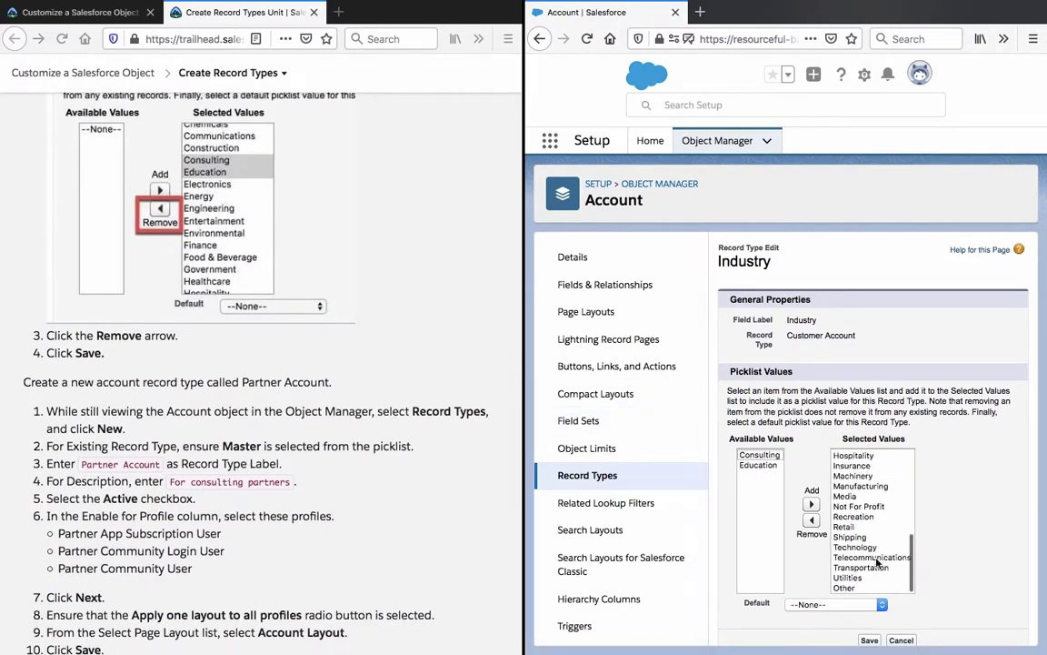
click(868, 641)
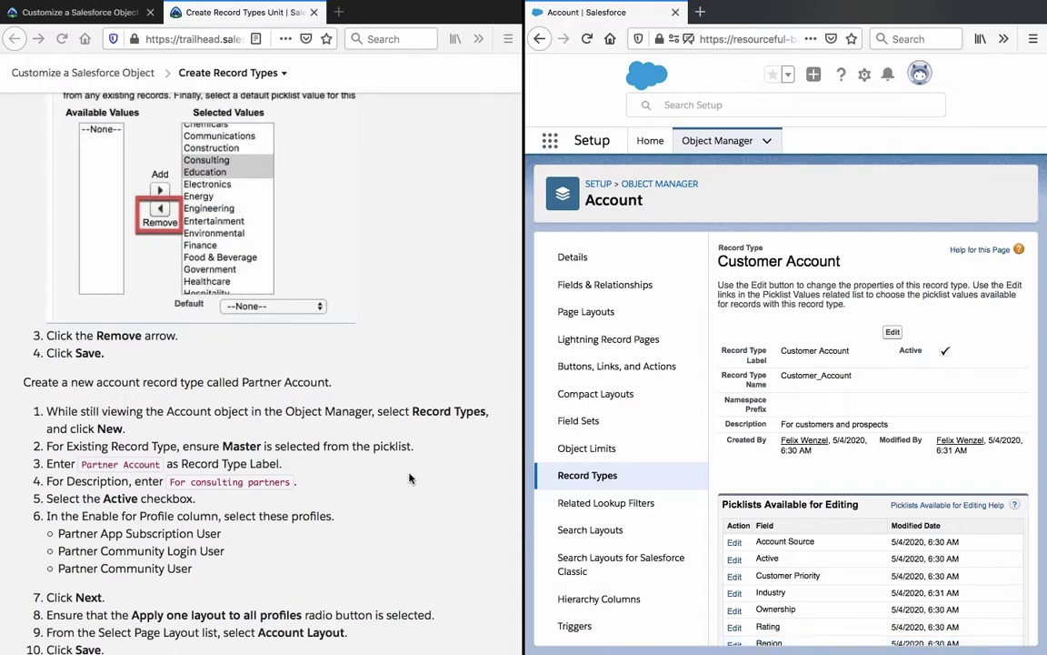
Open the Account Record Types list showing Customer Account and start a new record type
scroll(409, 479, down, 4)
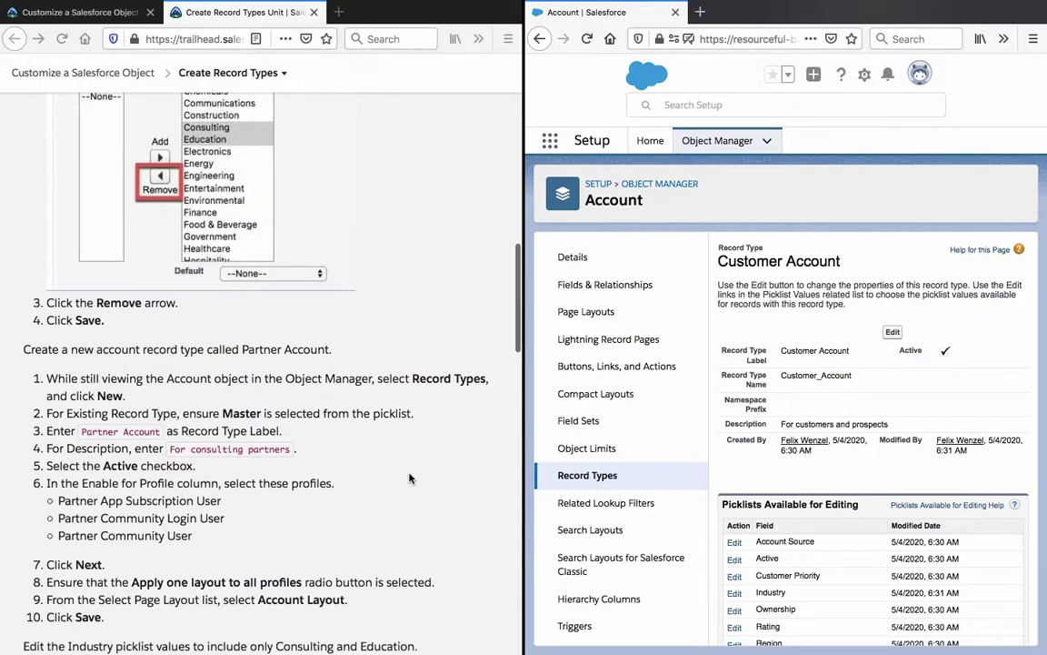
scroll(409, 478, down, 3)
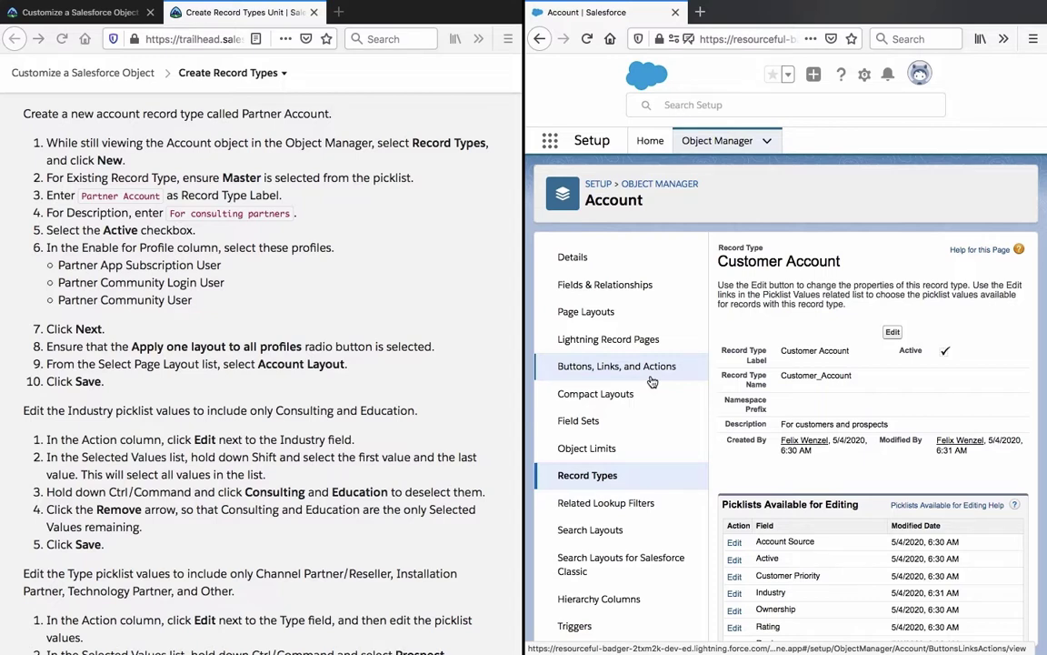
click(614, 475)
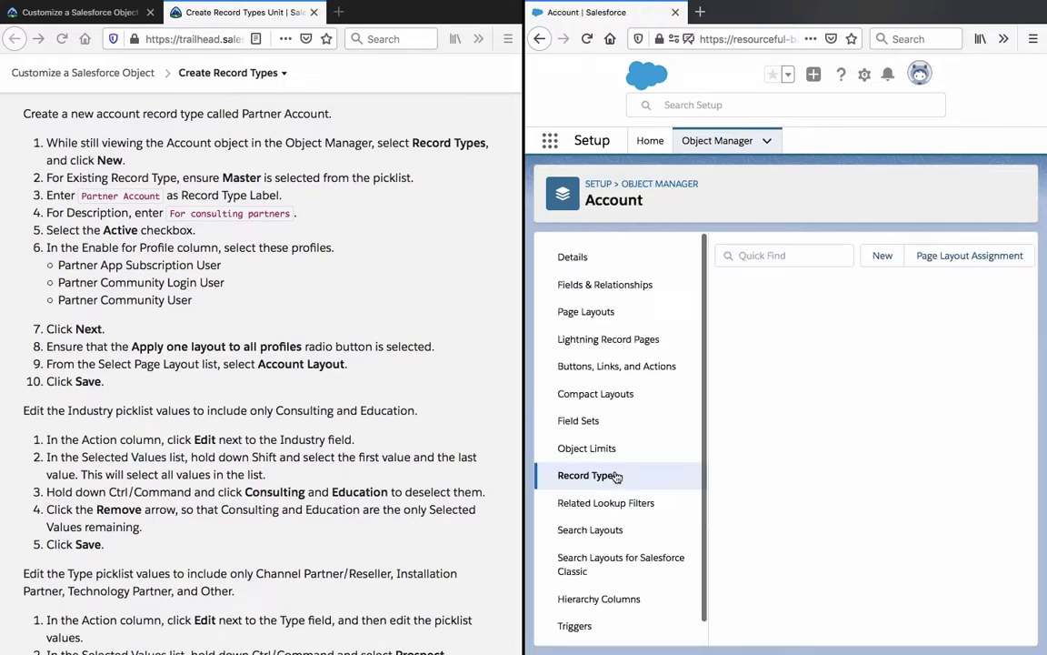
click(877, 261)
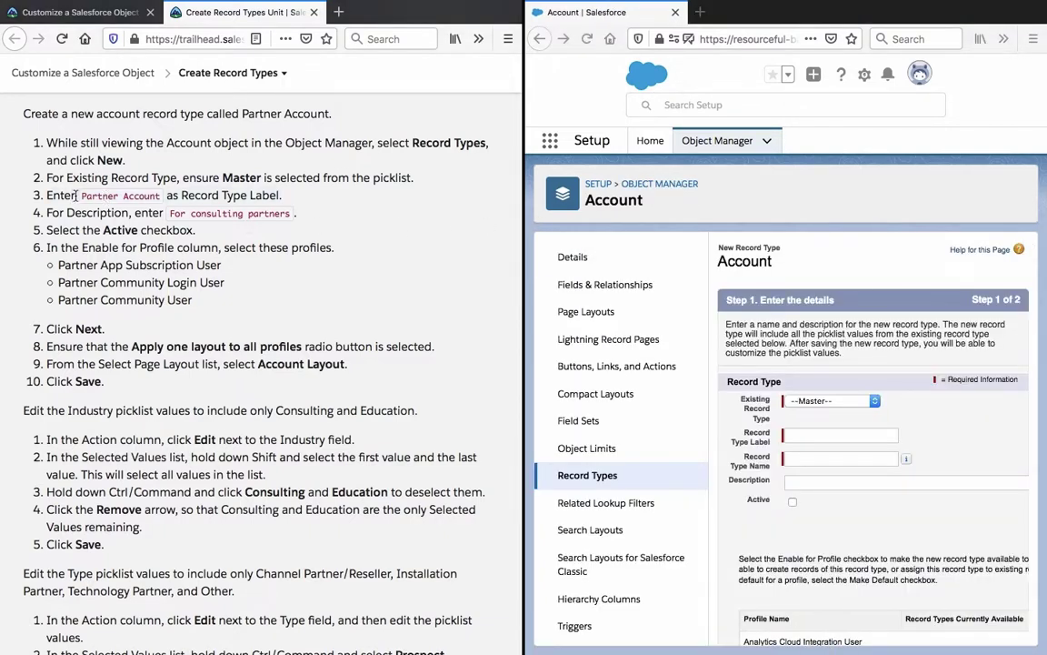
Fill the form with label Partner Account and description 'For consulting partners'
drag(75, 195, 164, 196)
key(ctrl+c)
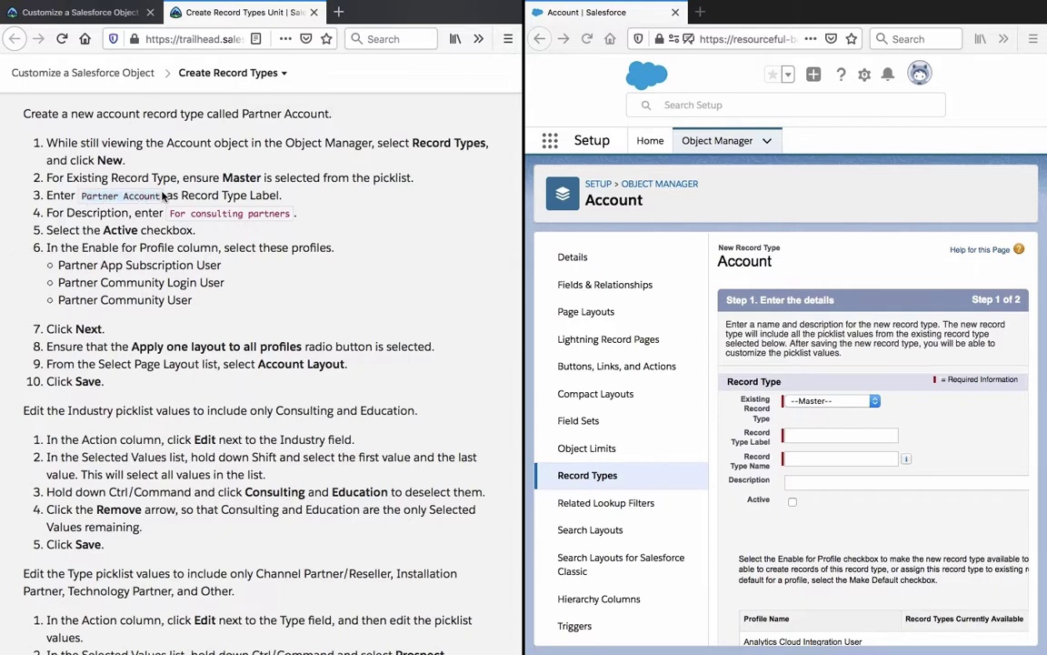
click(835, 433)
key(ctrl+v)
click(951, 419)
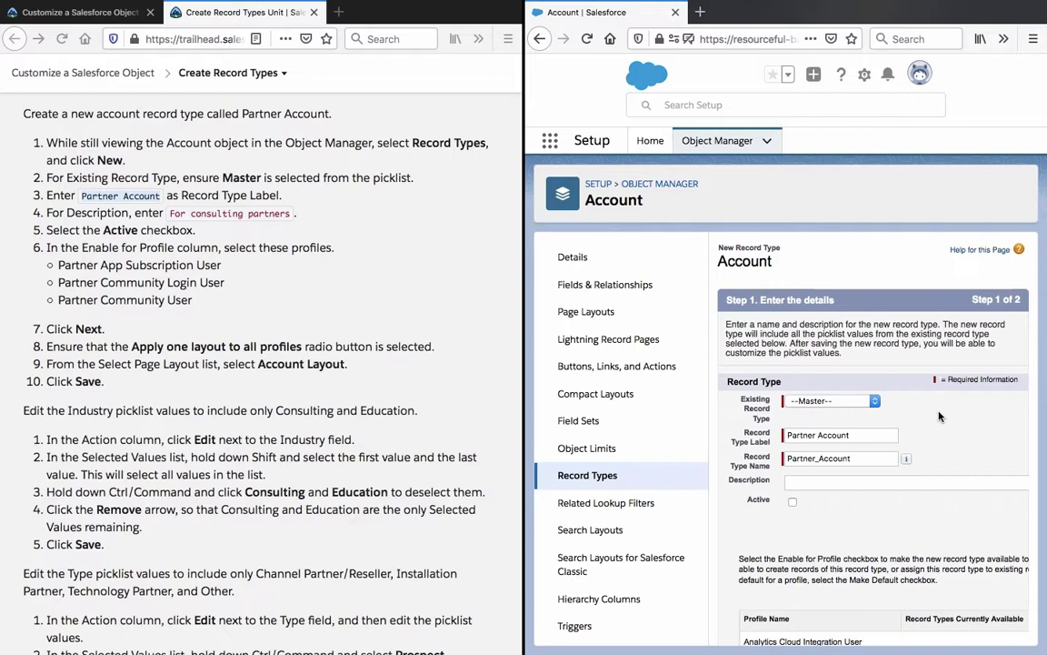
click(168, 209)
drag(219, 212, 293, 215)
key(ctrl+c)
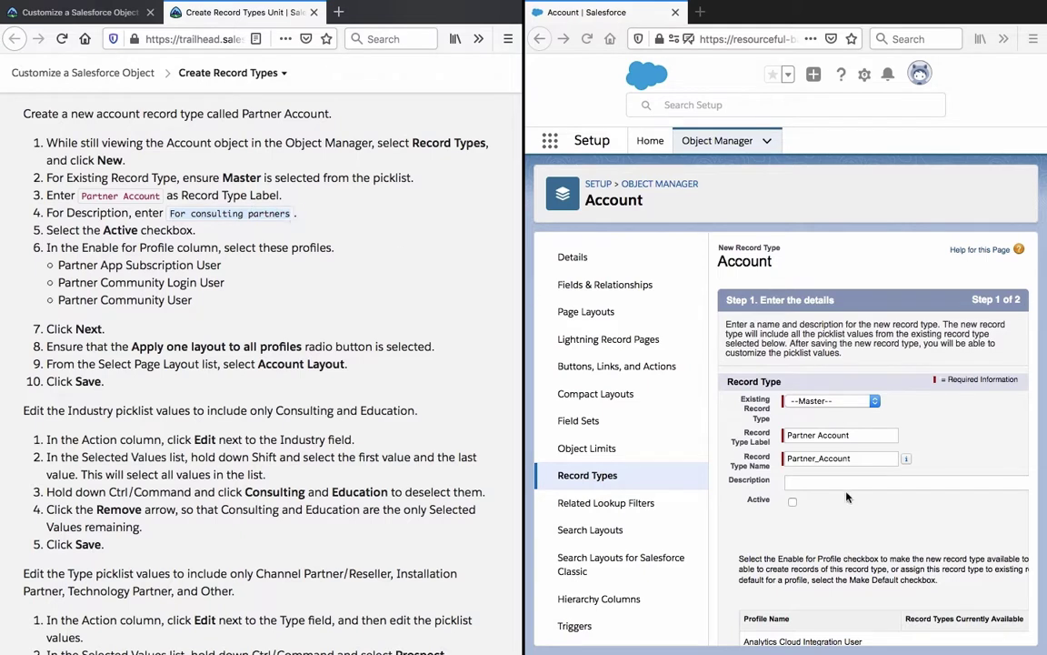
click(761, 438)
click(818, 482)
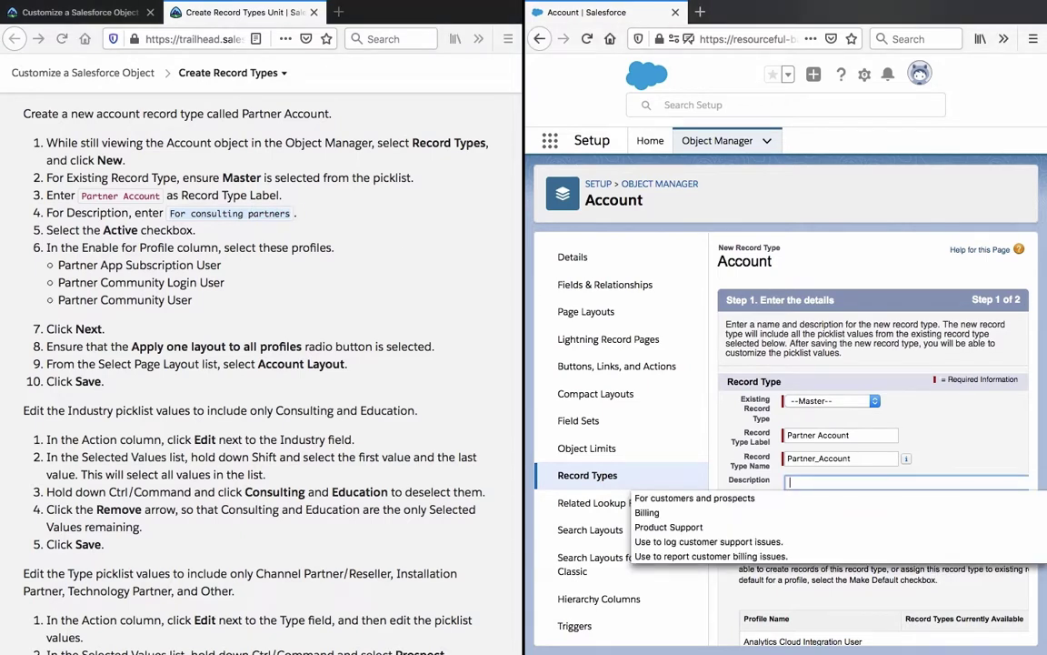
key(ctrl+v)
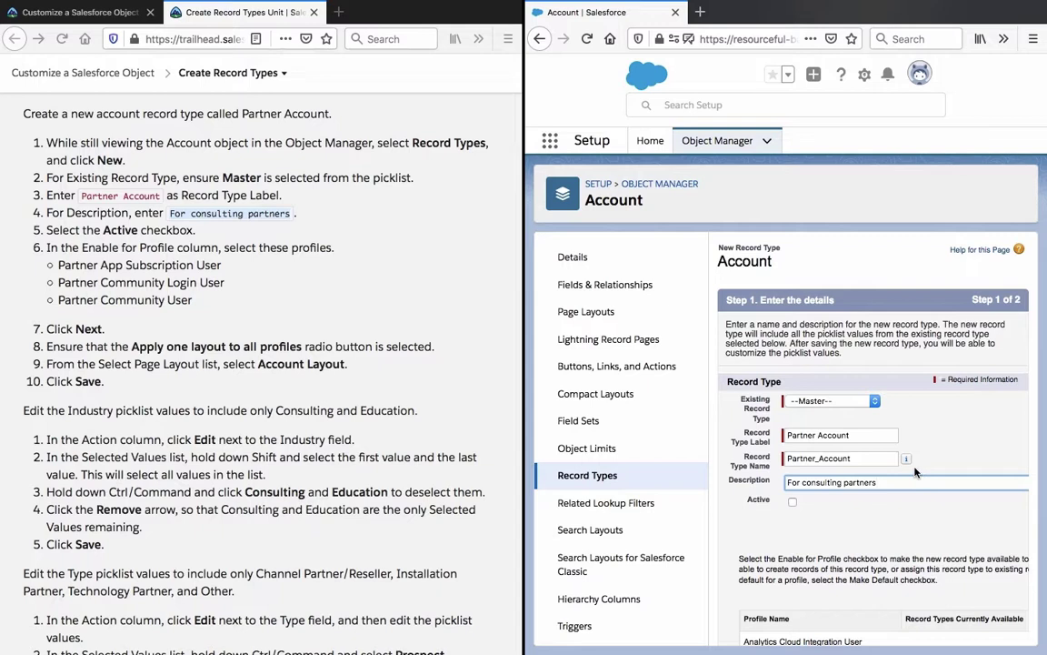
scroll(915, 472, down, 1)
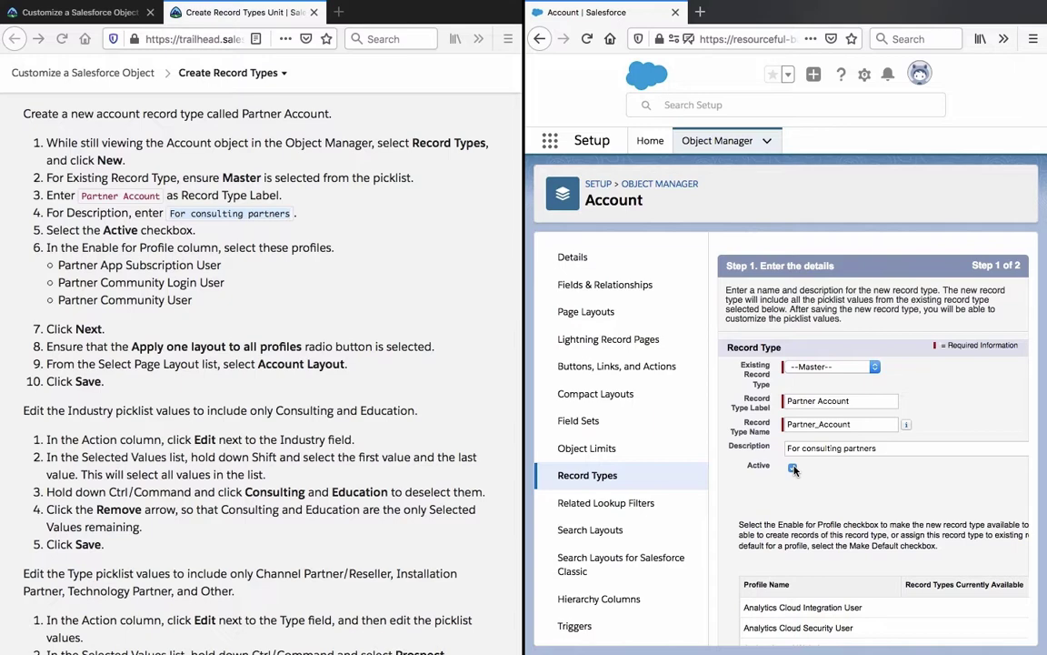
Enable Partner Account for the Partner App Subscription User and Partner Community Login User profiles
scroll(794, 469, down, 5)
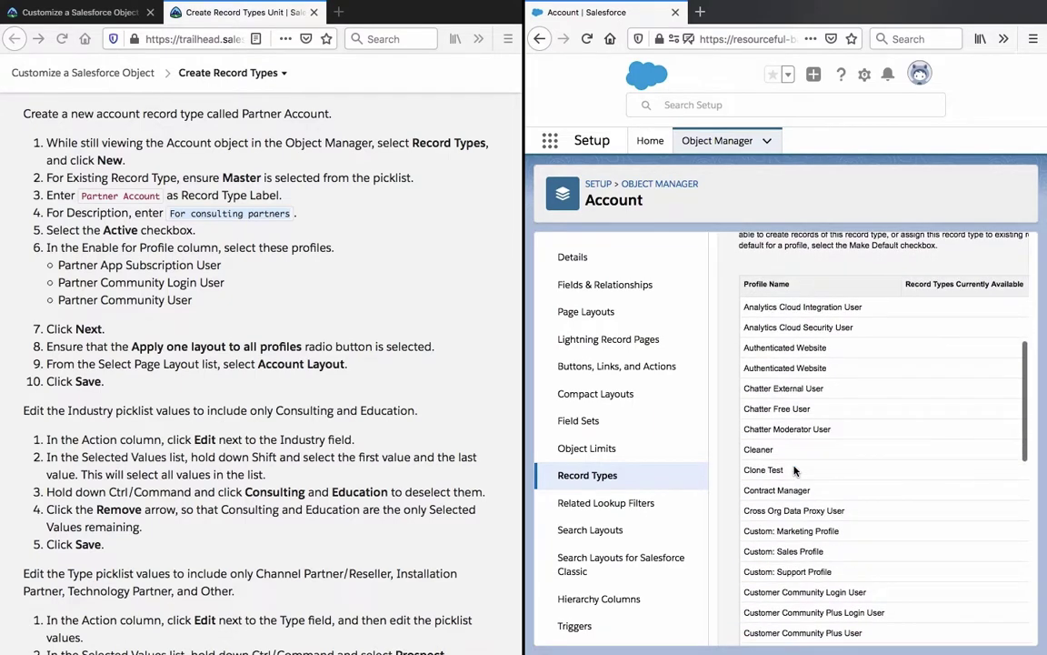
scroll(793, 469, right, 3)
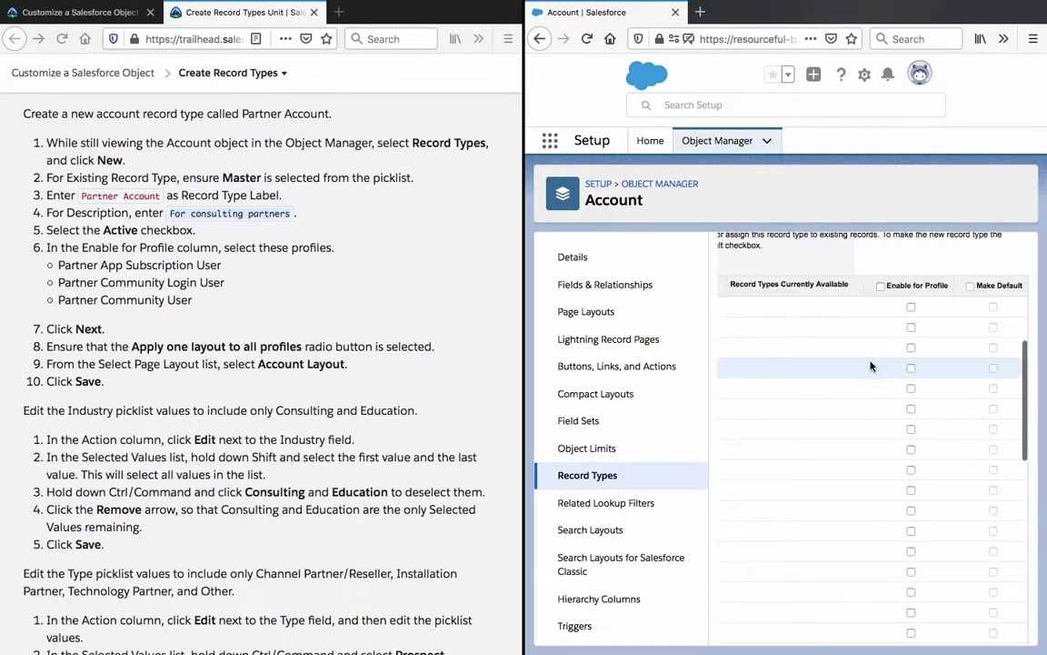
scroll(869, 369, down, 5)
scroll(870, 366, down, 3)
scroll(870, 368, left, 3)
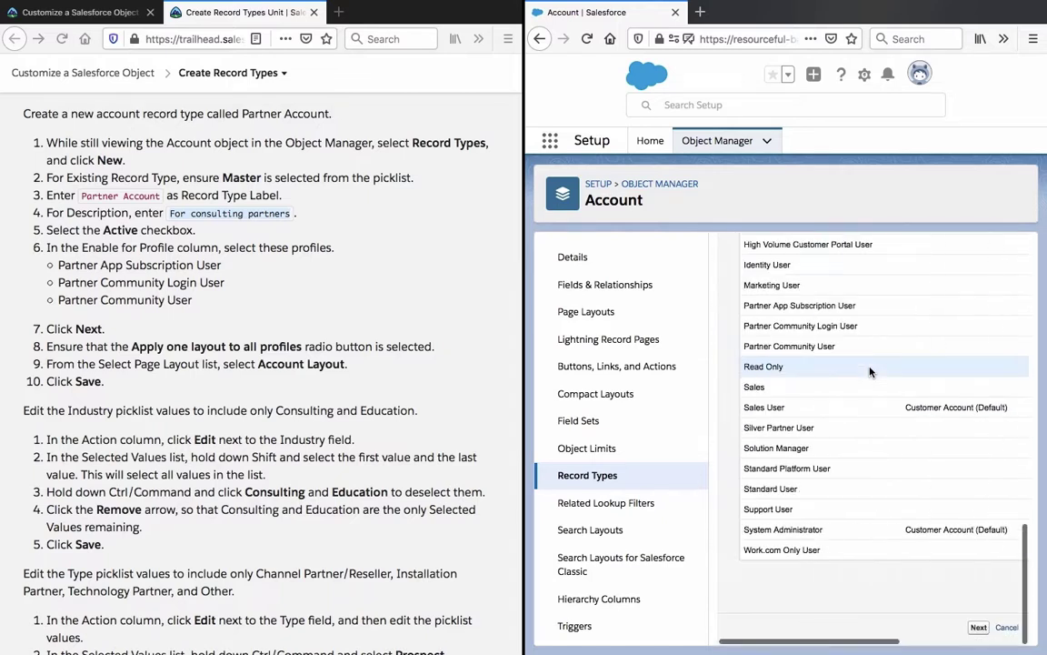
scroll(860, 484, right, 4)
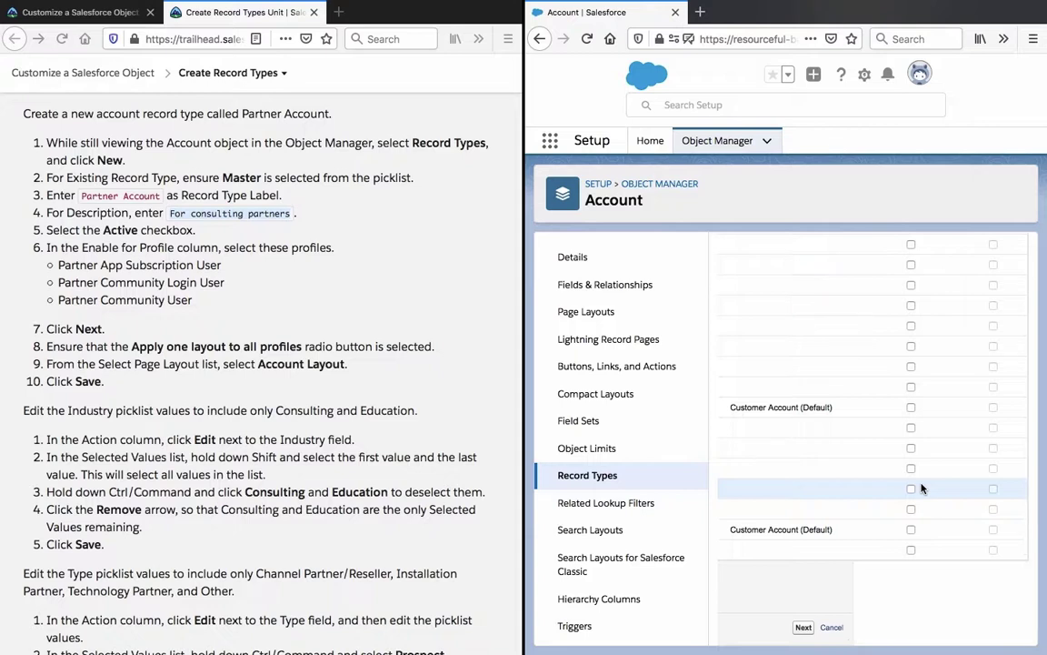
scroll(923, 488, left, 4)
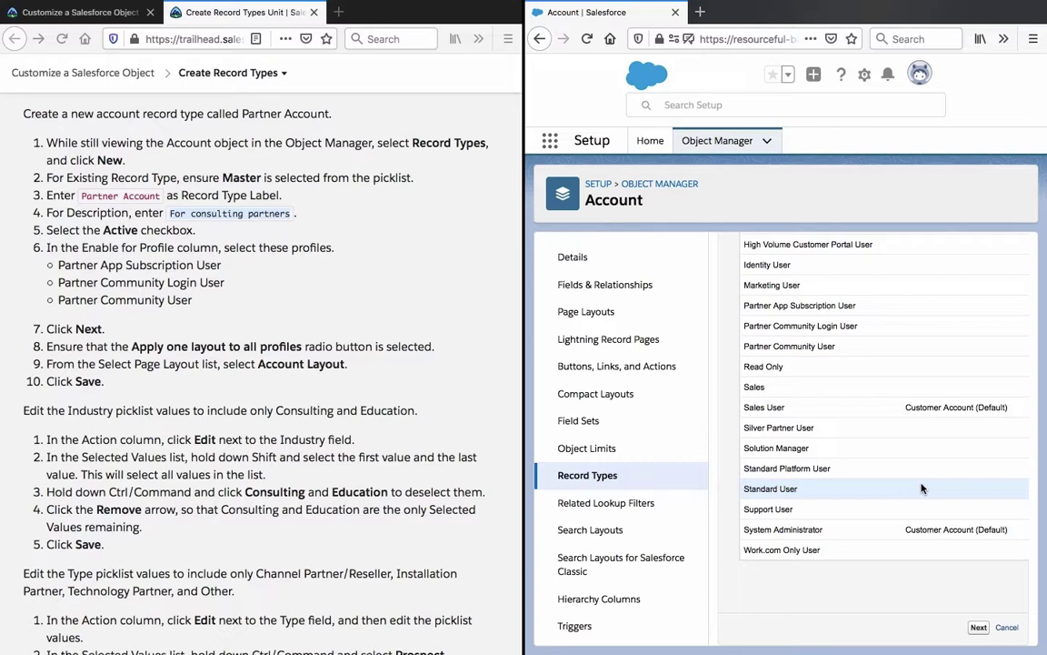
scroll(921, 488, left, 1)
scroll(921, 488, right, 3)
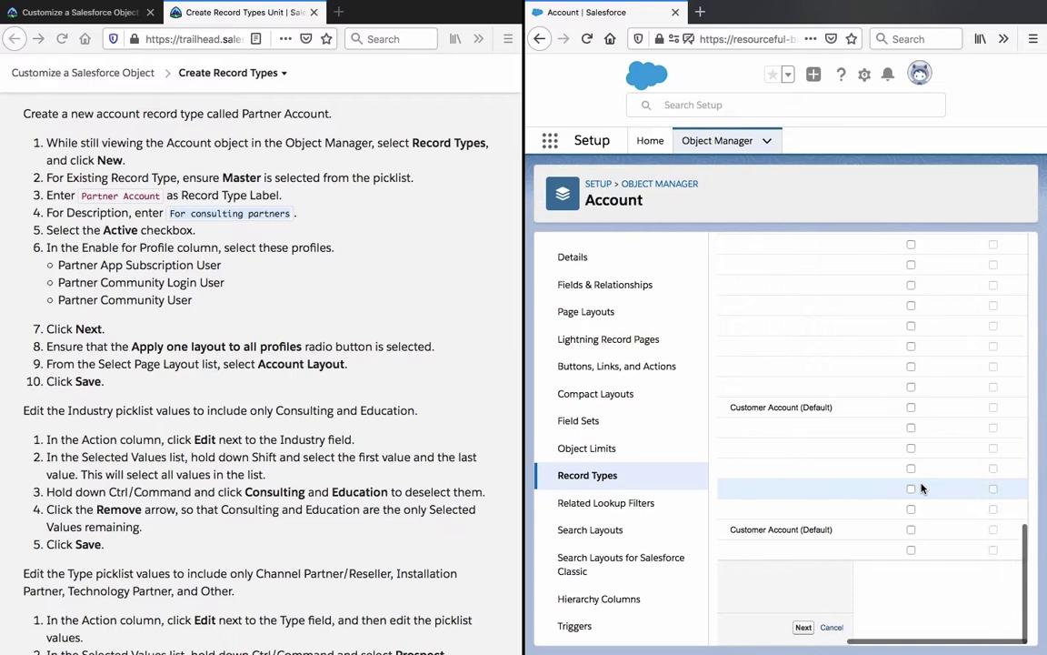
scroll(921, 488, left, 3)
scroll(921, 488, up, 3)
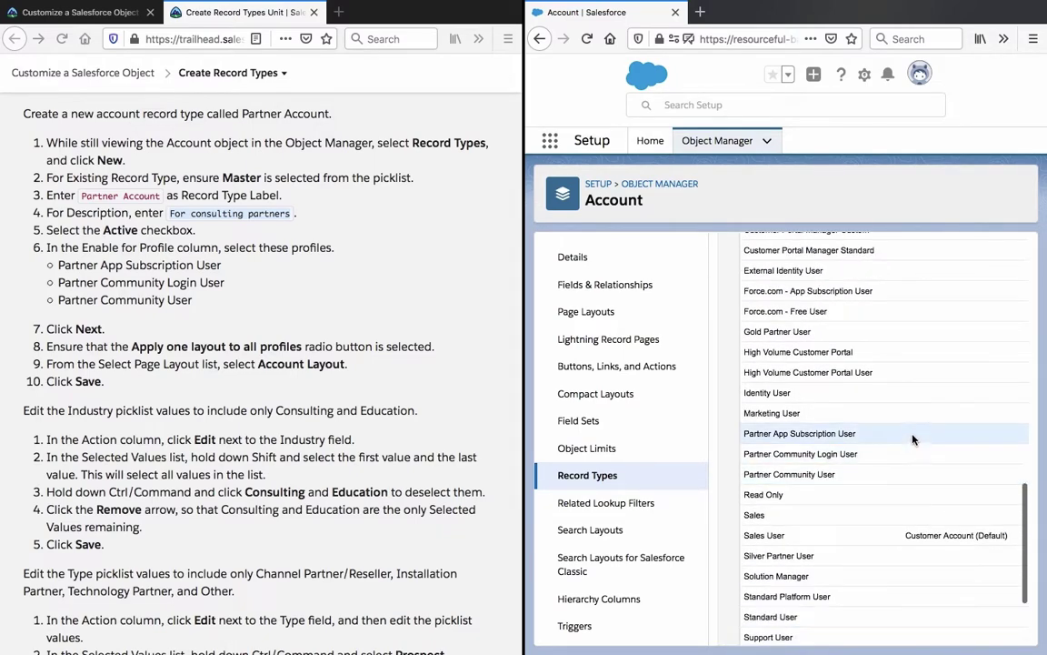
scroll(913, 440, right, 2)
scroll(914, 440, right, 4)
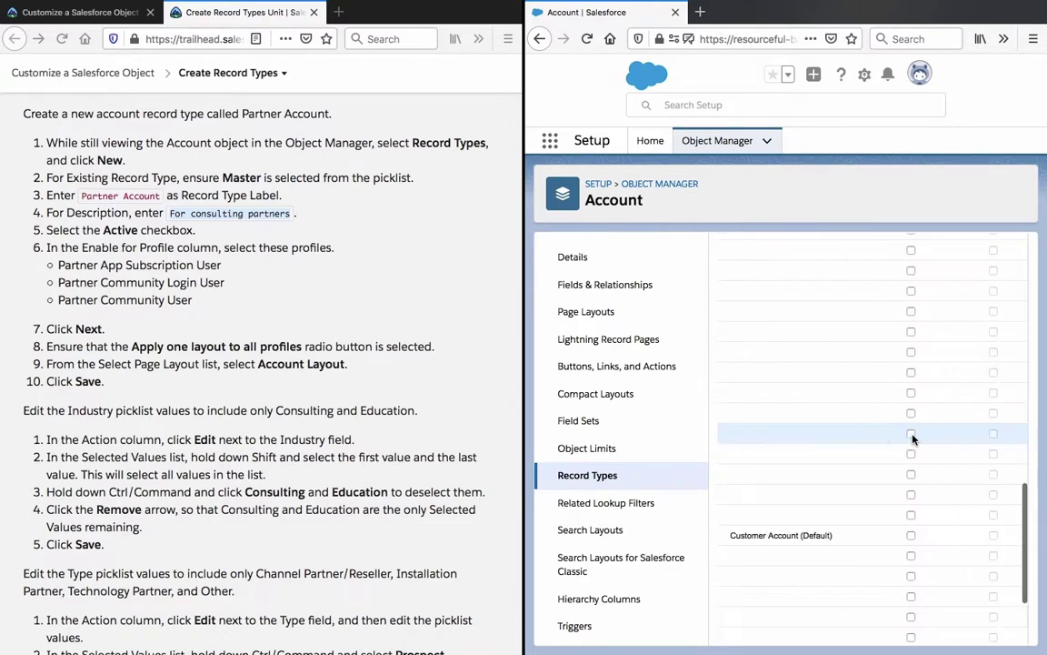
click(911, 434)
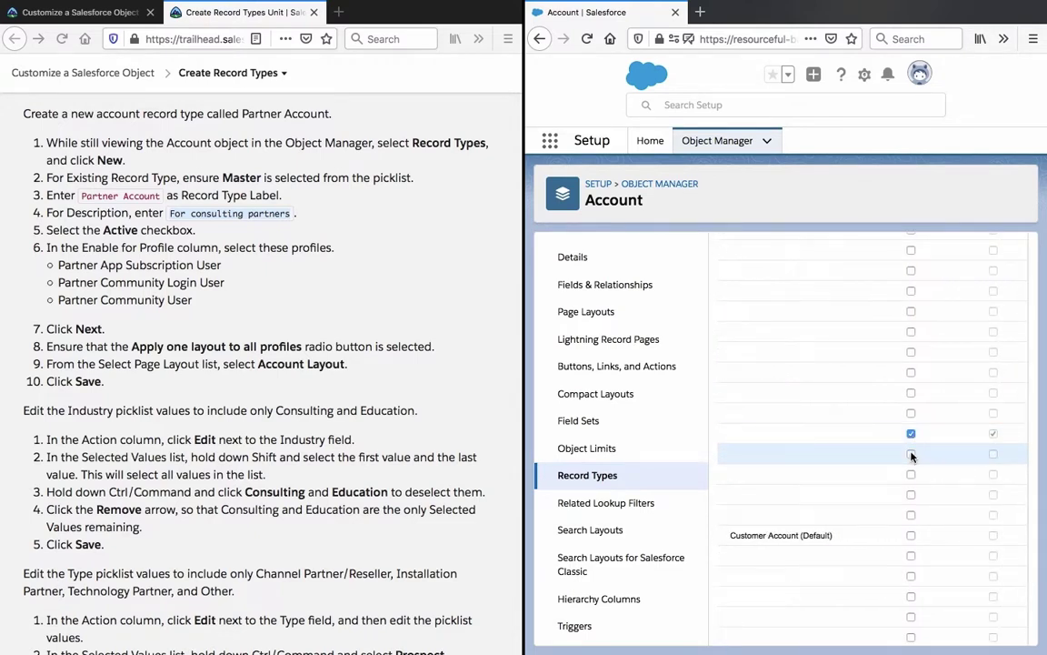
click(912, 454)
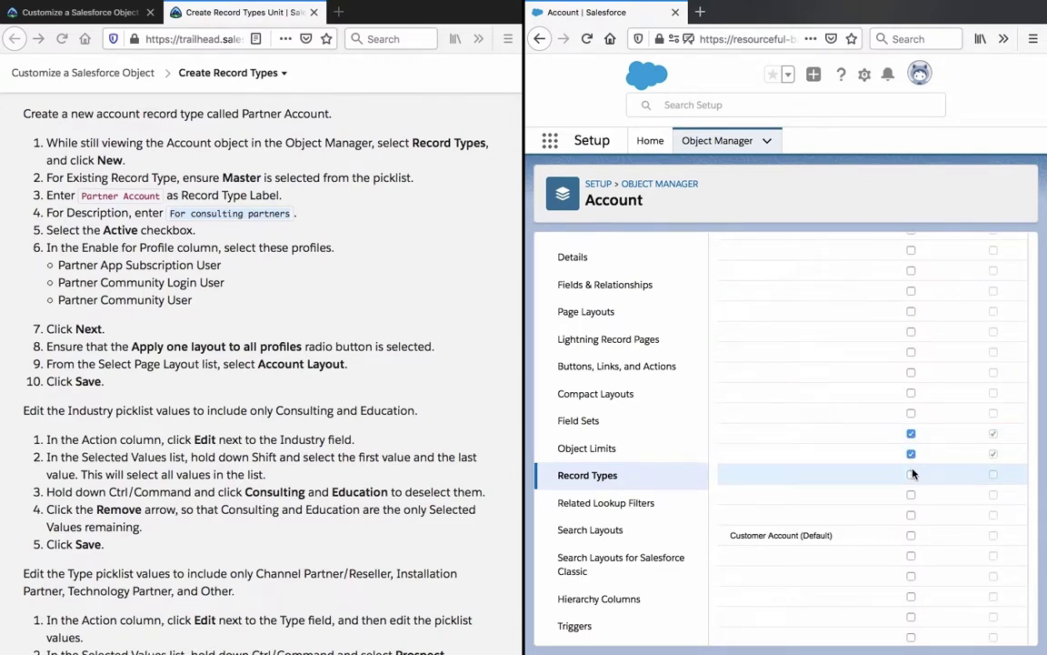
Enable it for Partner Community User too and continue to page-layout assignment
scroll(914, 468, left, 1)
click(928, 475)
scroll(930, 477, left, 4)
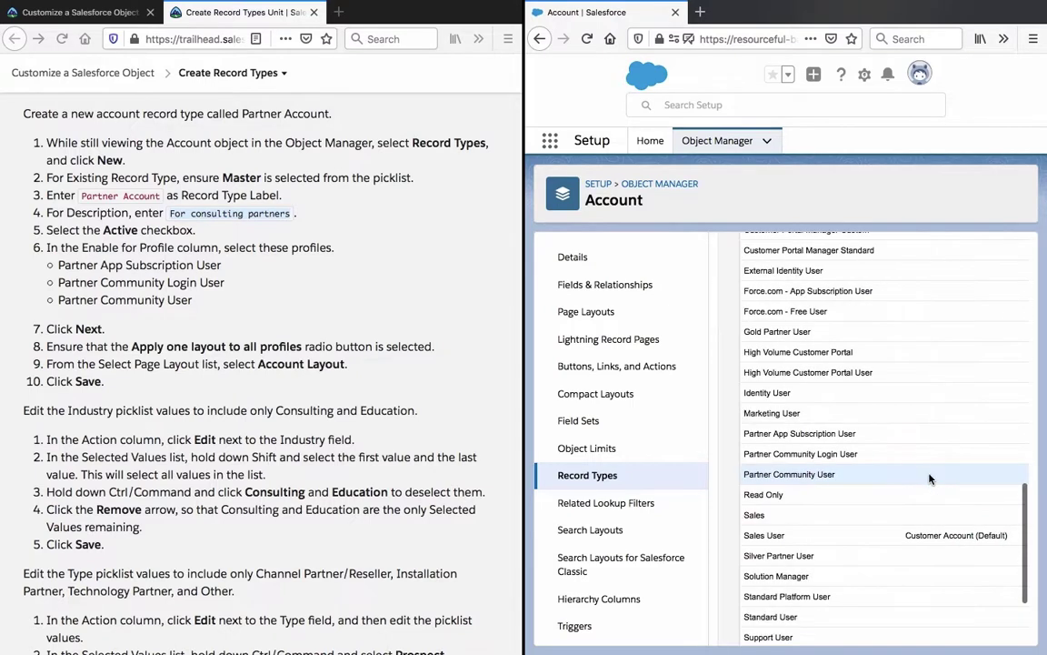
scroll(930, 476, right, 5)
scroll(929, 478, down, 3)
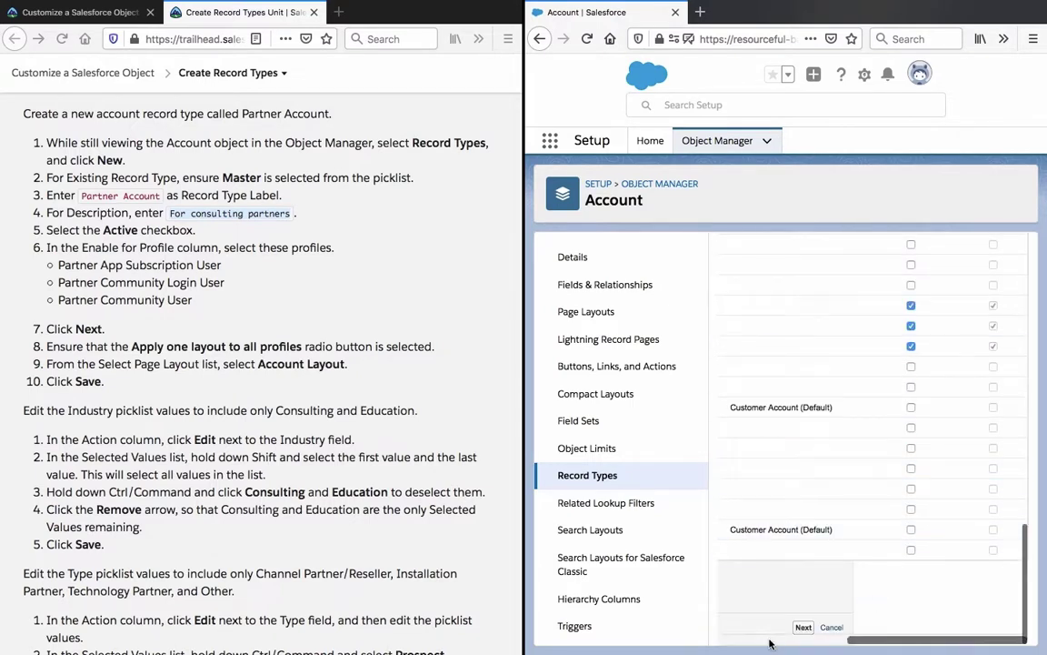
click(803, 627)
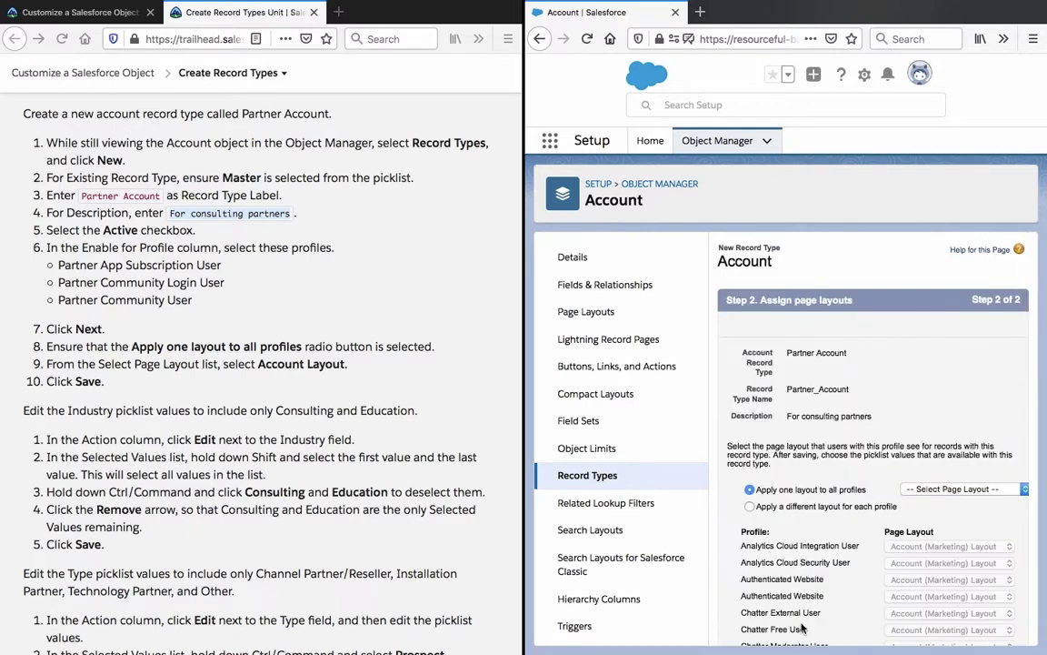
Apply Account Layout to all profiles and save the Partner Account record type
scroll(803, 627, down, 1)
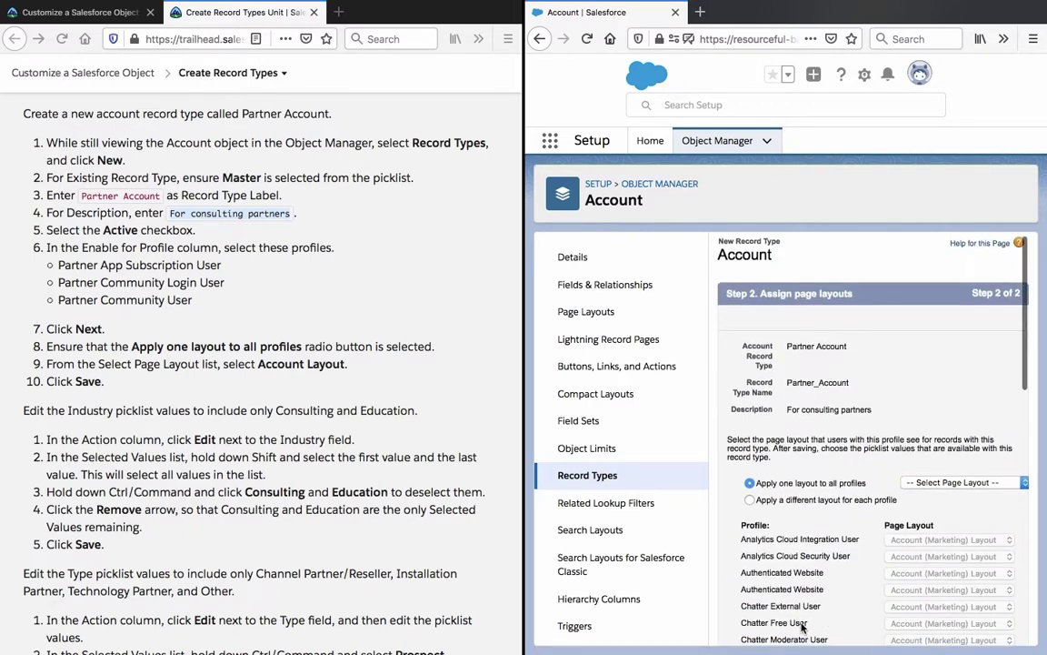
click(946, 483)
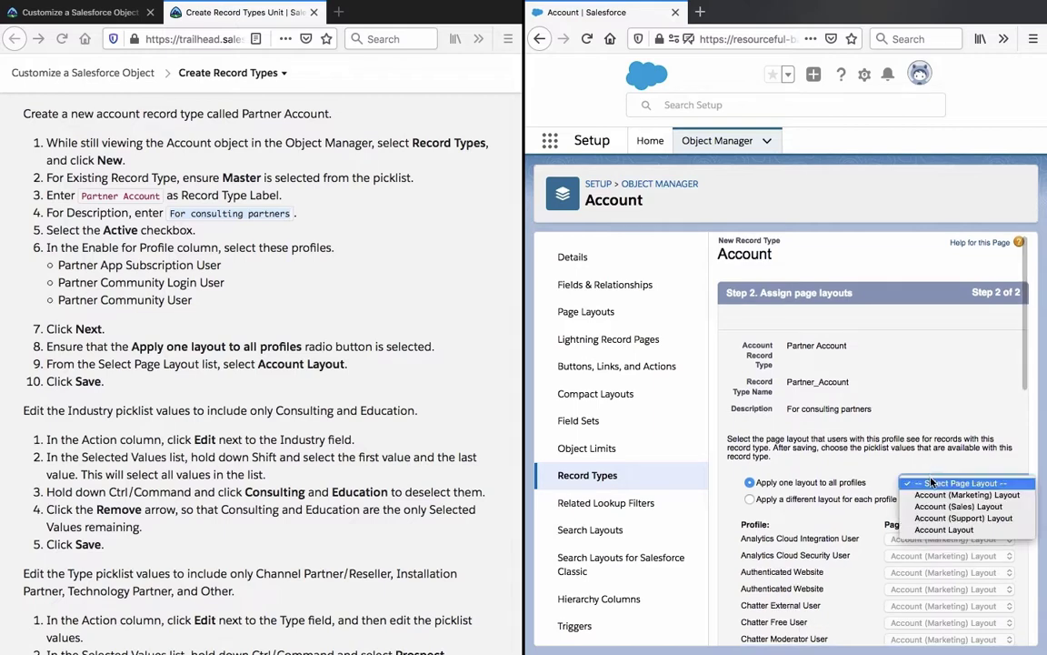
click(944, 529)
scroll(871, 495, down, 10)
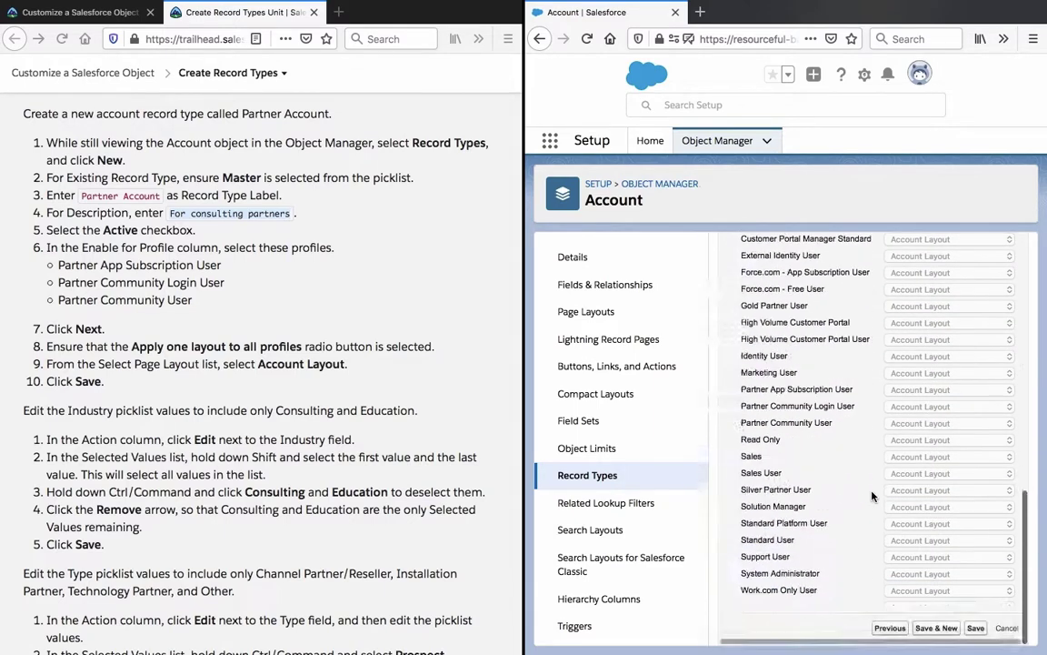
click(974, 629)
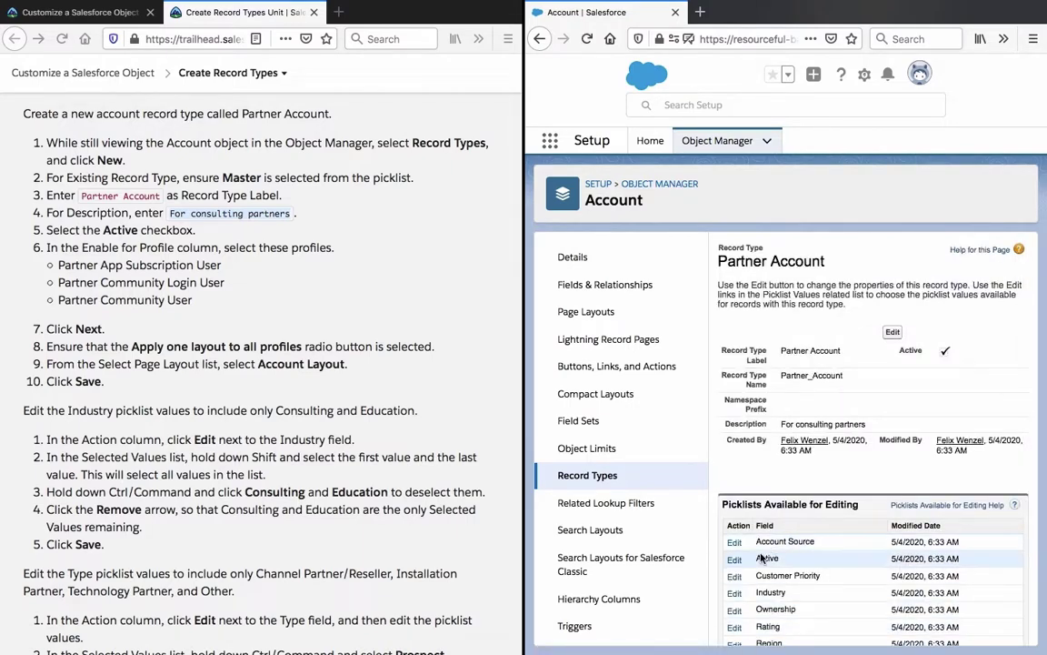
Open Partner Account's Industry picklist for editing and try selecting all its values
scroll(800, 545, down, 1)
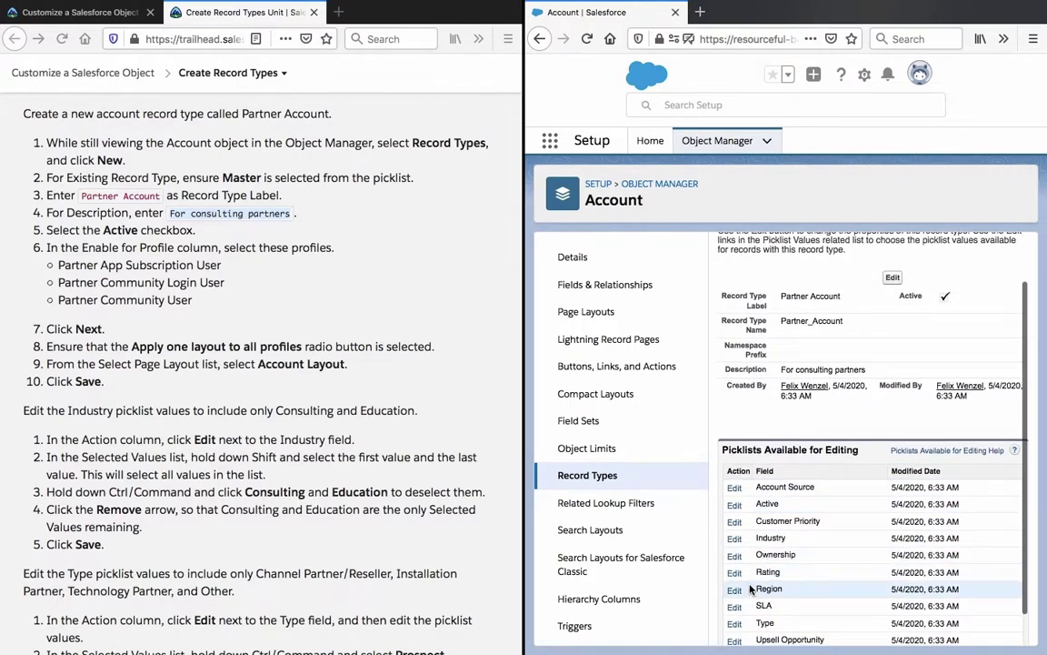
click(735, 538)
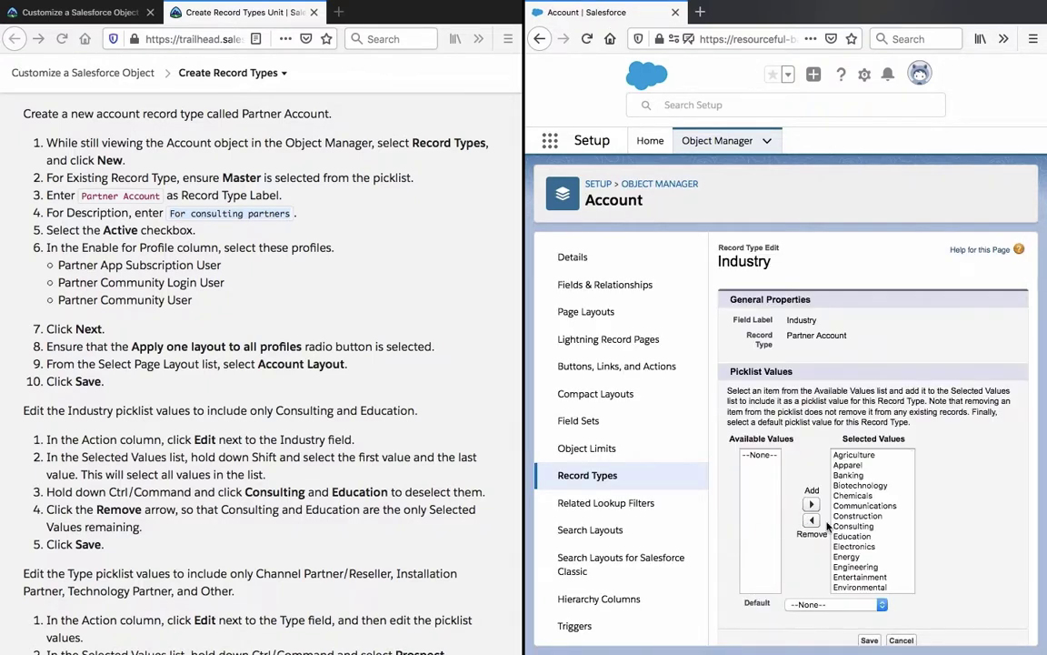
click(855, 487)
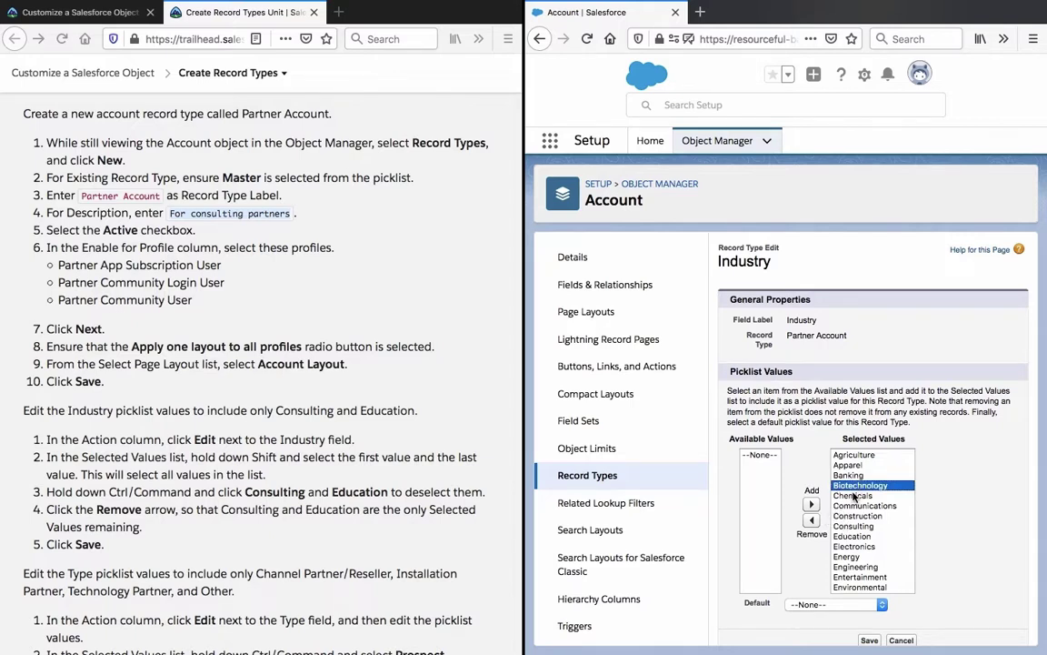
key(super+a)
click(854, 496)
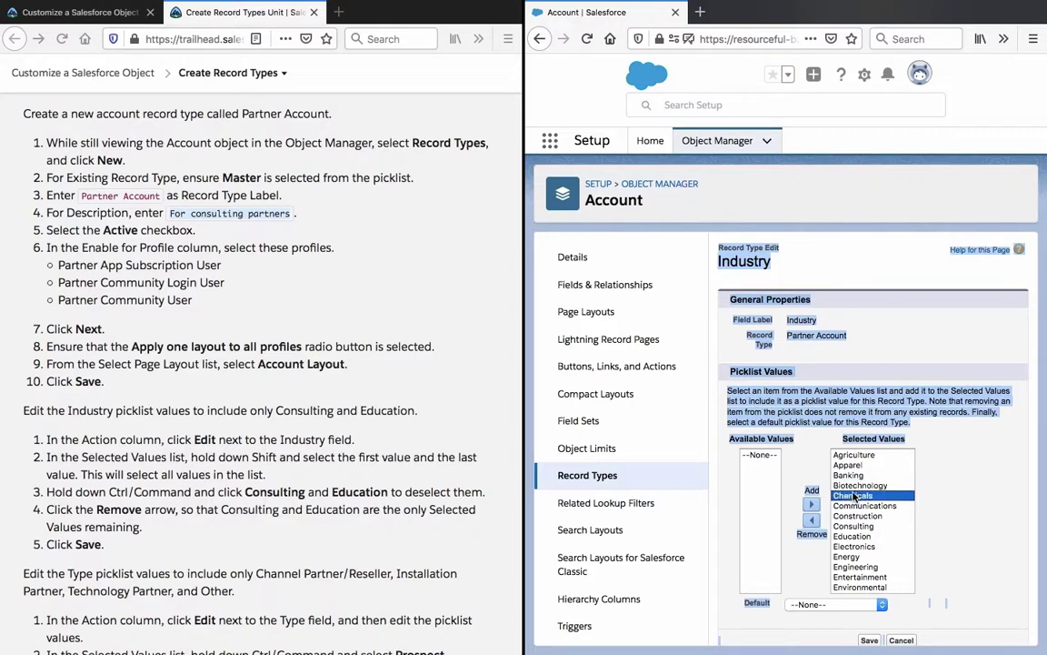
click(855, 488)
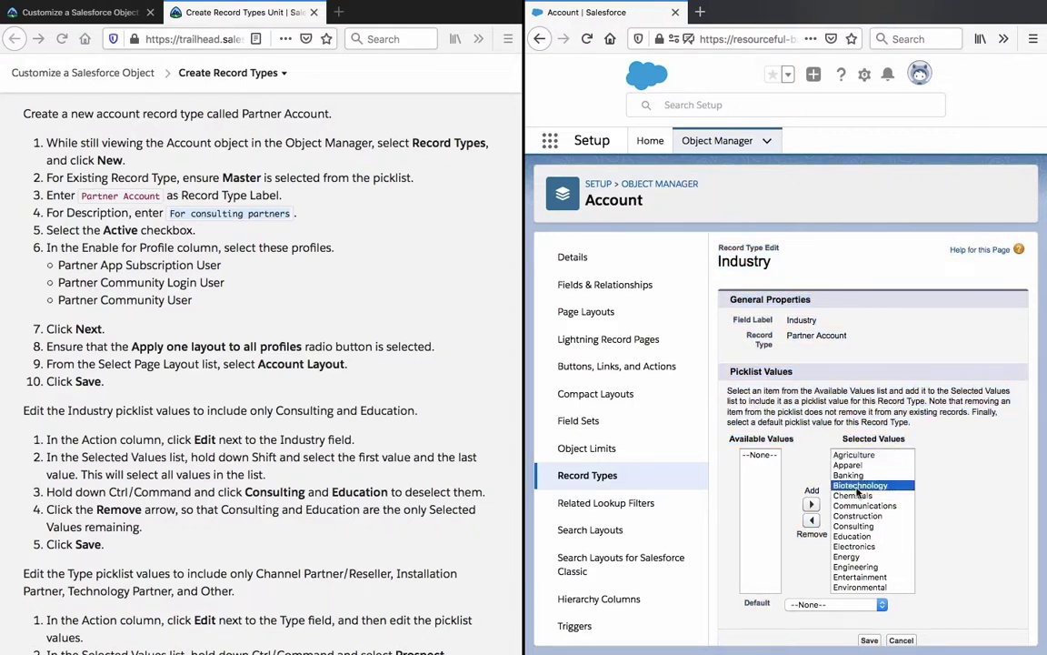
key(super+a)
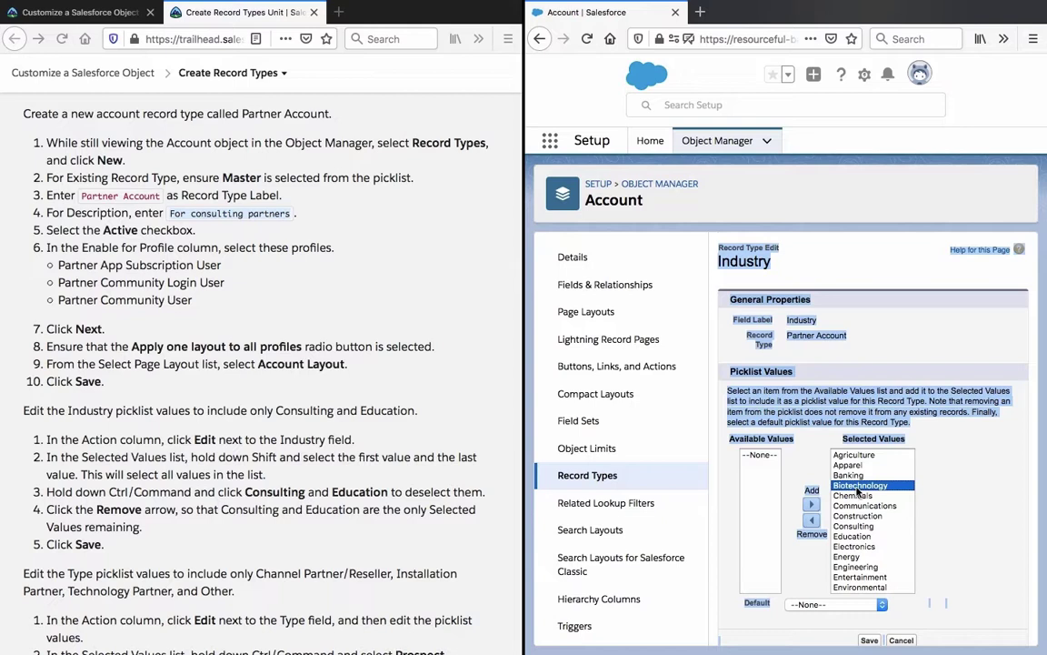
key(Up)
key(Up)
click(851, 413)
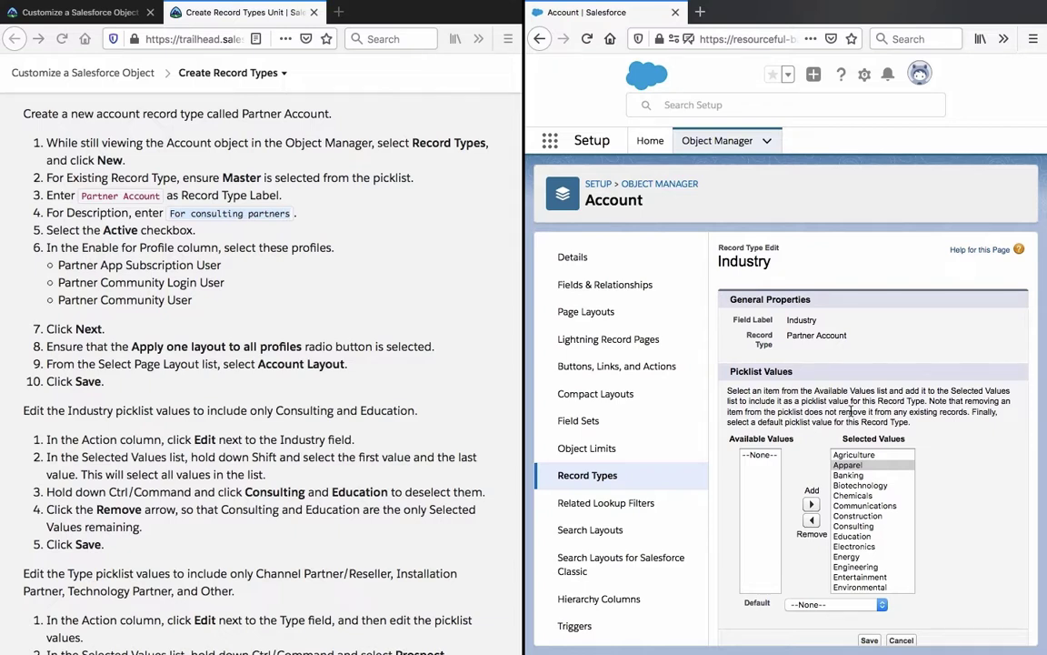
Select every selected Industry value from Agriculture through Other
click(854, 455)
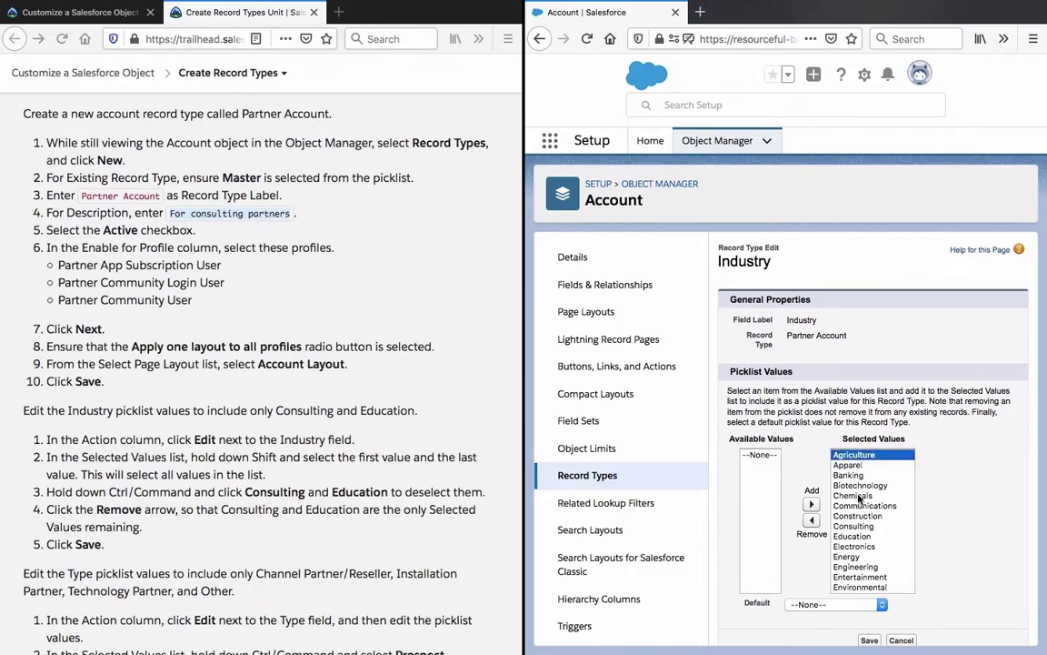
key(ctrl+minus)
key(ctrl+minus)
key(ctrl+minus)
key(ctrl+minus)
key(ctrl+minus)
key(ctrl+plus)
key(ctrl+plus)
key(ctrl+plus)
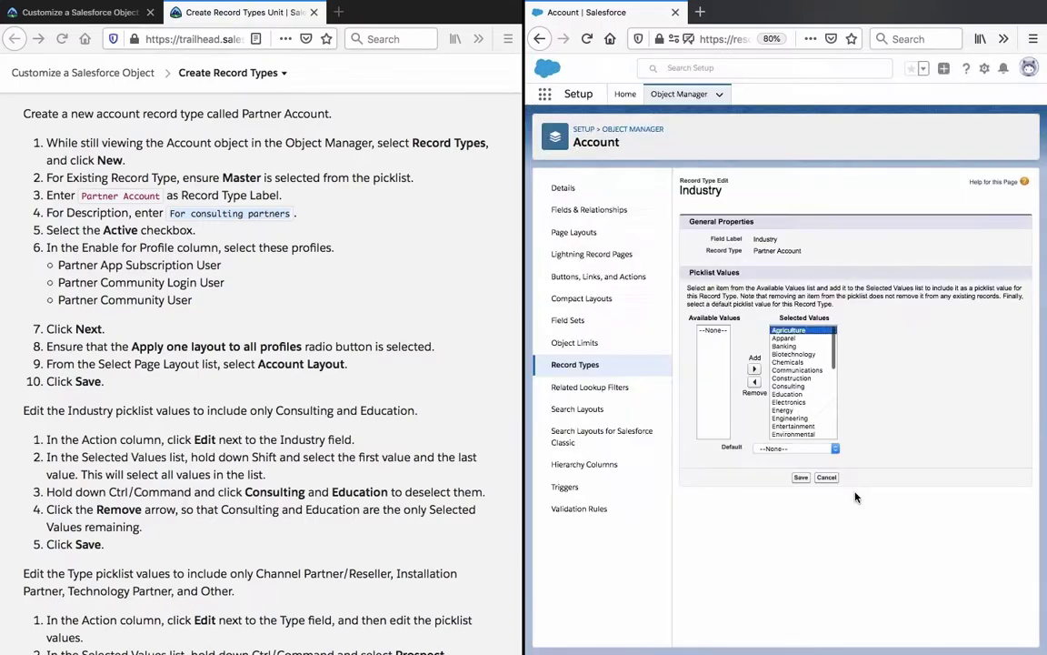
key(ctrl+plus)
key(ctrl+plus)
scroll(861, 506, down, 3)
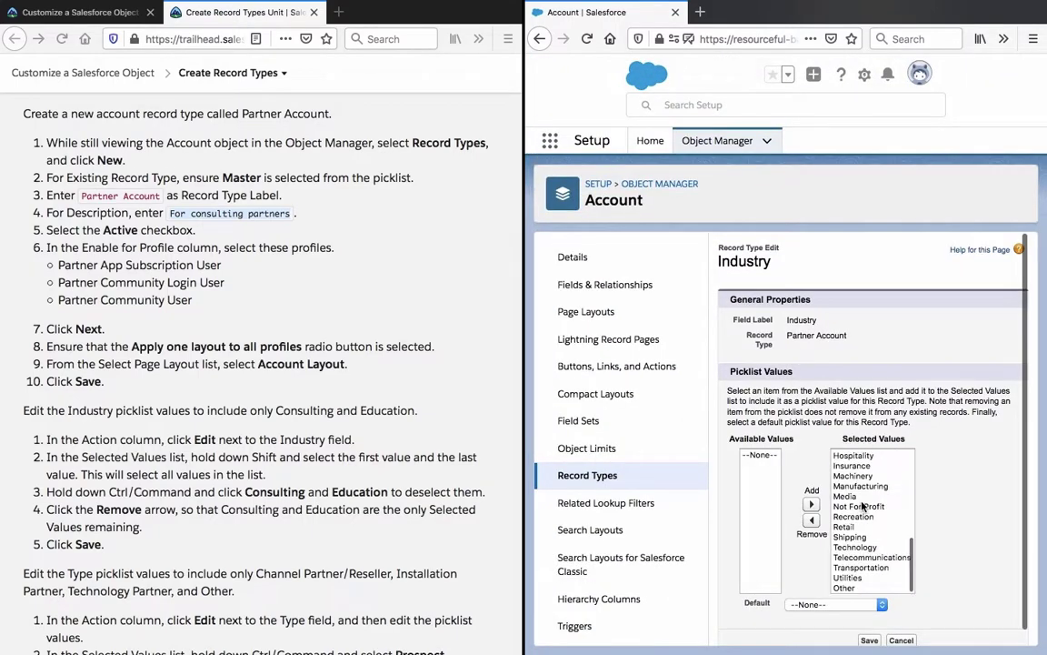
click(858, 578)
click(860, 590)
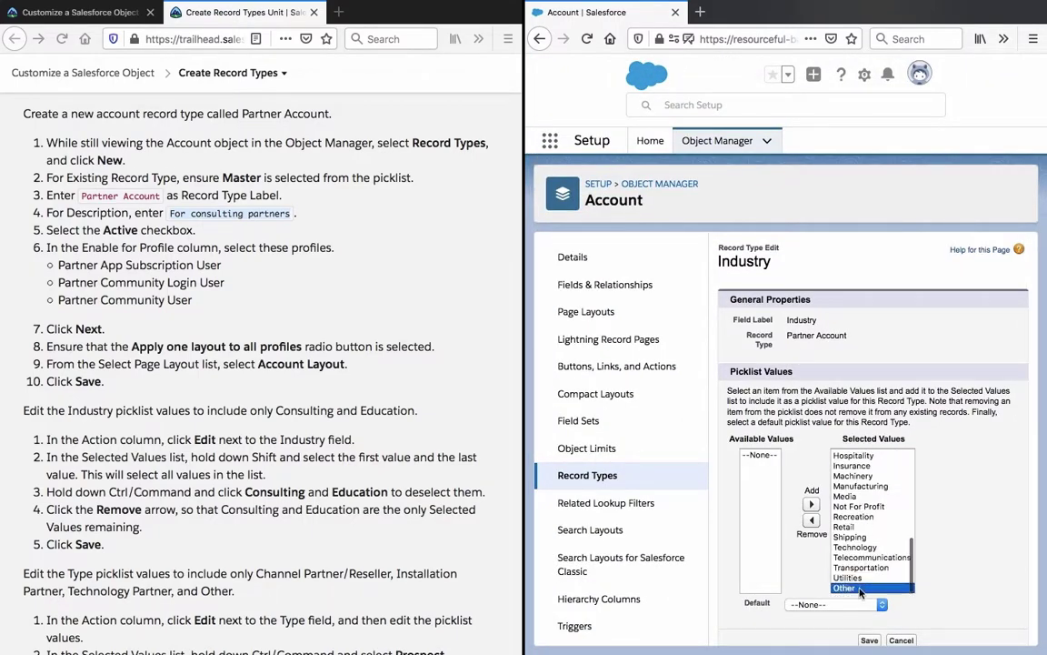
scroll(859, 527, up, 10)
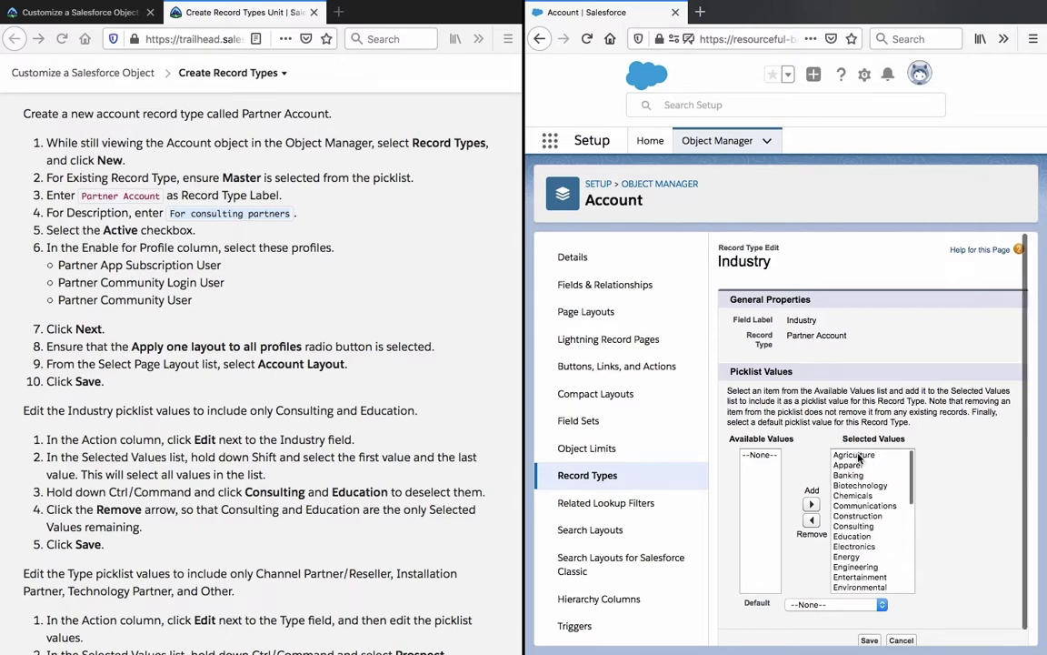
click(858, 457)
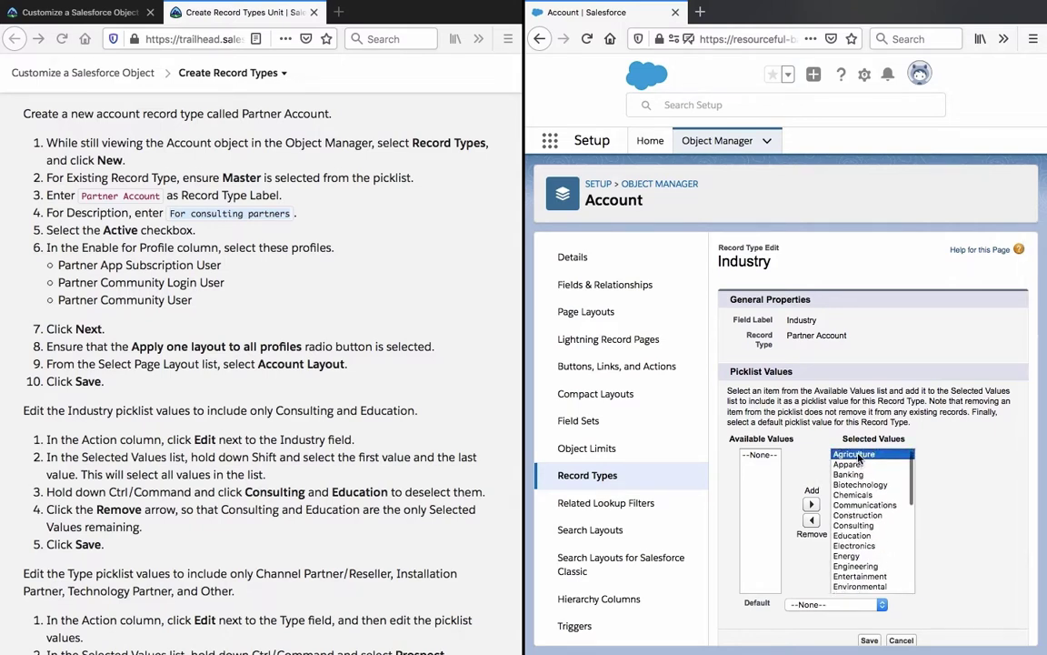
scroll(860, 509, down, 10)
click(858, 587)
shift+click(858, 587)
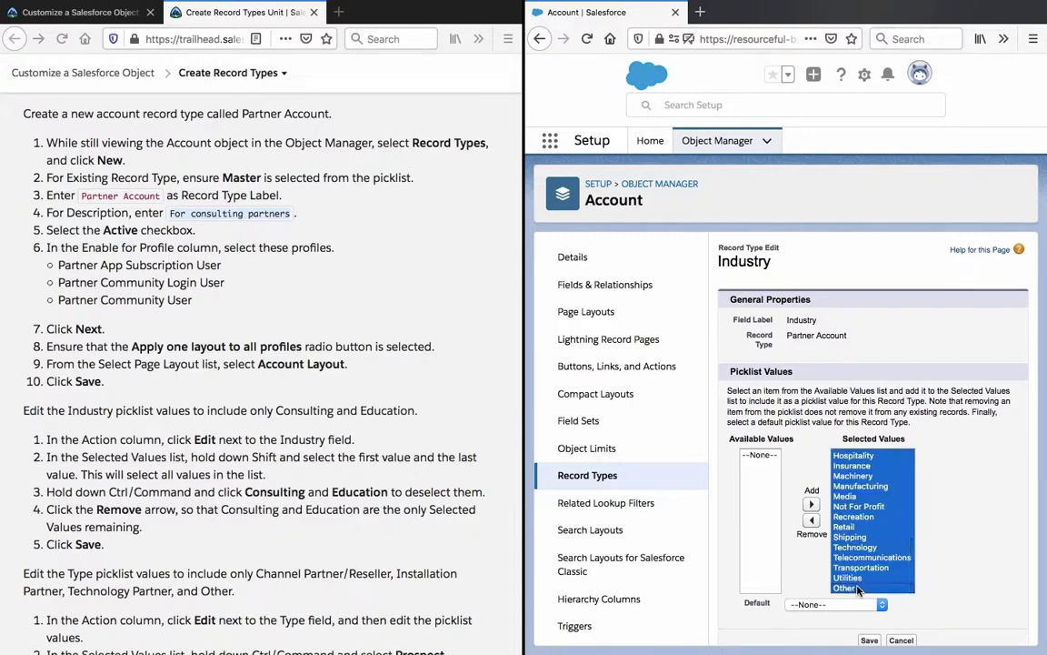
scroll(859, 527, up, 10)
Remove all Industry values, add back only Consulting and Education, and save
click(810, 520)
click(774, 516)
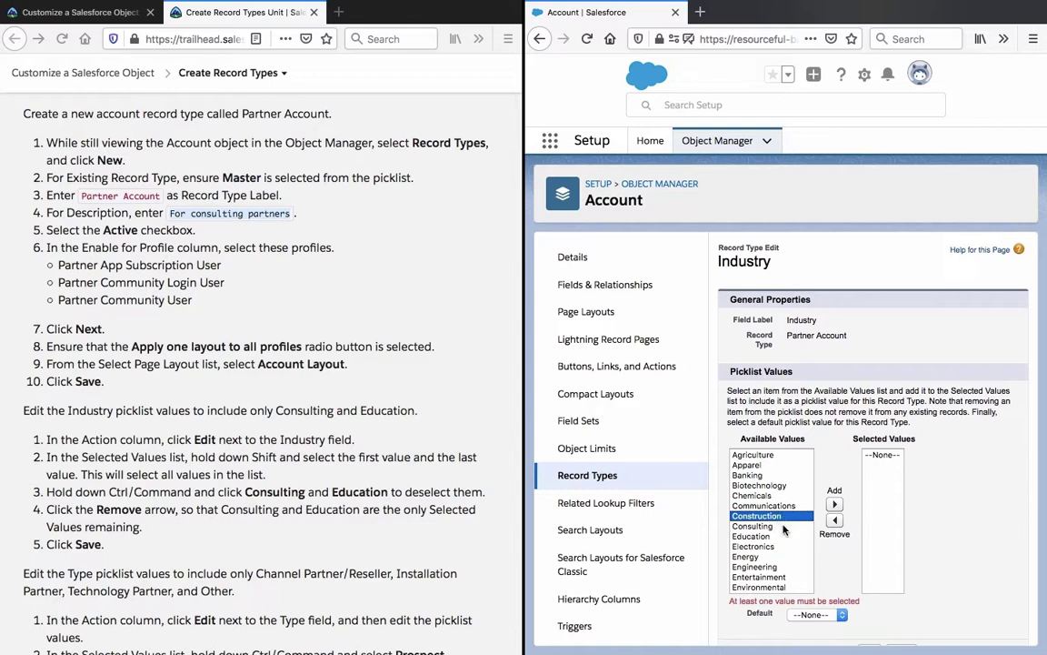
click(800, 525)
click(835, 504)
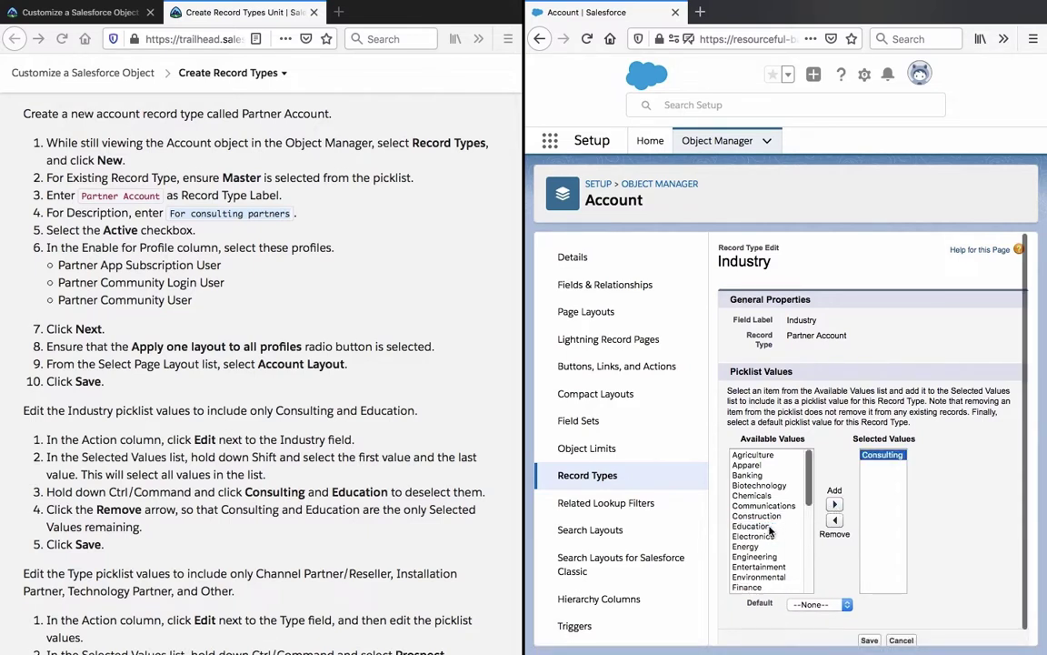
click(834, 504)
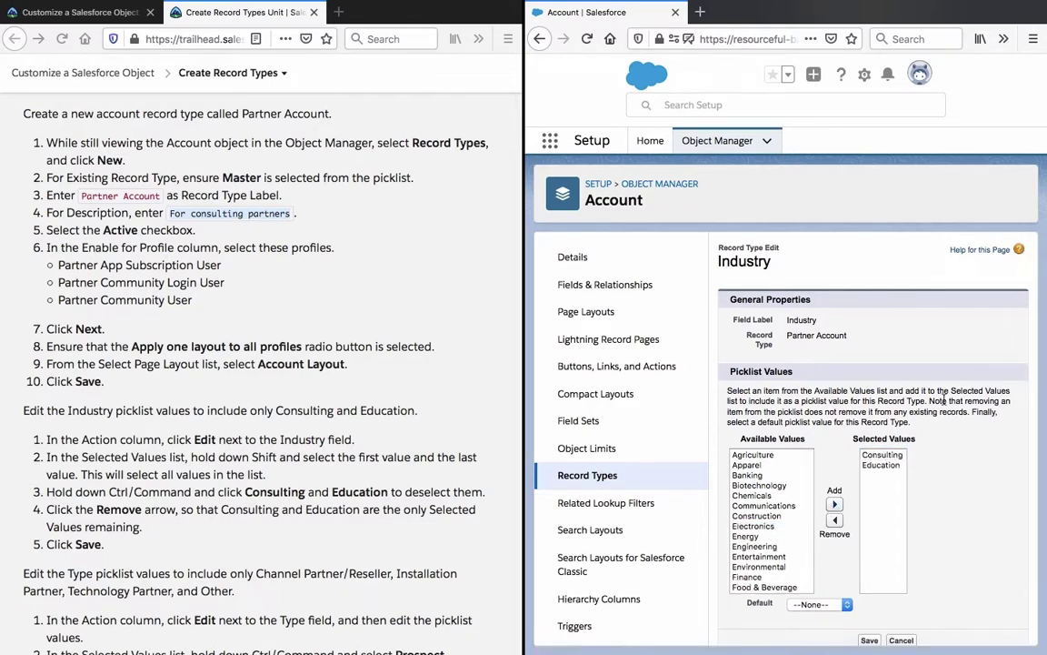
scroll(944, 400, down, 1)
click(870, 629)
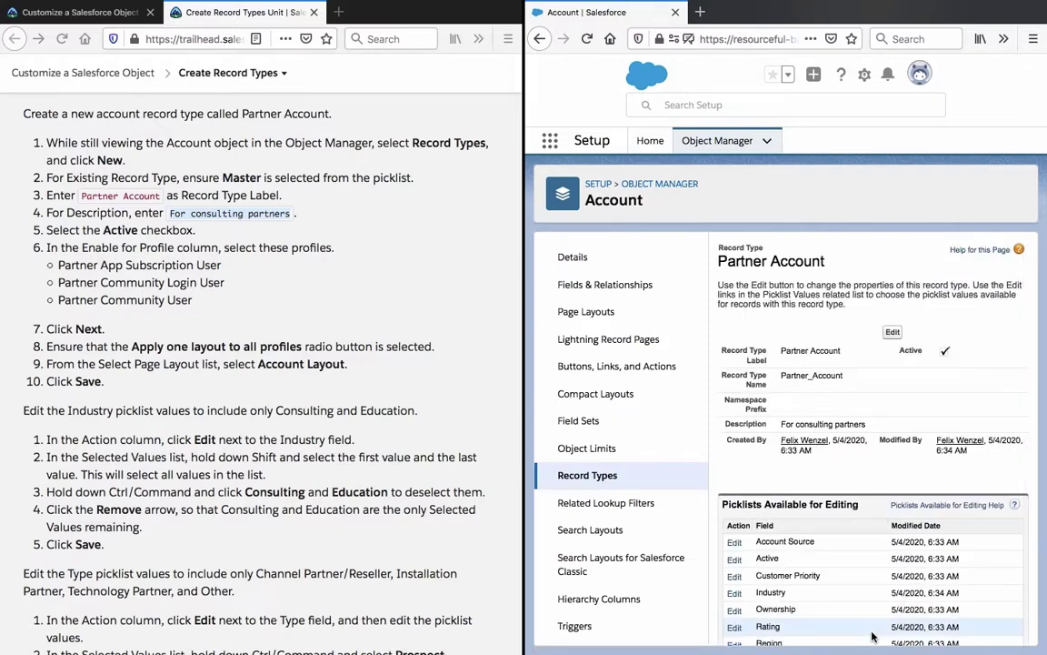
Review the Trailhead instructions, then return to Partner Account's editable picklists in Salesforce
click(307, 502)
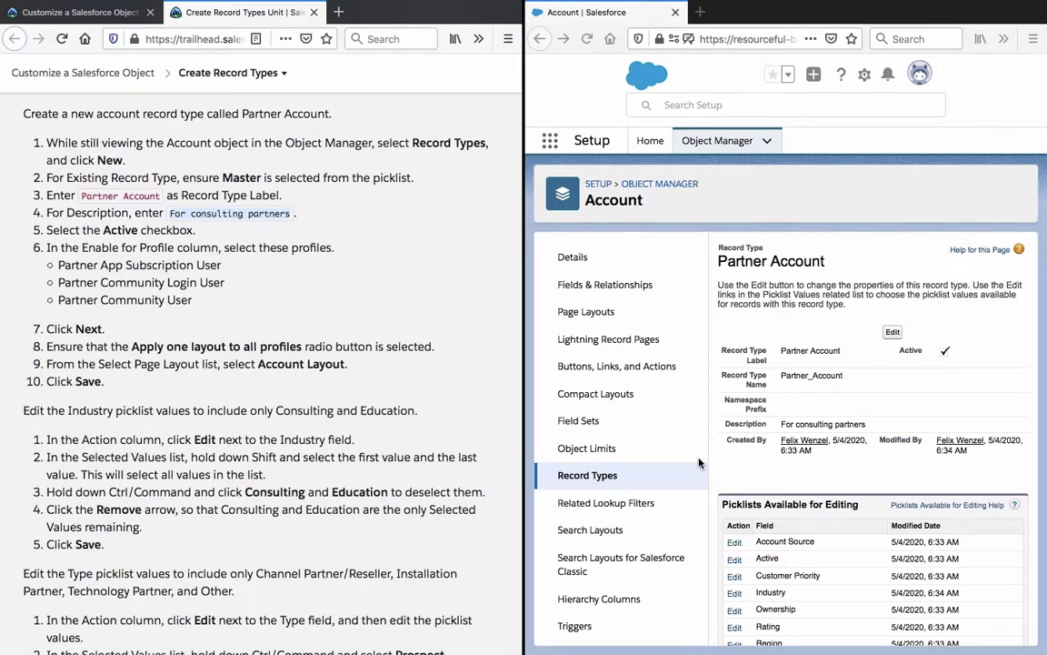
scroll(854, 425, down, 2)
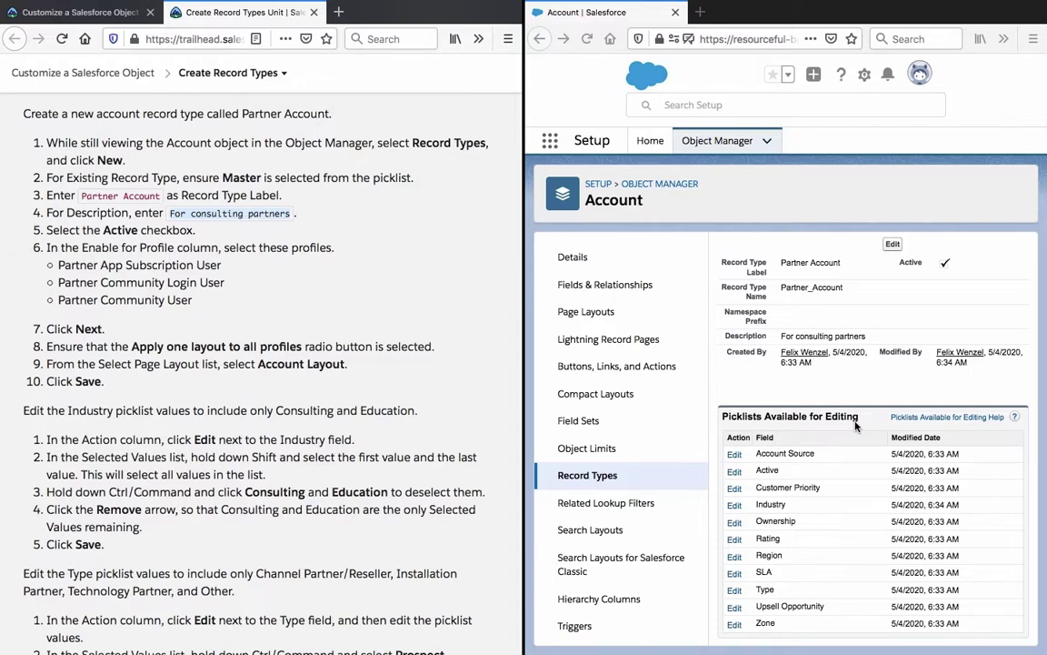
scroll(407, 429, down, 5)
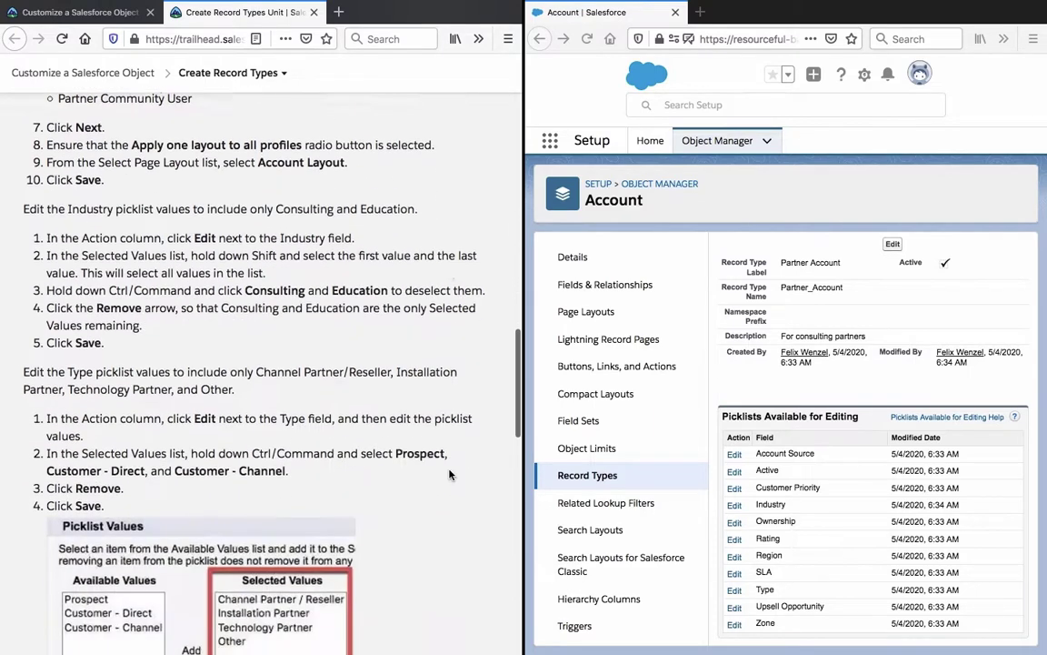
scroll(449, 474, down, 1)
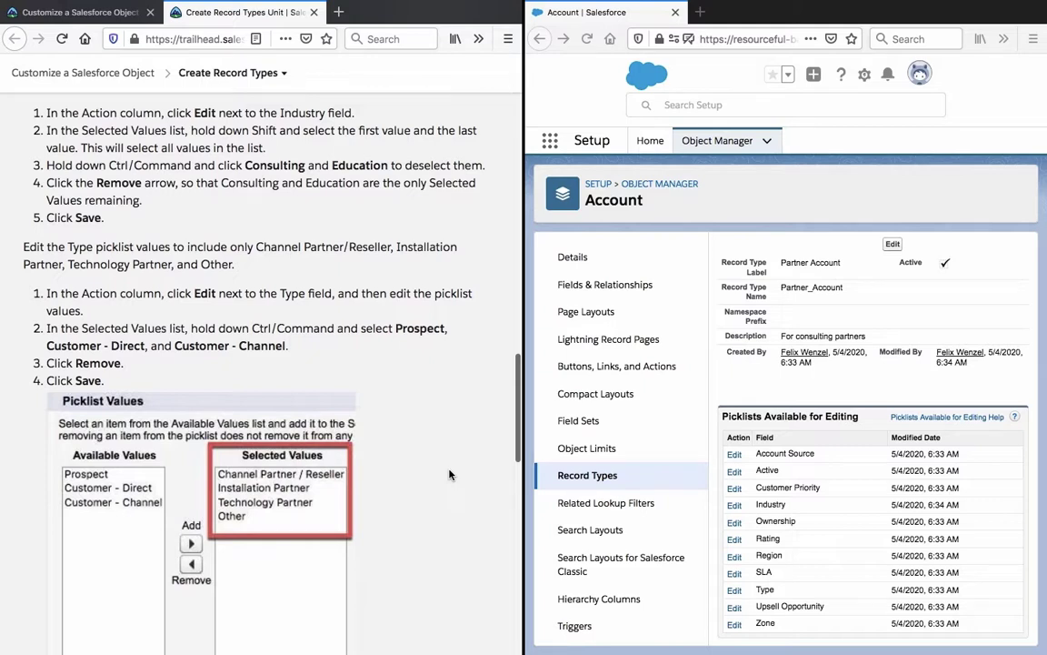
scroll(449, 474, down, 1)
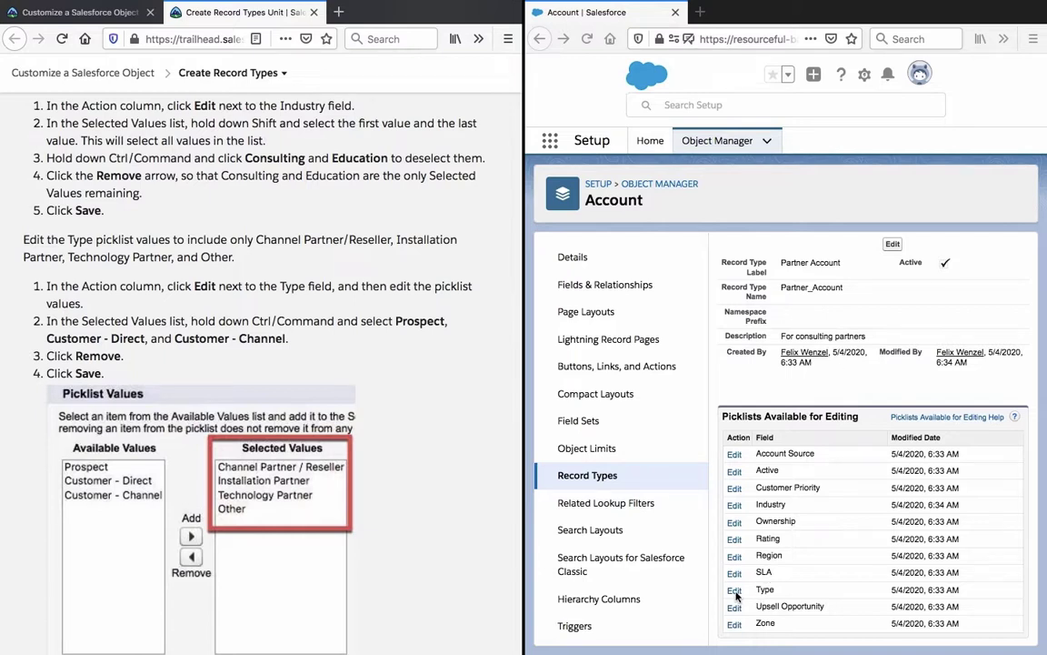
click(663, 537)
Remove Prospect, Customer - Direct and Customer - Channel from the Type picklist and save
click(734, 591)
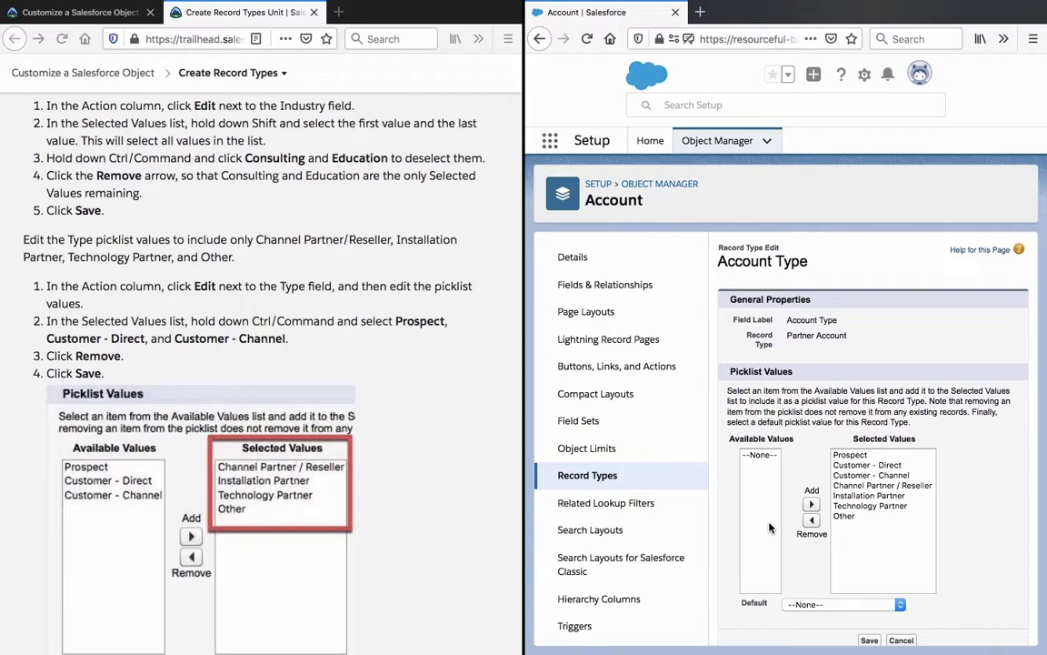
click(845, 516)
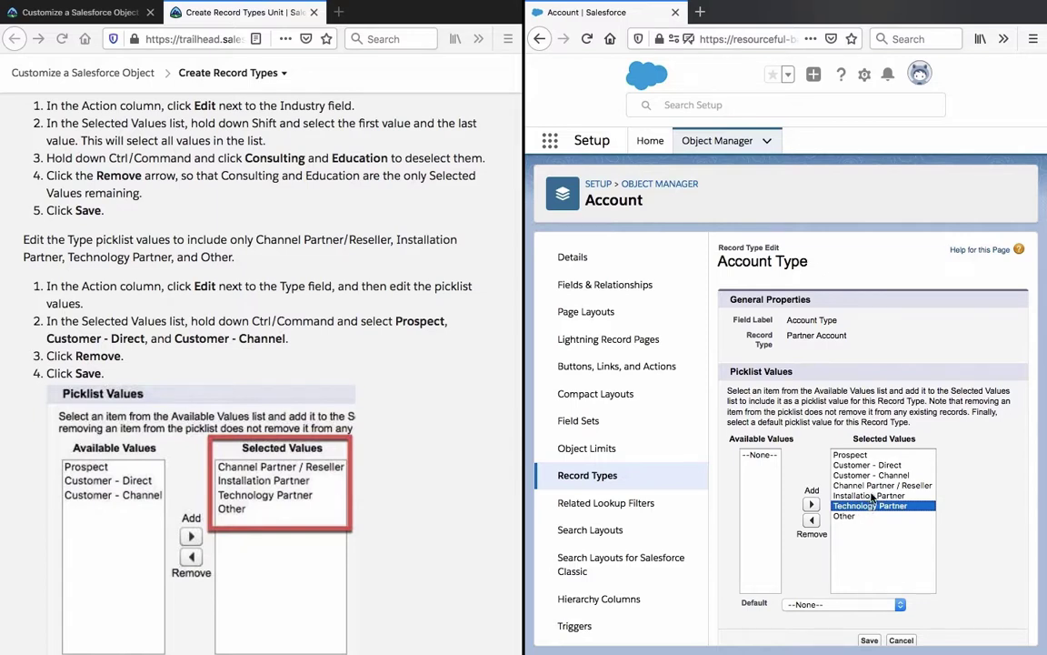
click(872, 497)
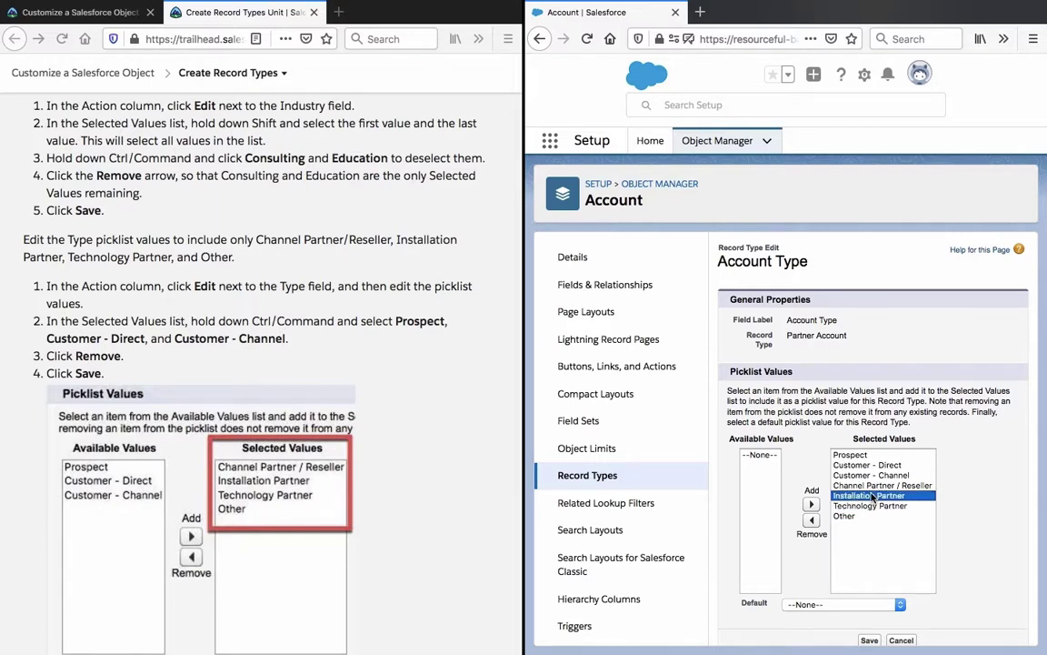
click(875, 485)
click(872, 474)
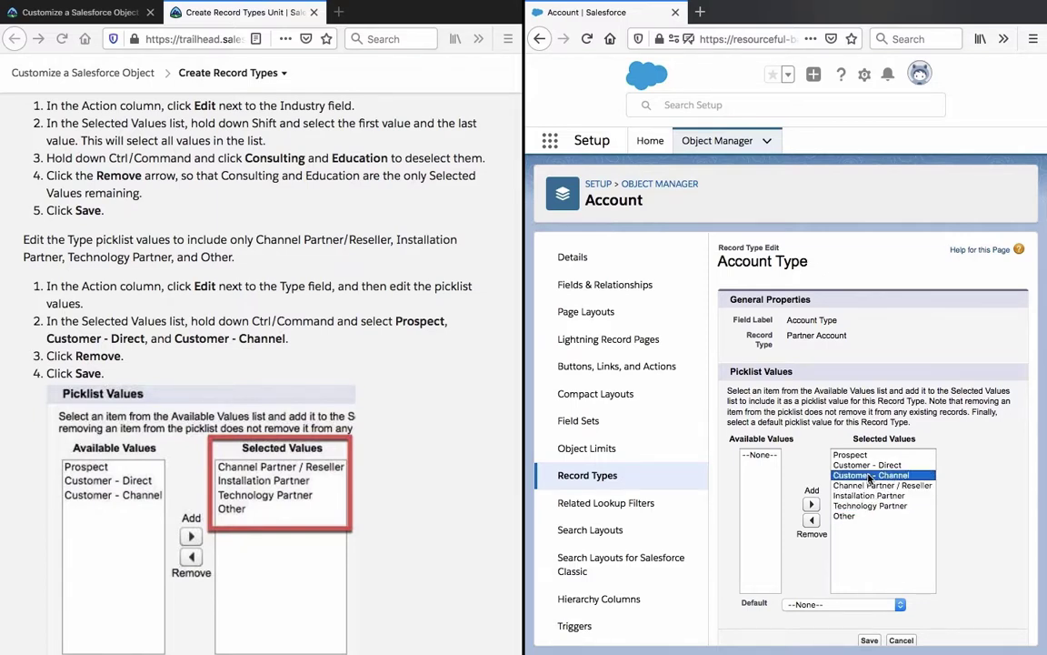
click(812, 520)
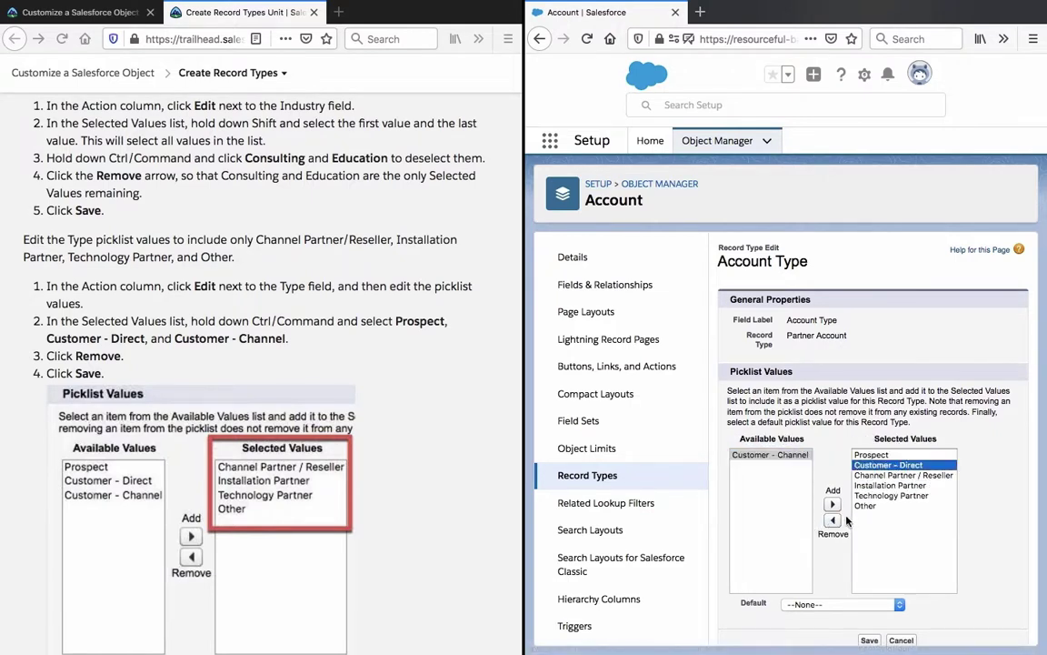
click(832, 520)
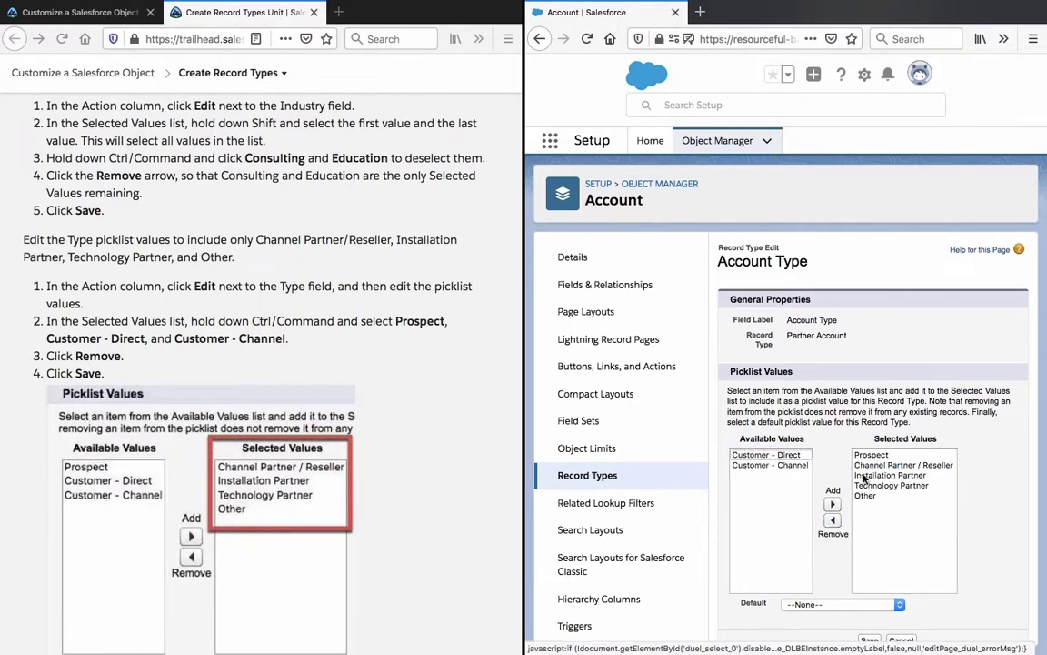
click(831, 521)
scroll(830, 545, down, 1)
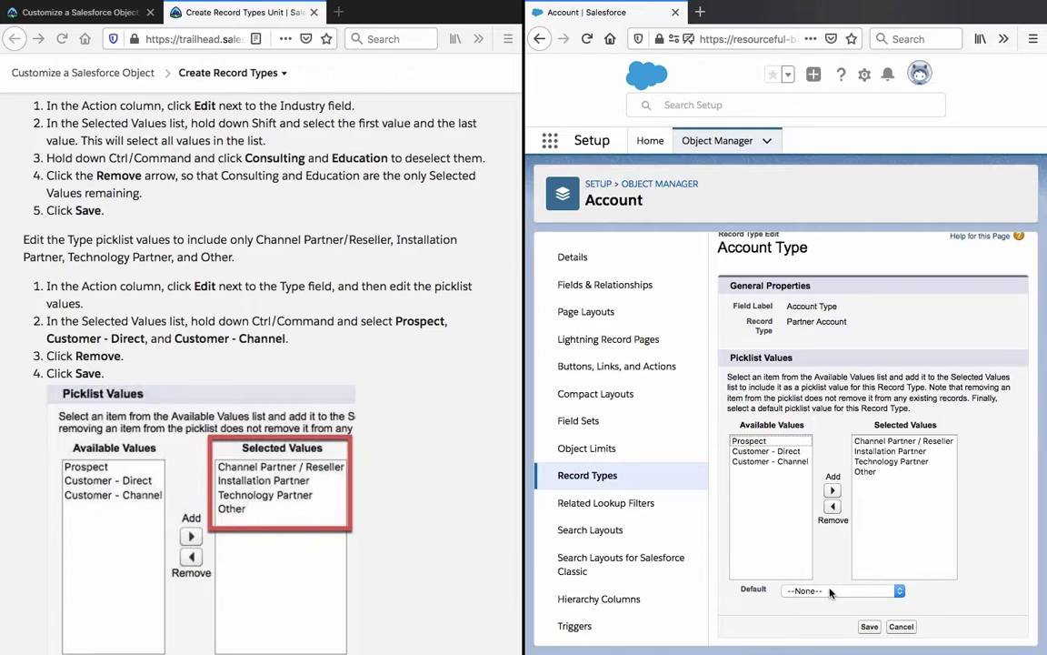
click(482, 502)
scroll(482, 501, down, 3)
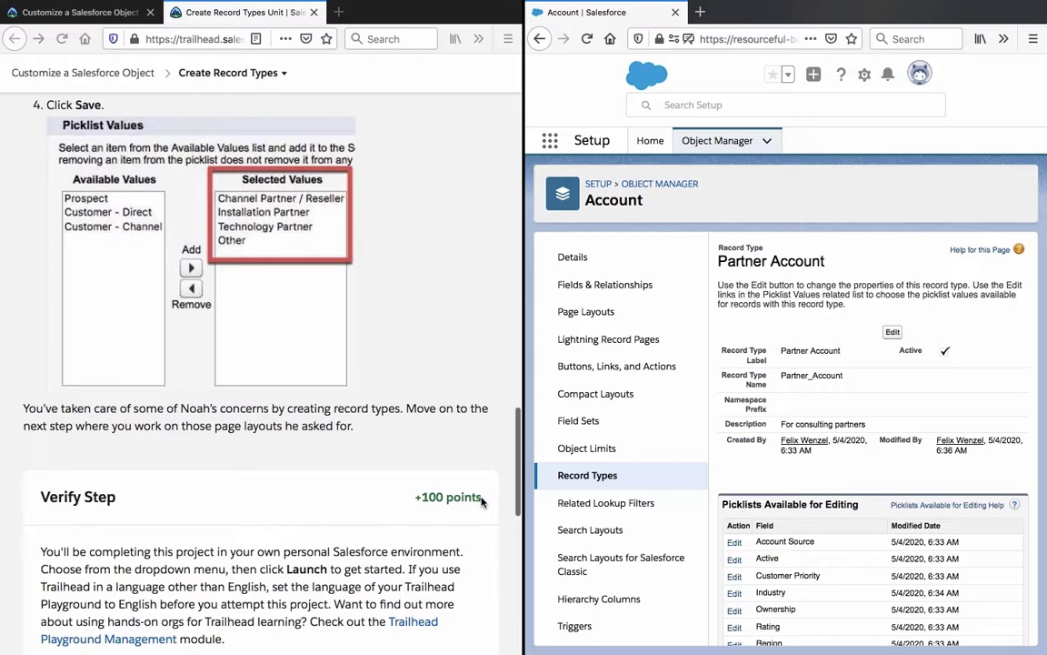
scroll(482, 502, up, 10)
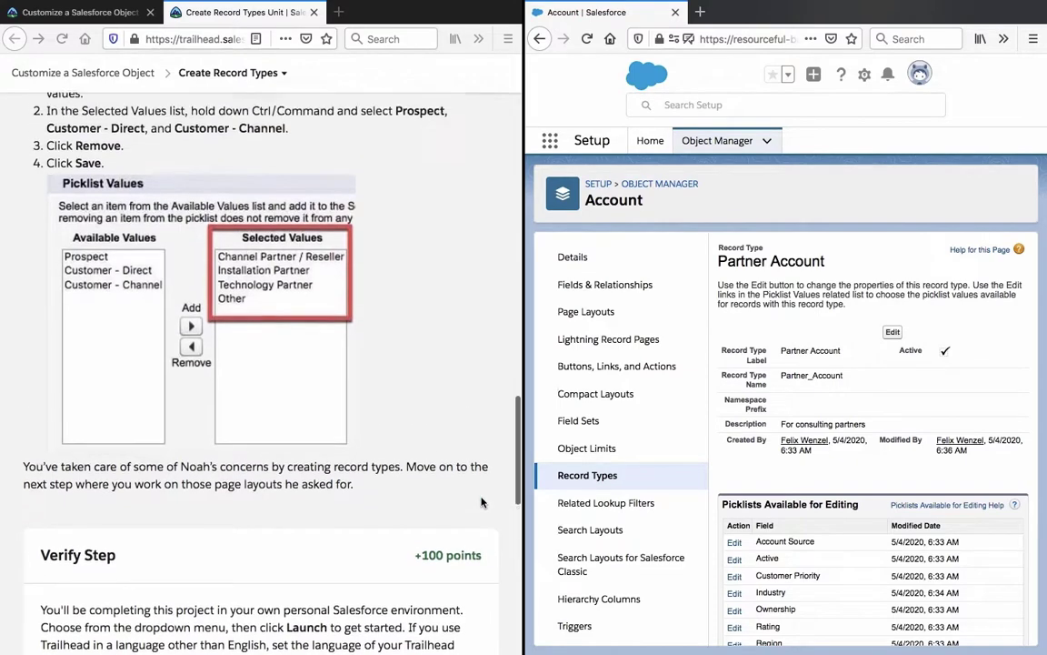
scroll(482, 502, down, 12)
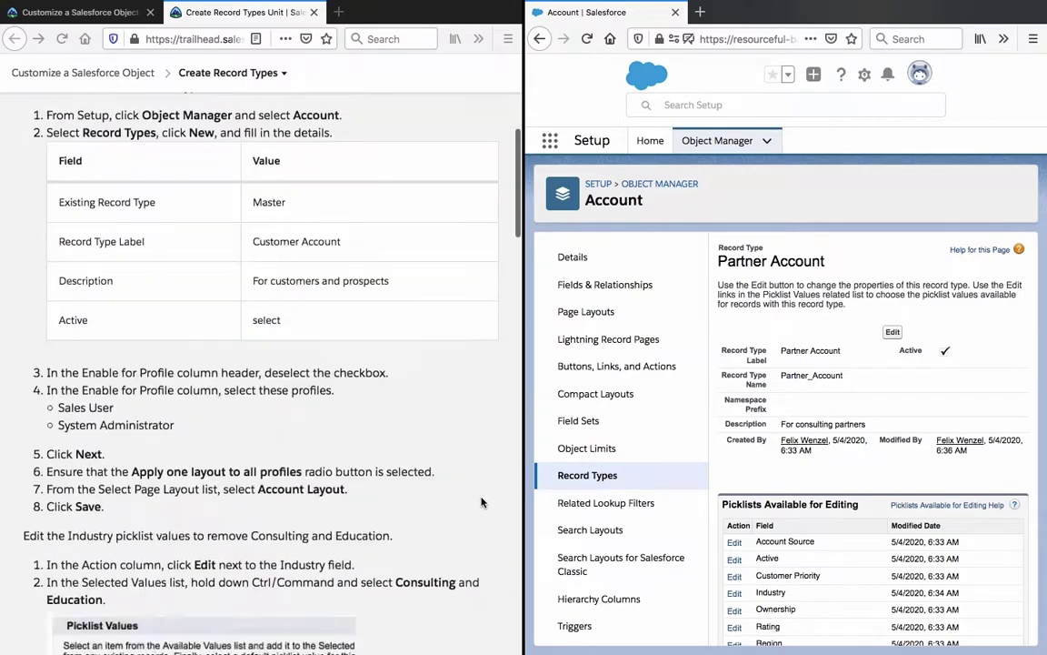
scroll(482, 502, down, 7)
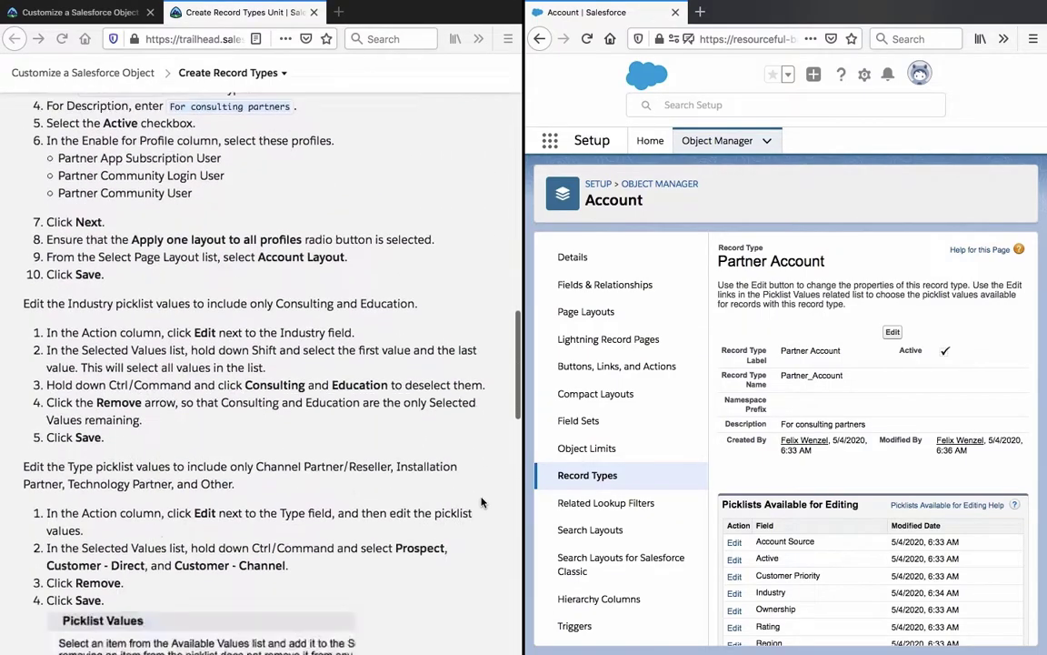
scroll(482, 501, up, 3)
scroll(482, 502, up, 10)
scroll(482, 501, down, 11)
scroll(482, 502, up, 6)
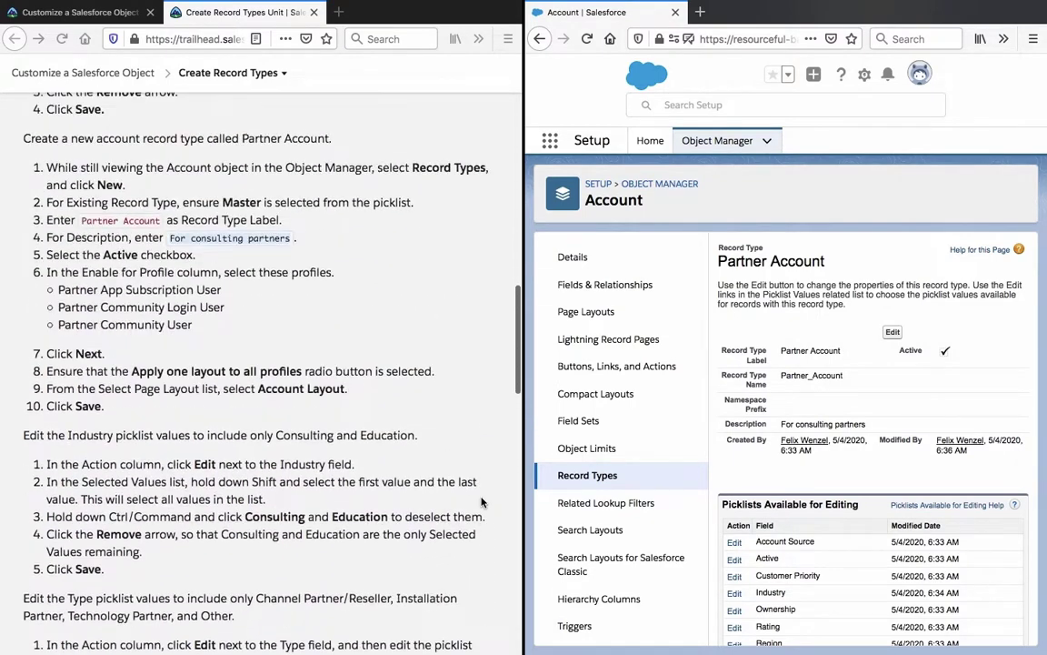
scroll(482, 502, down, 8)
scroll(482, 501, up, 5)
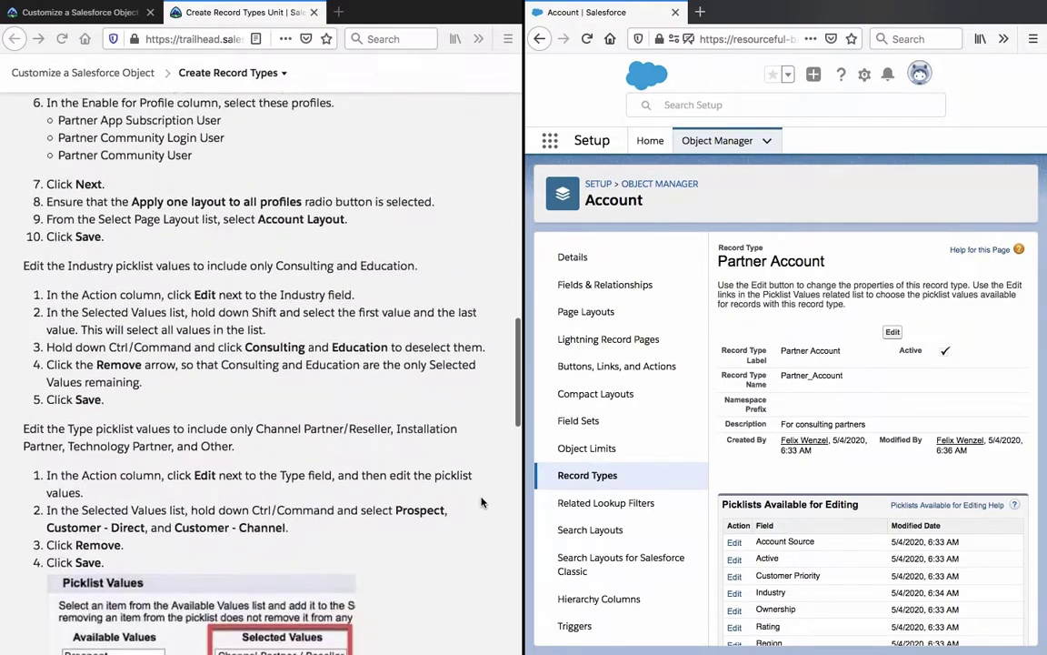
scroll(482, 502, down, 8)
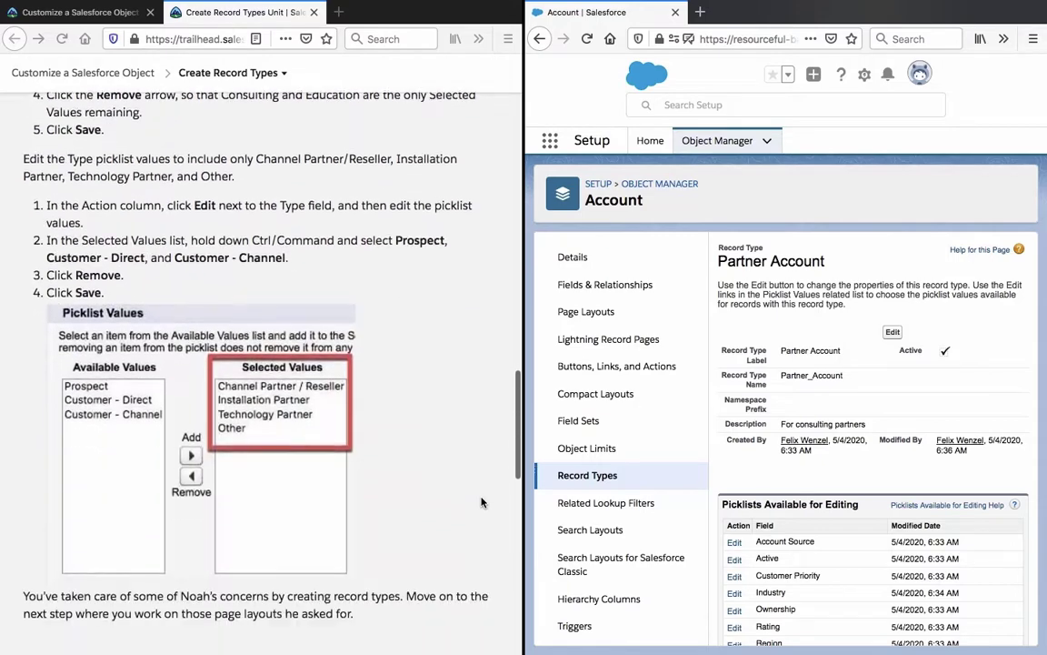
scroll(482, 502, up, 5)
scroll(481, 502, up, 4)
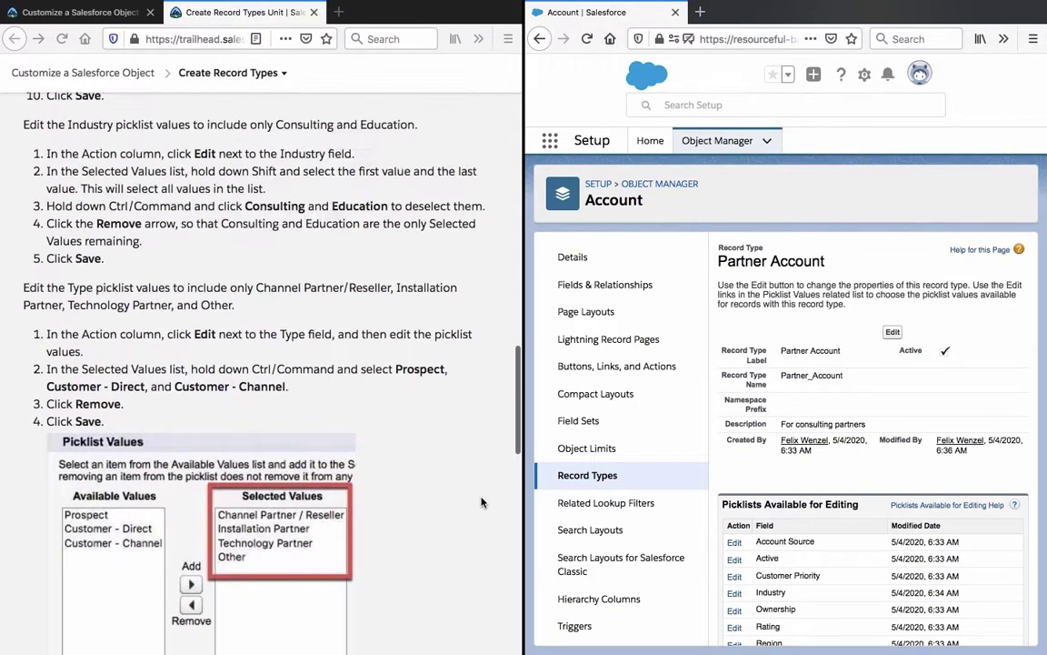
scroll(482, 502, up, 6)
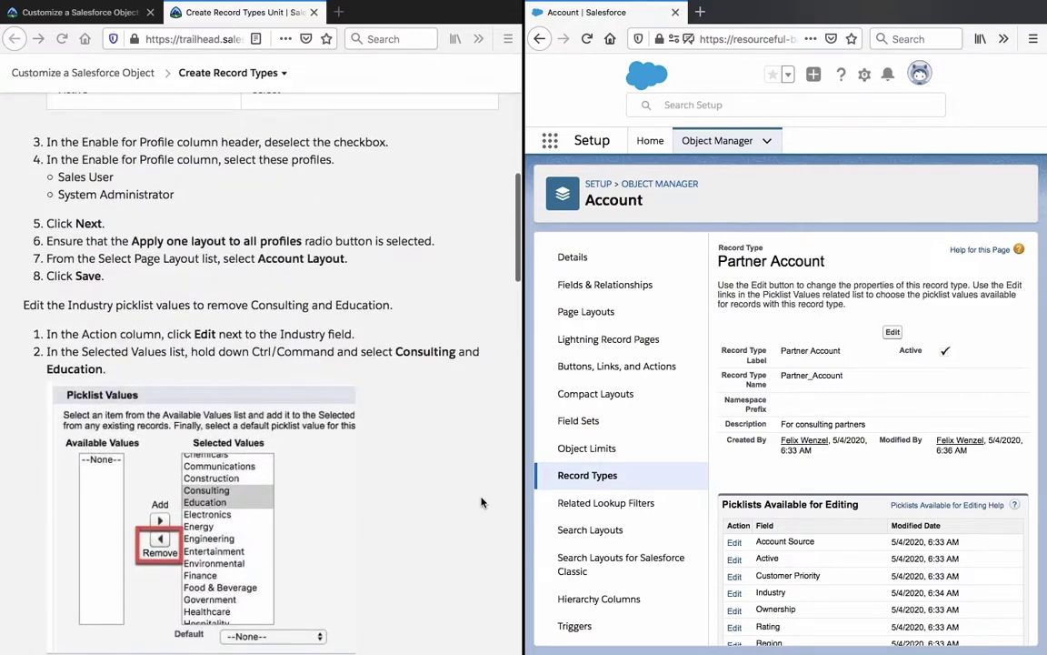
scroll(482, 501, up, 5)
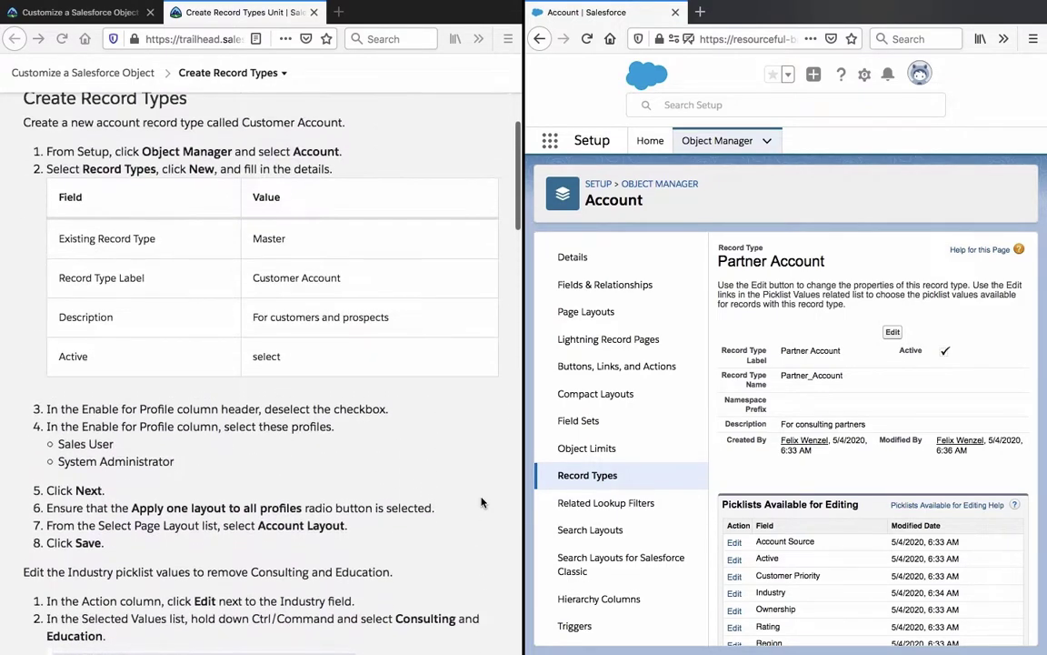
scroll(481, 502, up, 5)
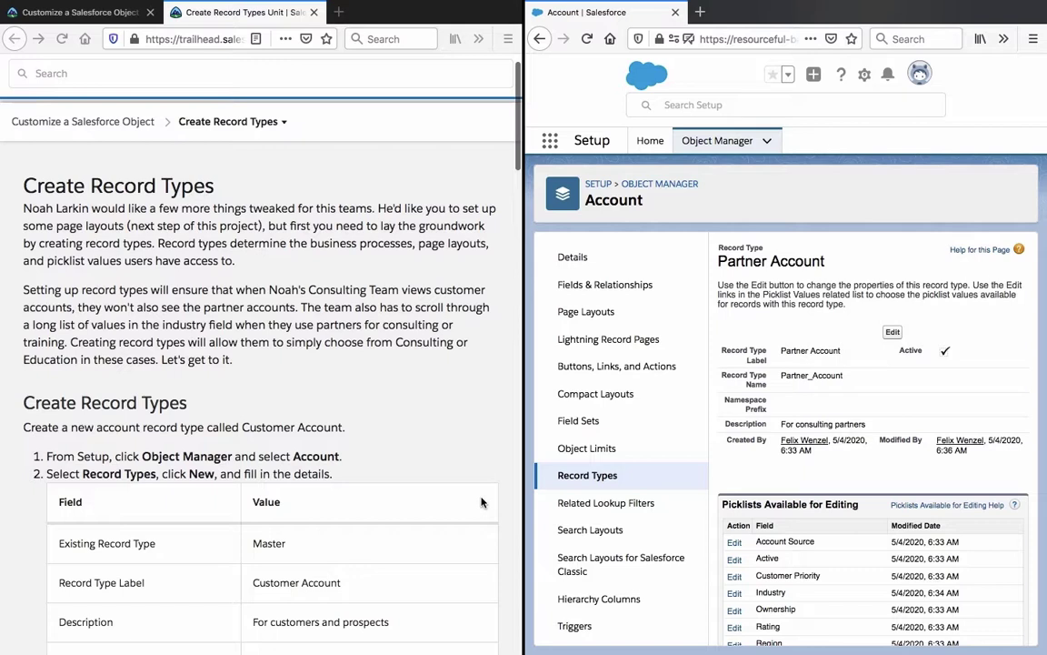
scroll(482, 502, down, 8)
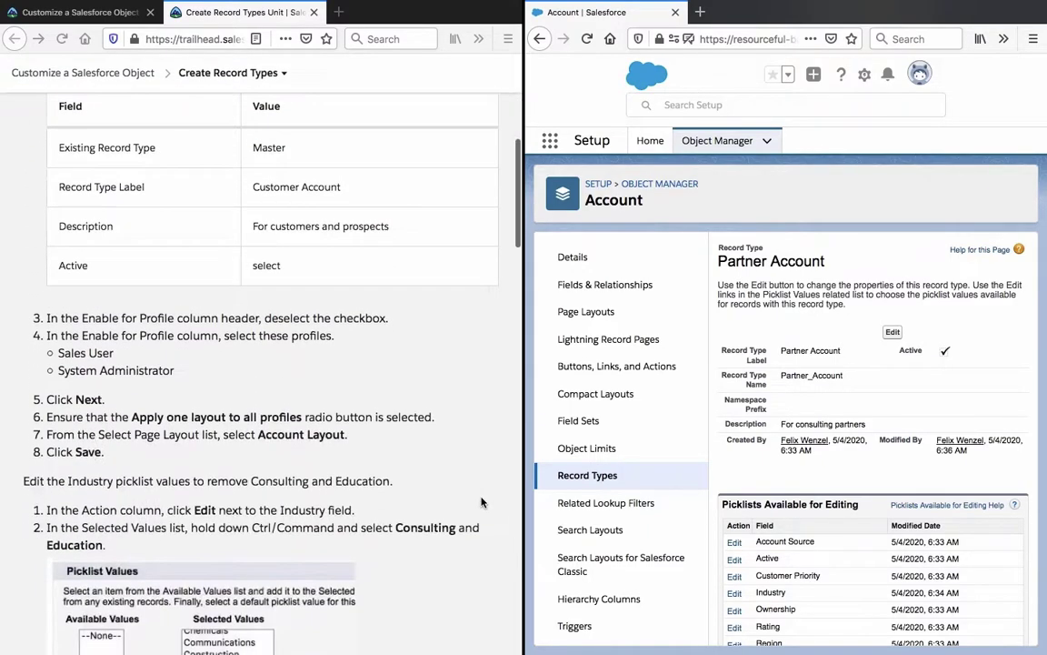
scroll(481, 502, down, 6)
scroll(482, 501, up, 11)
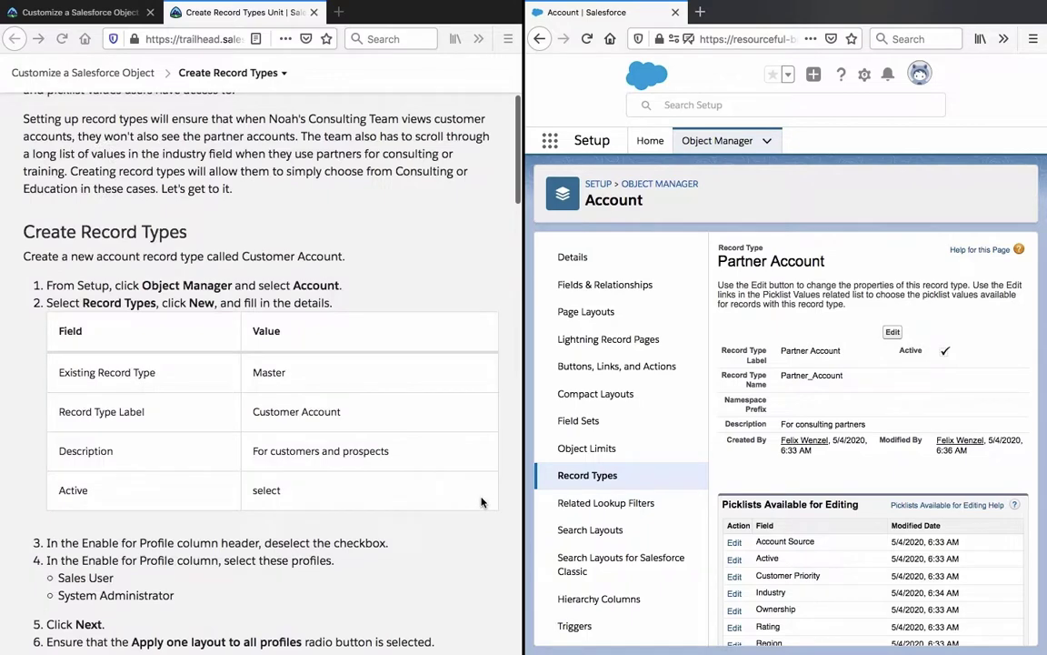
scroll(481, 502, down, 1)
scroll(482, 501, down, 6)
scroll(482, 502, down, 6)
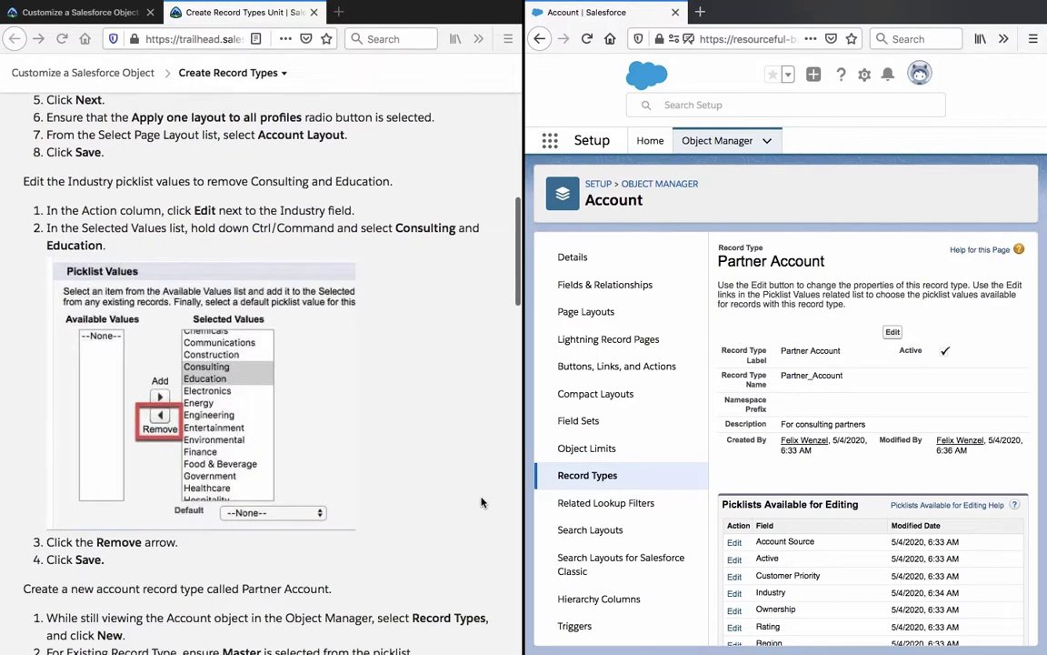
scroll(482, 502, up, 8)
scroll(482, 501, down, 20)
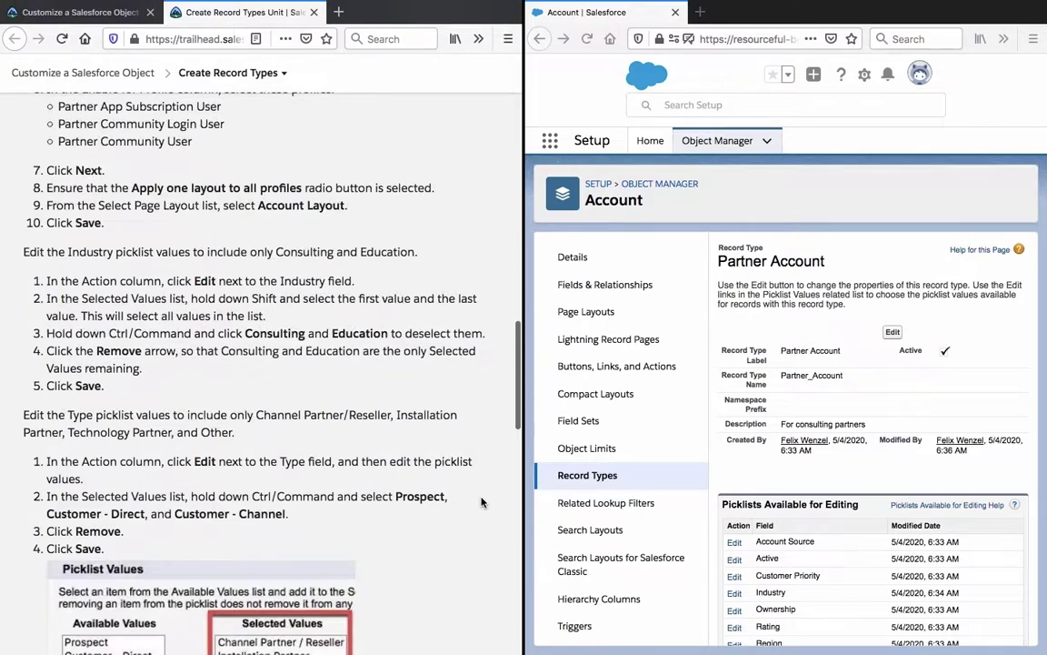
scroll(481, 502, down, 20)
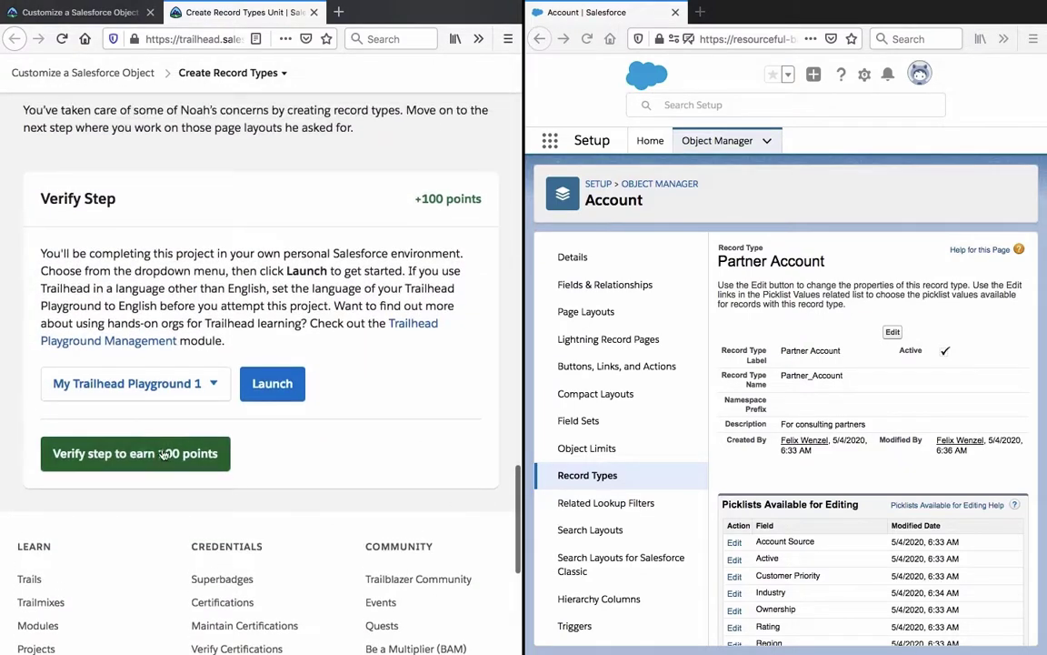
Verify the Create Record Types step for 100 points and move to the next step
click(146, 437)
scroll(411, 425, up, 12)
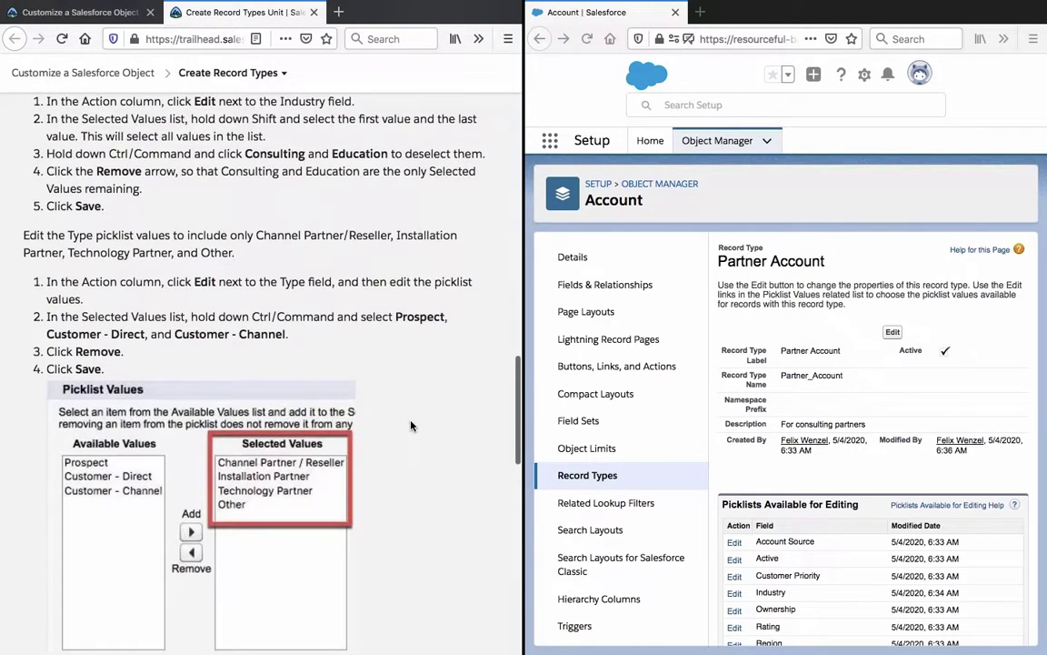
scroll(410, 426, down, 5)
scroll(411, 425, up, 4)
scroll(410, 426, down, 16)
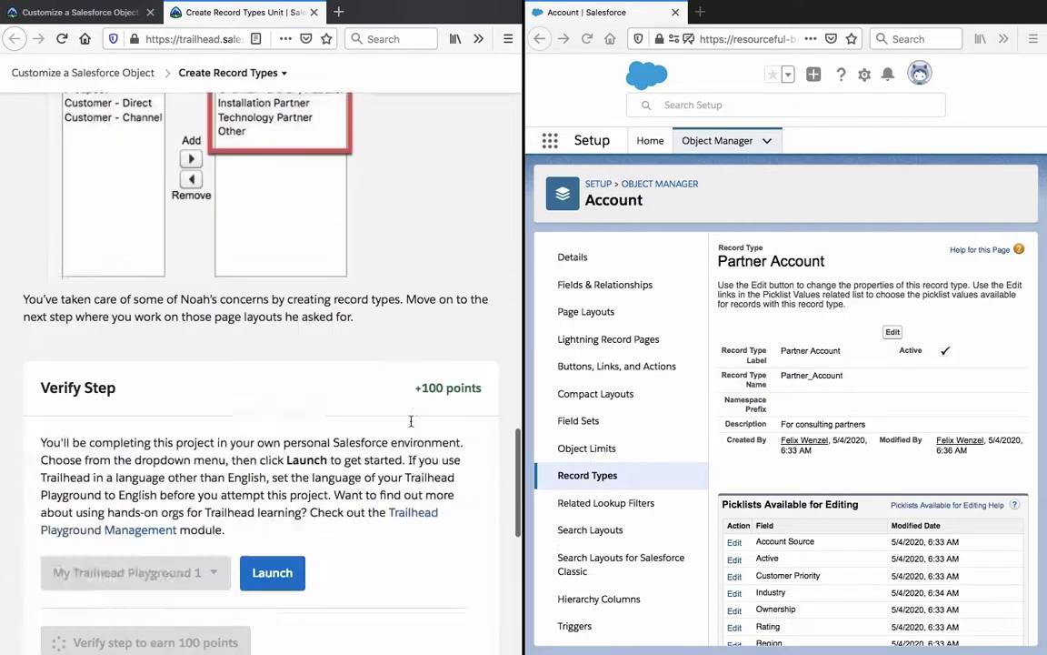
scroll(410, 426, up, 6)
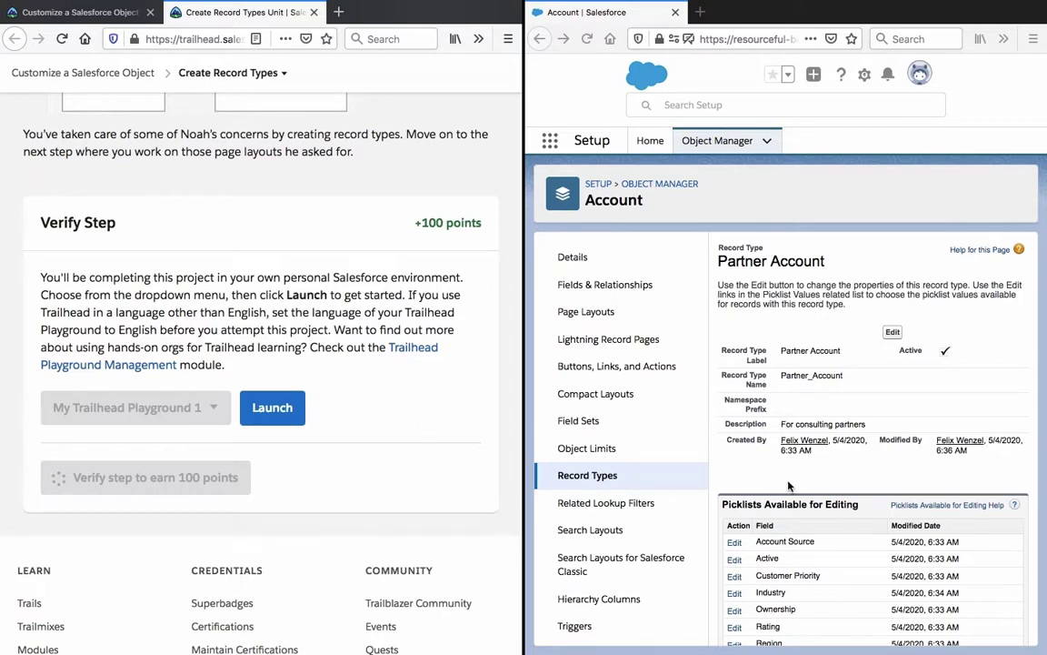
scroll(789, 486, down, 2)
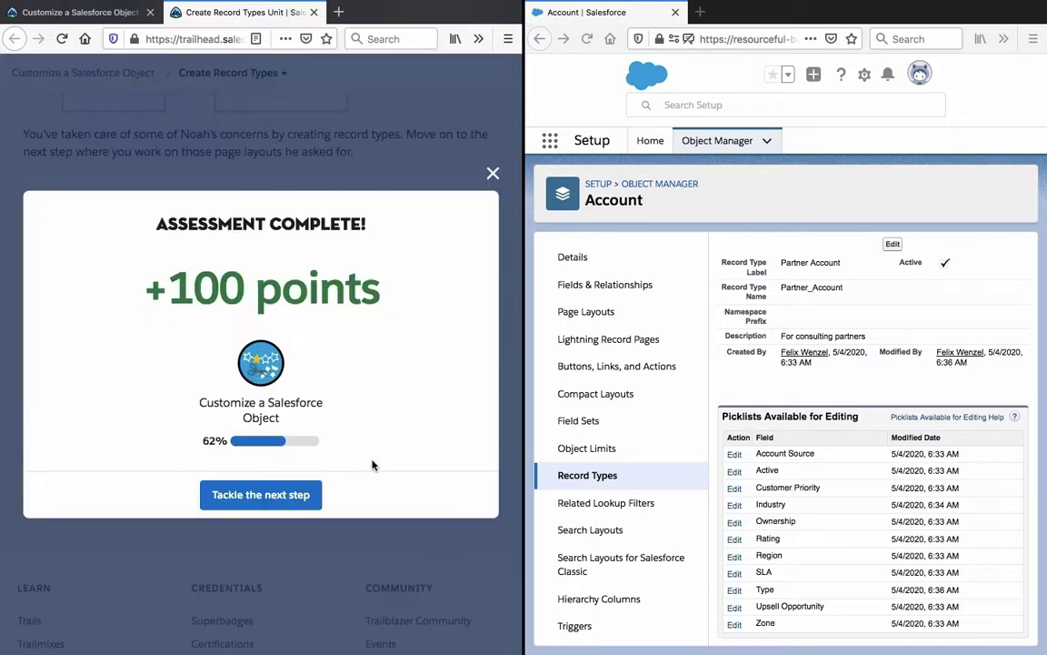
click(281, 498)
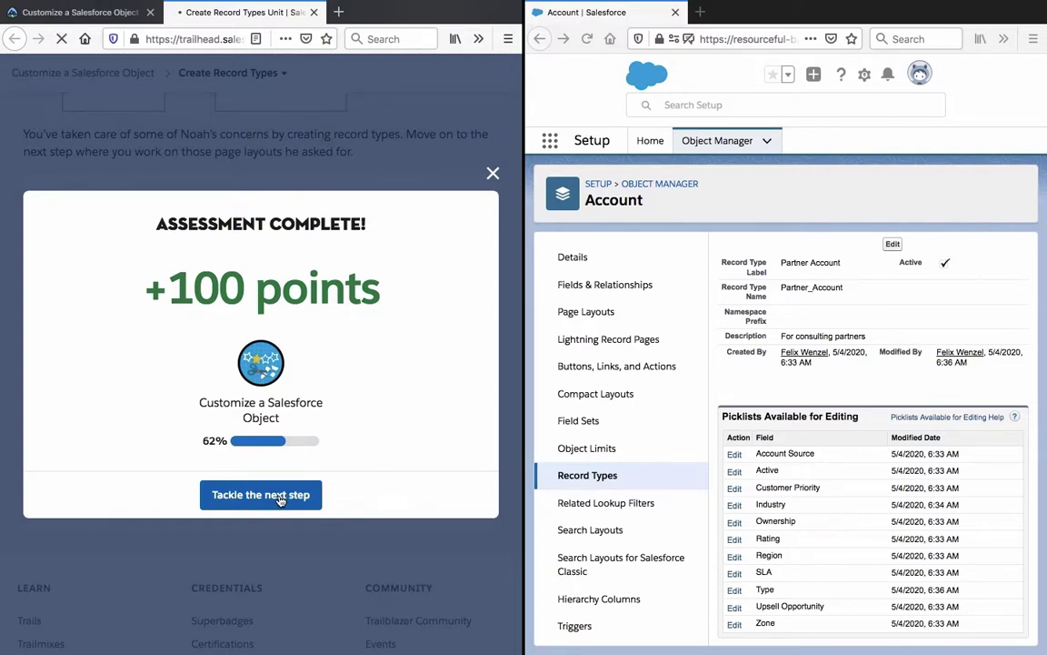